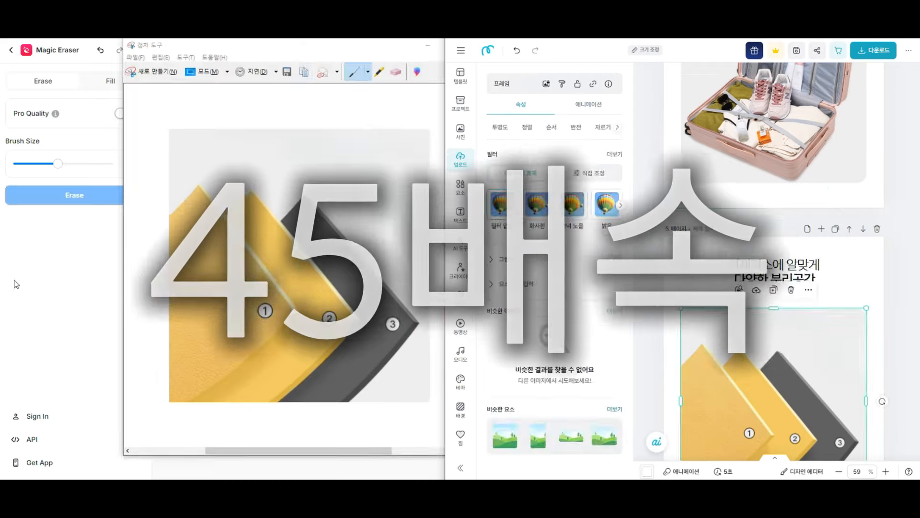
- Enter the headings "ABS+PC 소재 마모와 충격에 강한" on the material page and "저소음과 튼튼한 360도 회전 바퀴" on the wheel page
type("ABS+PC 소재마모와 충격에 강한360도 회전 바퀴저소음과 튼튼한")
- Erase the caption text from the suitcase handle photo and title its page "튼튼한, 3단조절 알루미늄 합금 손잡이"
left_click_drag(173, 122, 184, 197)
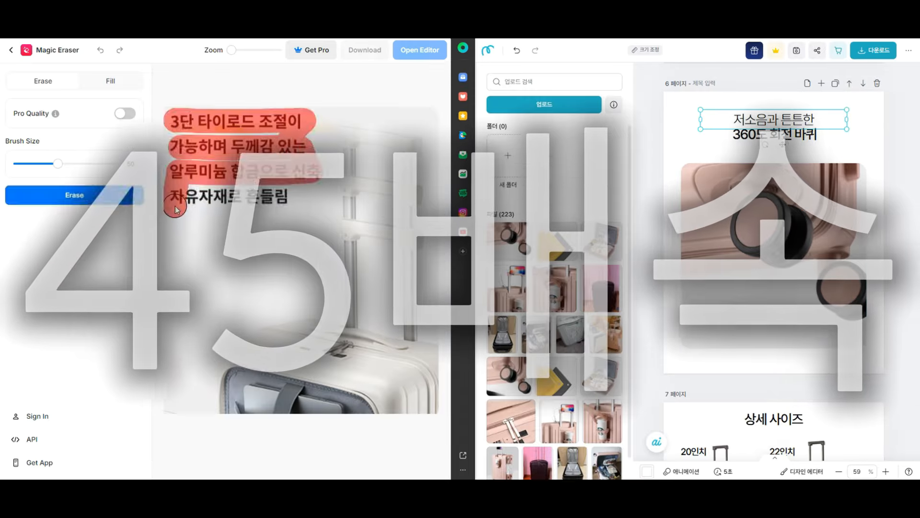
left_click(74, 197)
type("튼튼한, 3단조절알루미늄 합금 손잡이")
- Capture the supplier's suitcase size chart and erase its Chinese text and unneeded columns in Magic Eraser
left_click_drag(85, 65, 378, 401)
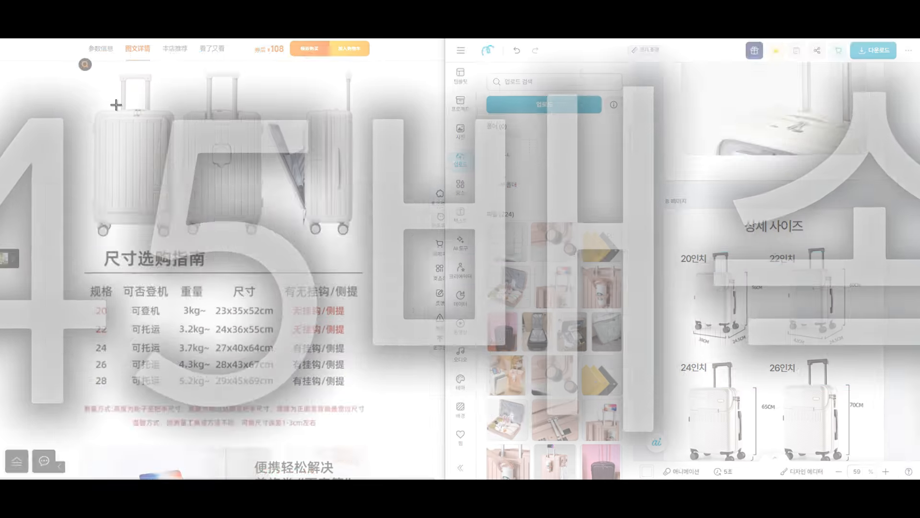
key("ctrl+v")
left_click_drag(417, 216, 370, 304)
left_click(74, 195)
mouse_move(168, 214)
left_mouse_down()
mouse_move(187, 212)
mouse_move(359, 316)
left_mouse_up()
left_click(75, 195)
- Place the cleaned size chart on the 상세 사이즈 page and label its columns 인치, 무게 and 사이즈
key("ctrl+v")
left_click_drag(828, 242, 829, 256)
type("인치")
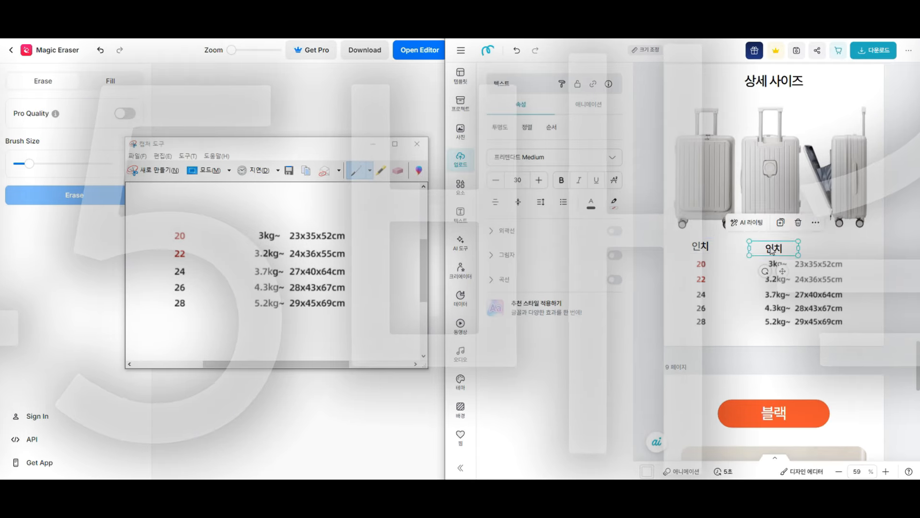
type("무게사이즈")
- Title page 9 컬러 and insert a capture of the supplier's picture of the four suitcase colours
type("컬러")
left_click_drag(98, 137, 357, 478)
key("ctrl+v")
- Cover the Chinese colour names with shapes and label the four suitcases 화이트, 민트, 블랙 and 핑크
left_click_drag(799, 187, 799, 205)
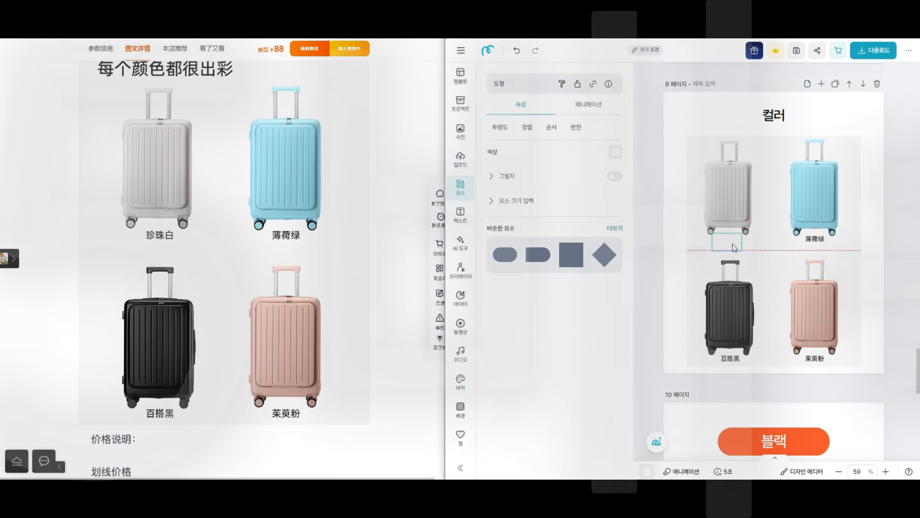
type("화이트민트블랙핑크")
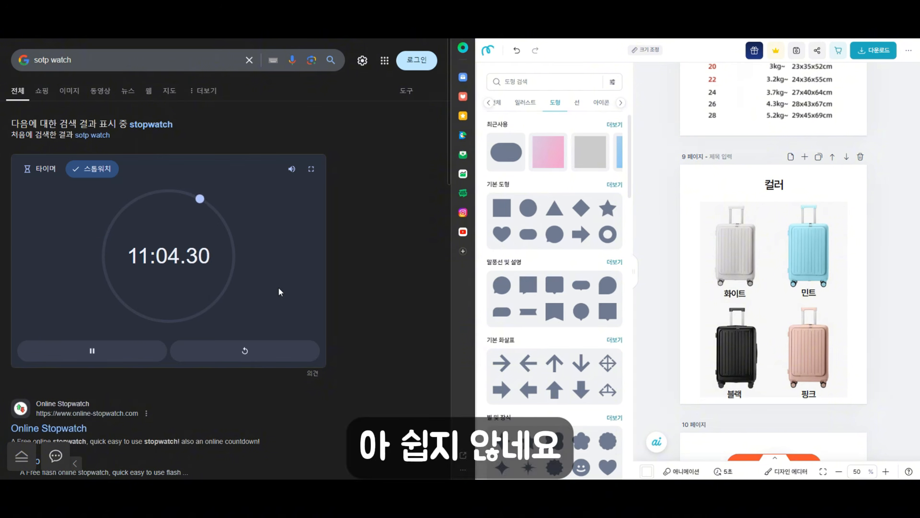
- Pause the stopwatch and look over the size chart and colour pages of the design
key("space")
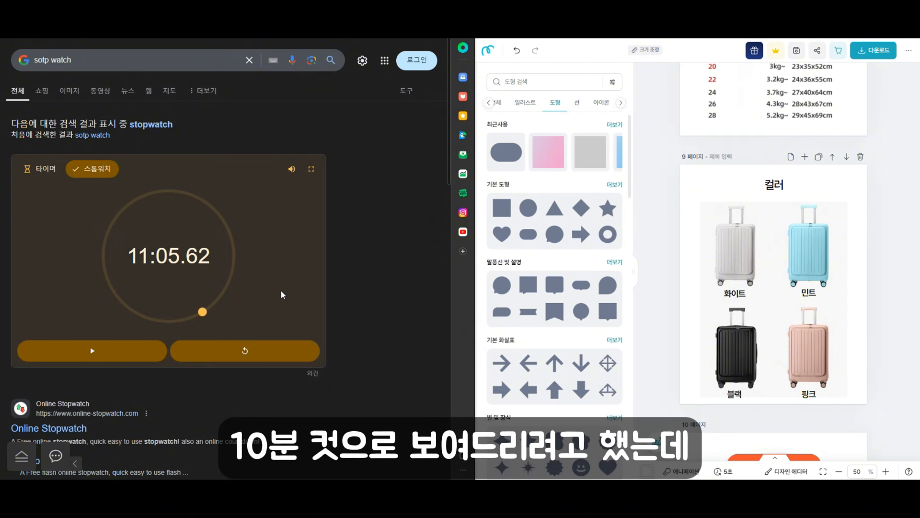
scroll(718, 337, "up", 5)
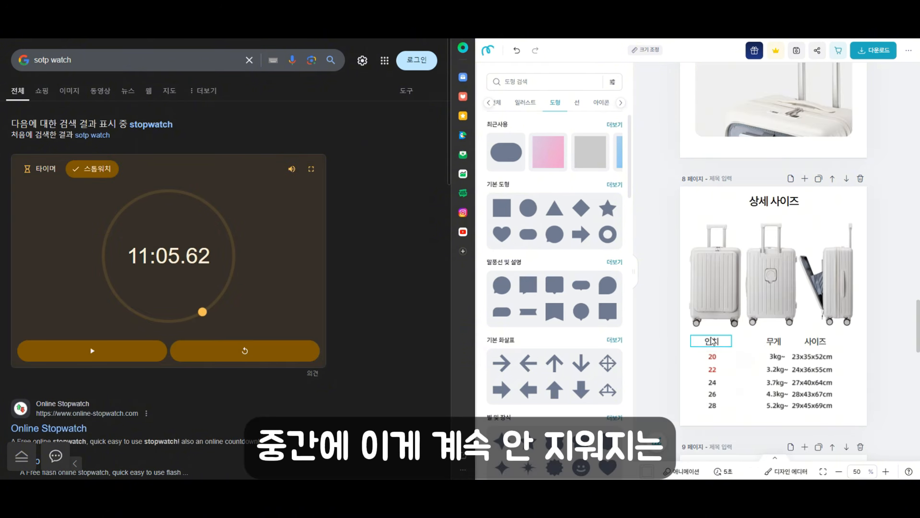
scroll(710, 288, "down", 4)
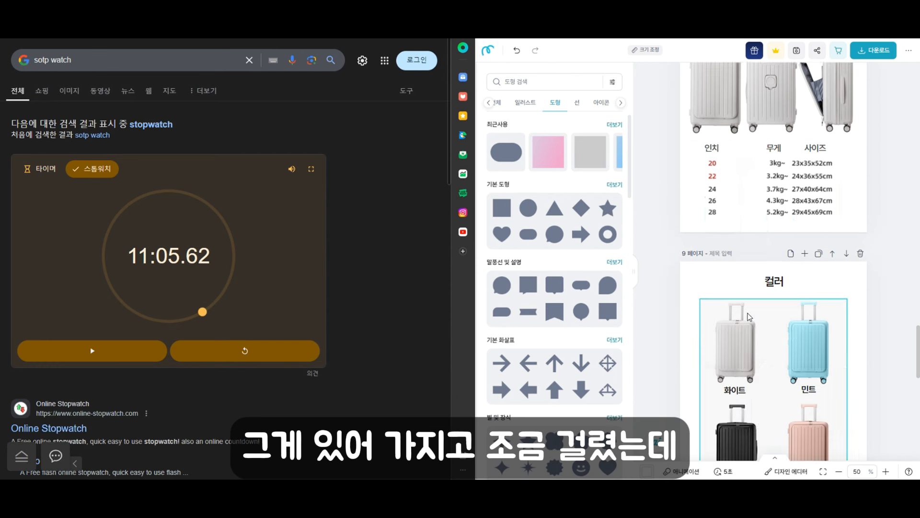
scroll(751, 183, "up", 1)
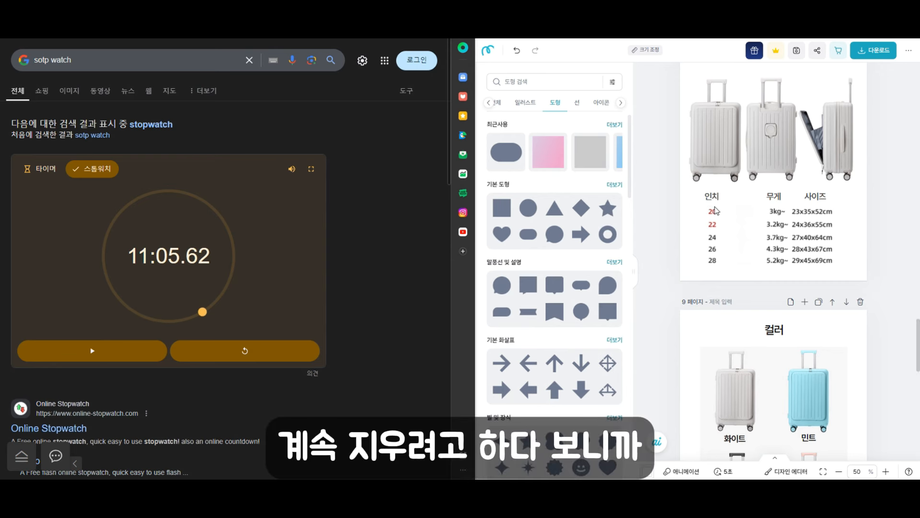
scroll(880, 335, "up", 8)
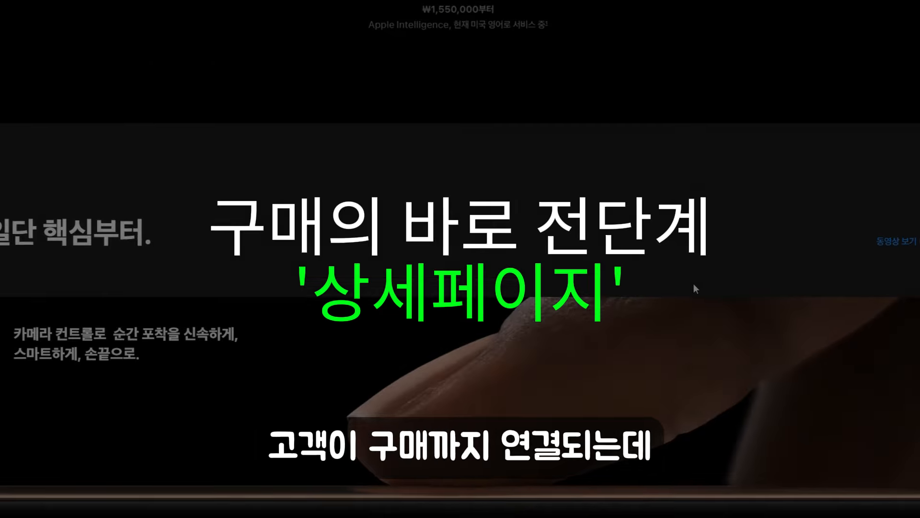
- Look through the iPhone 16 Pro product page as a detail page example, from its highlights to the section on iPhone with Mac
scroll(695, 287, "down", 15)
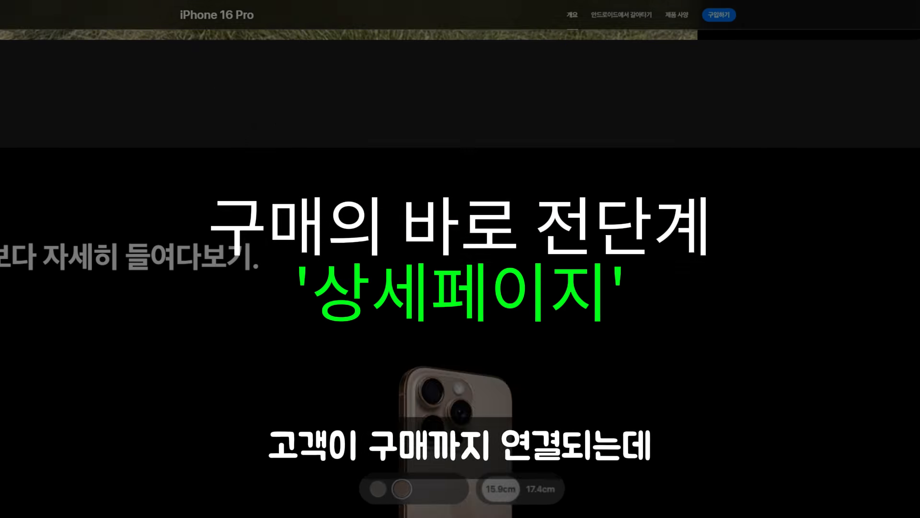
scroll(461, 259, "down", 10)
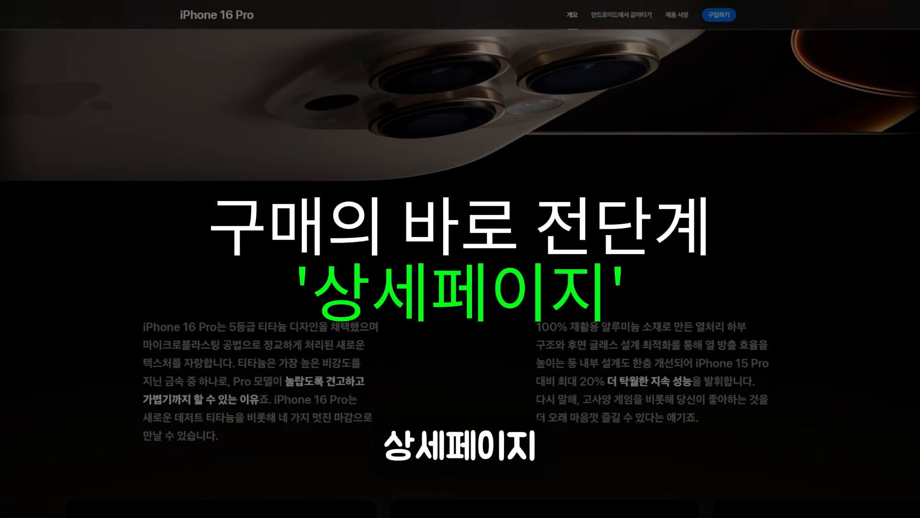
scroll(460, 259, "down", 10)
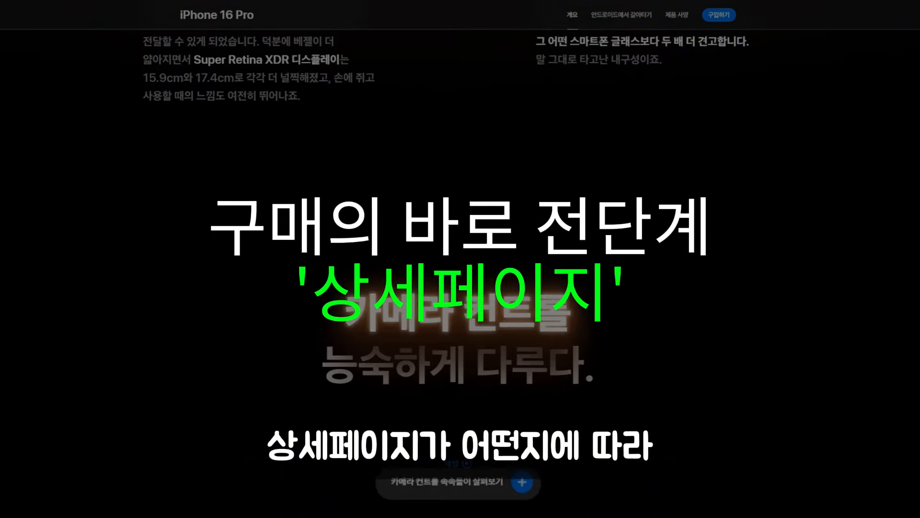
scroll(460, 259, "down", 10)
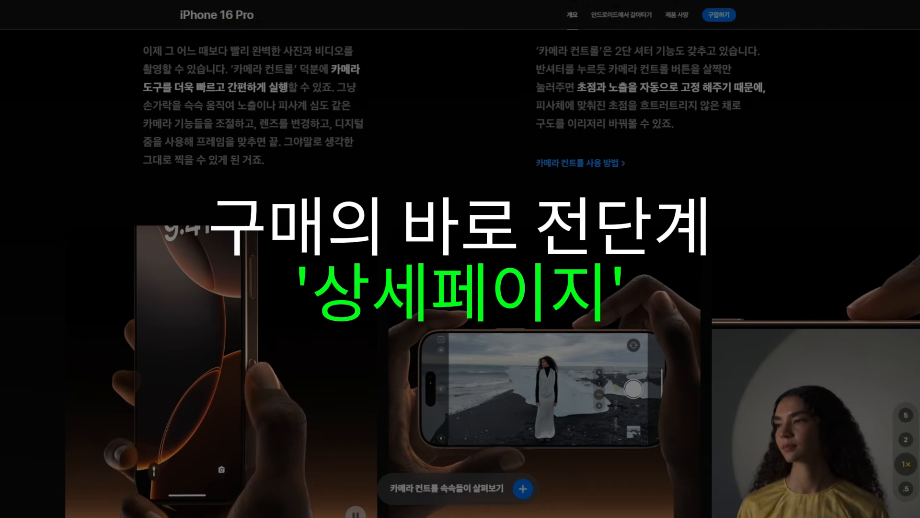
scroll(460, 259, "down", 8)
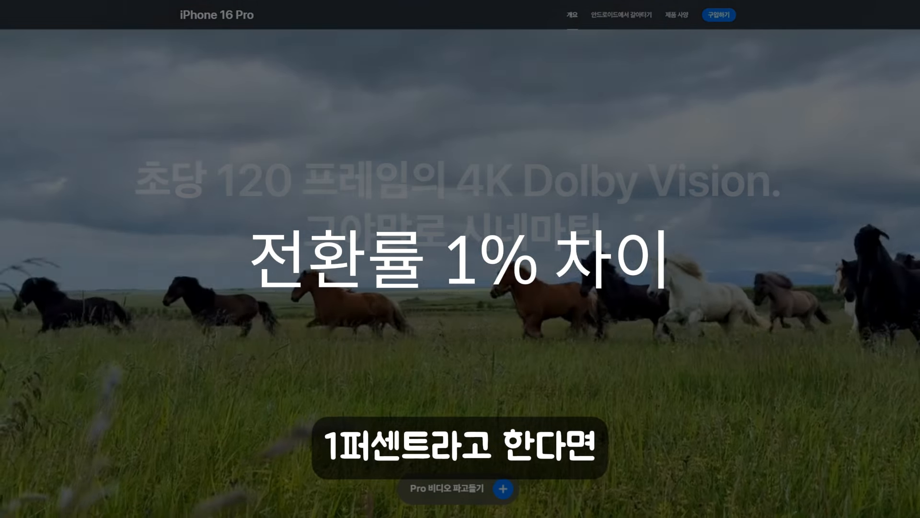
scroll(460, 259, "down", 10)
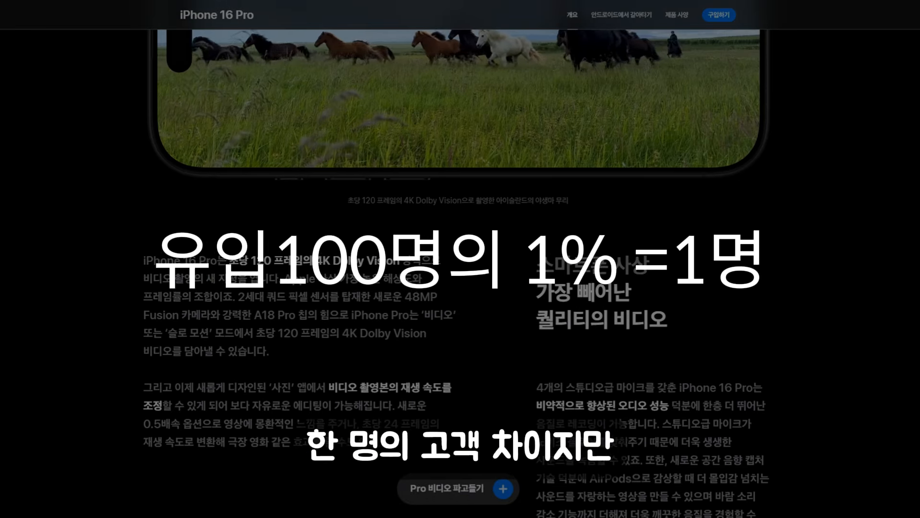
scroll(460, 259, "down", 10)
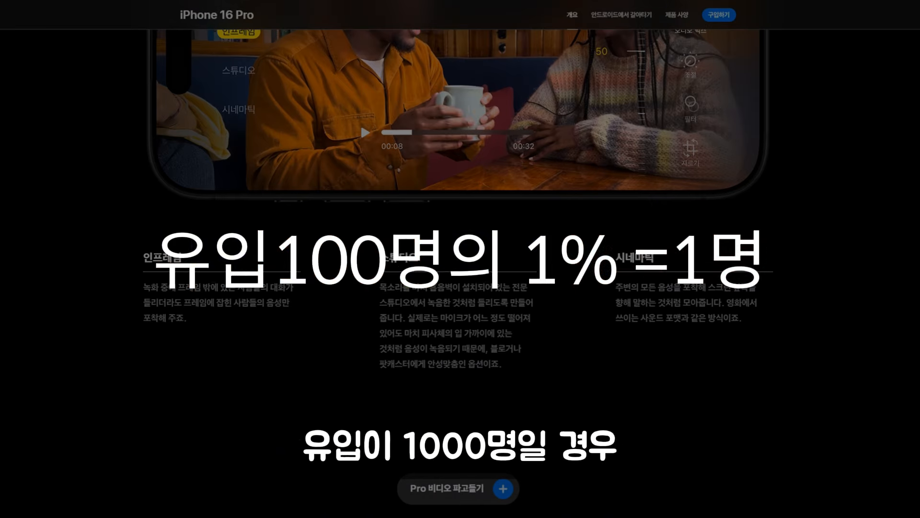
scroll(460, 259, "down", 10)
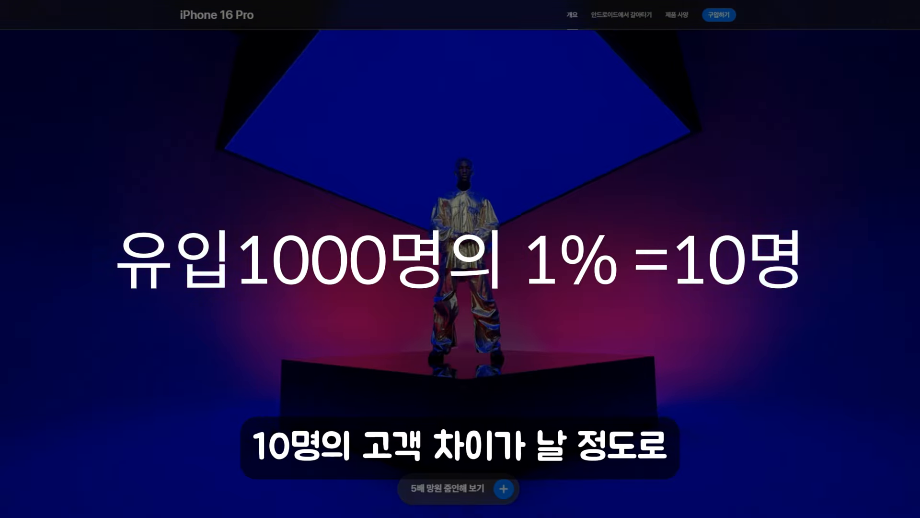
scroll(460, 258, "down", 10)
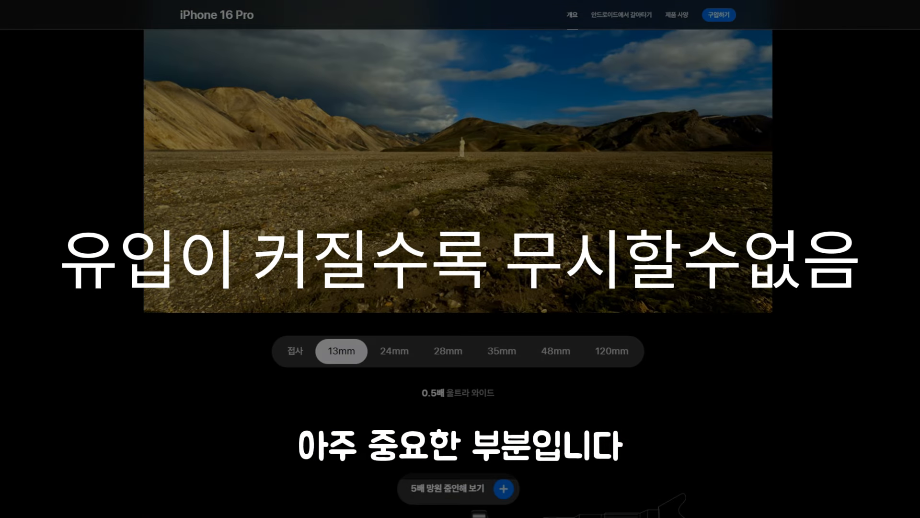
scroll(461, 258, "down", 10)
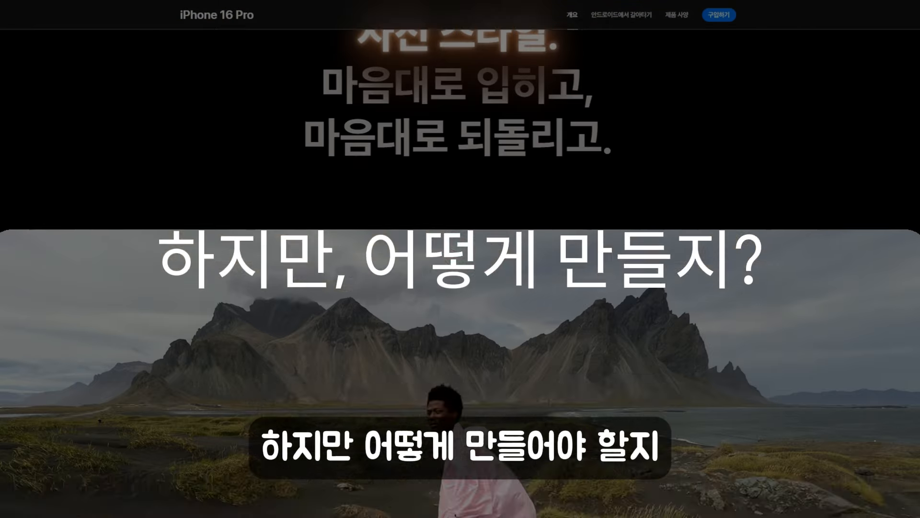
scroll(460, 259, "down", 5)
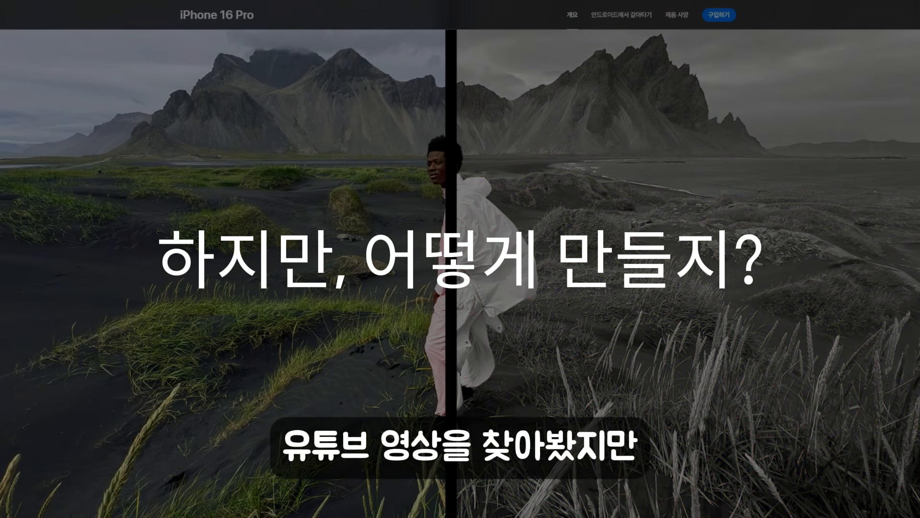
scroll(460, 259, "down", 10)
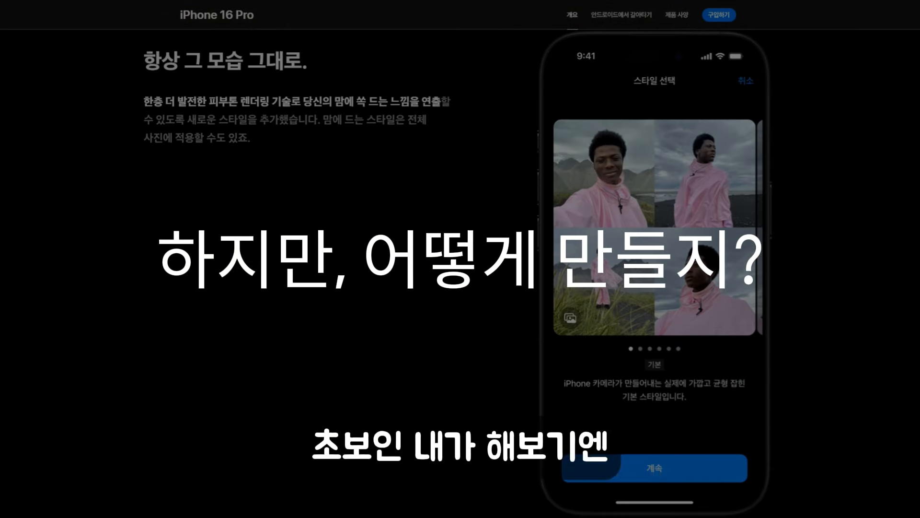
scroll(461, 259, "down", 10)
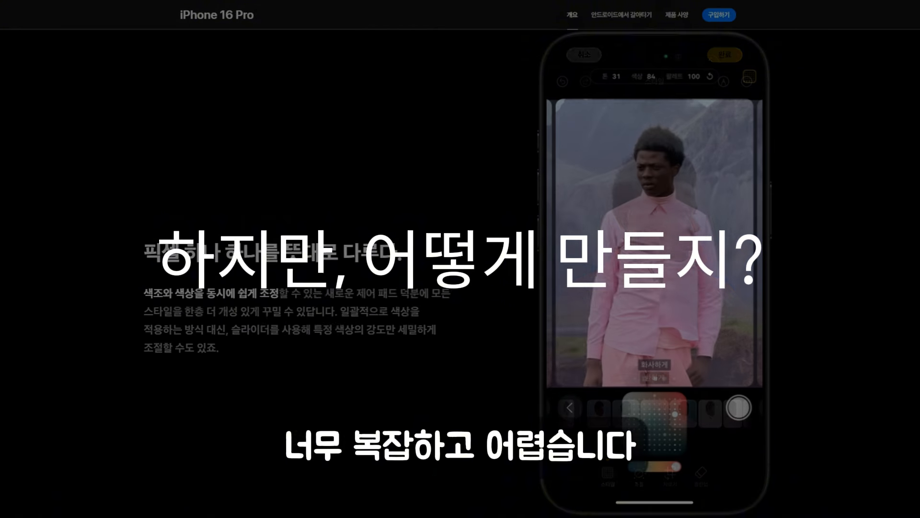
scroll(460, 258, "down", 10)
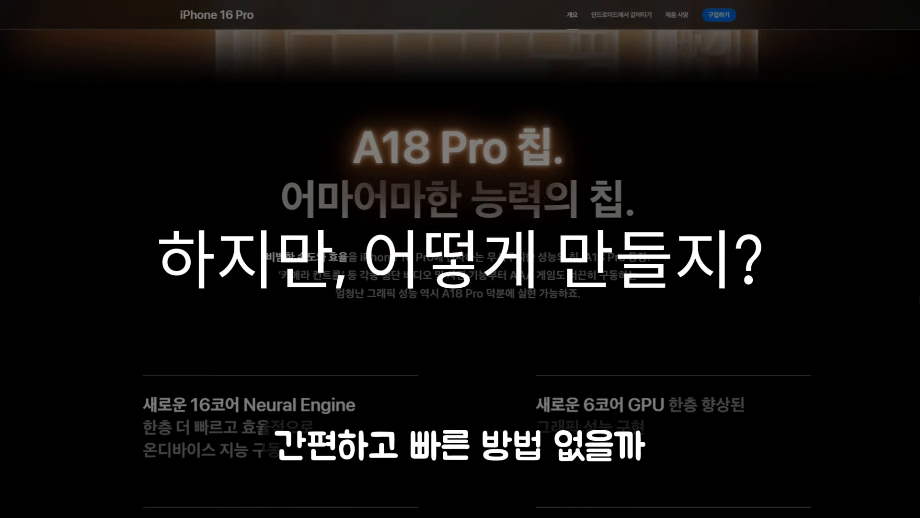
scroll(460, 259, "down", 10)
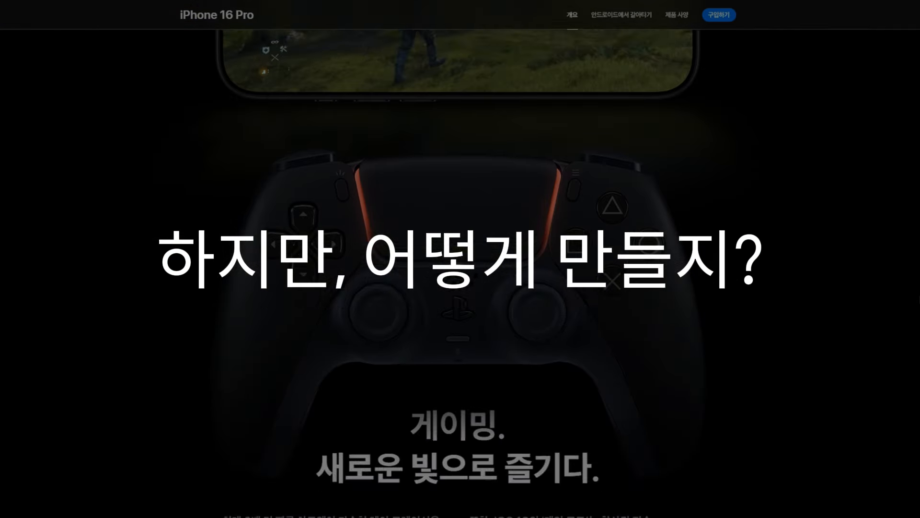
scroll(461, 259, "down", 15)
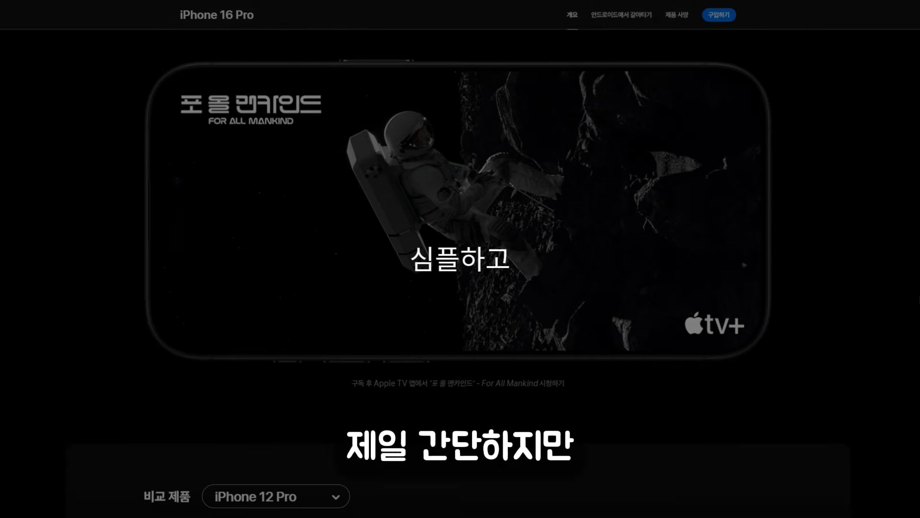
scroll(460, 259, "down", 15)
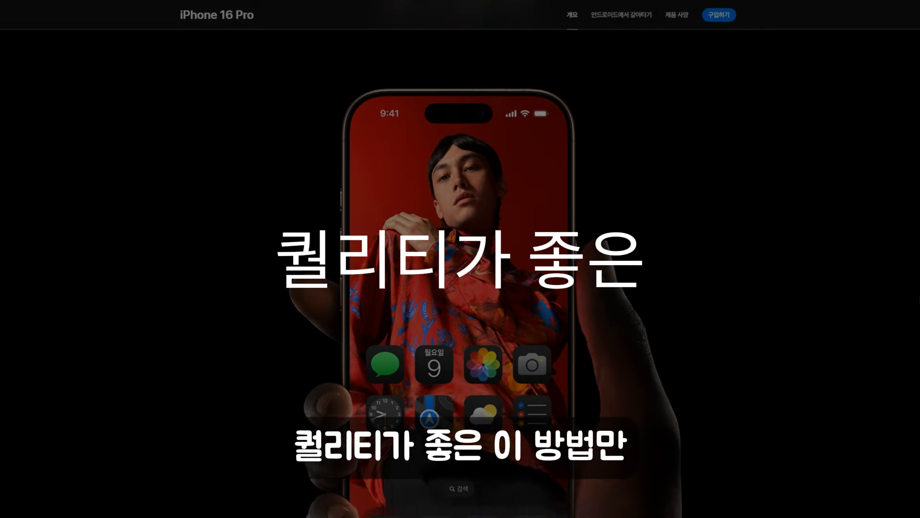
scroll(460, 258, "down", 15)
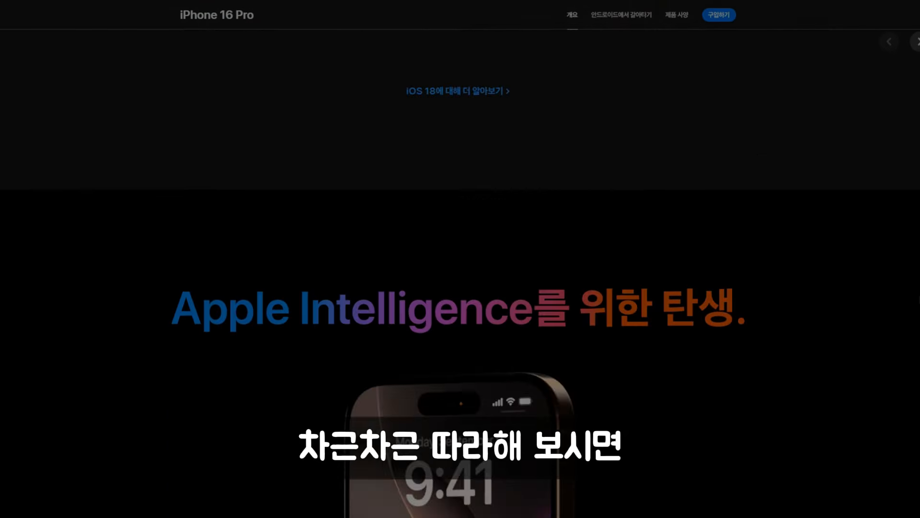
scroll(460, 259, "down", 15)
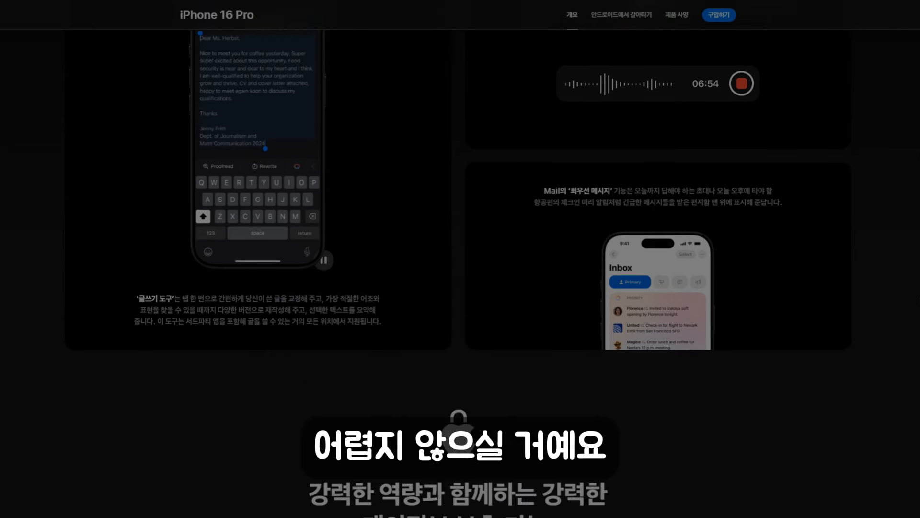
scroll(460, 259, "down", 15)
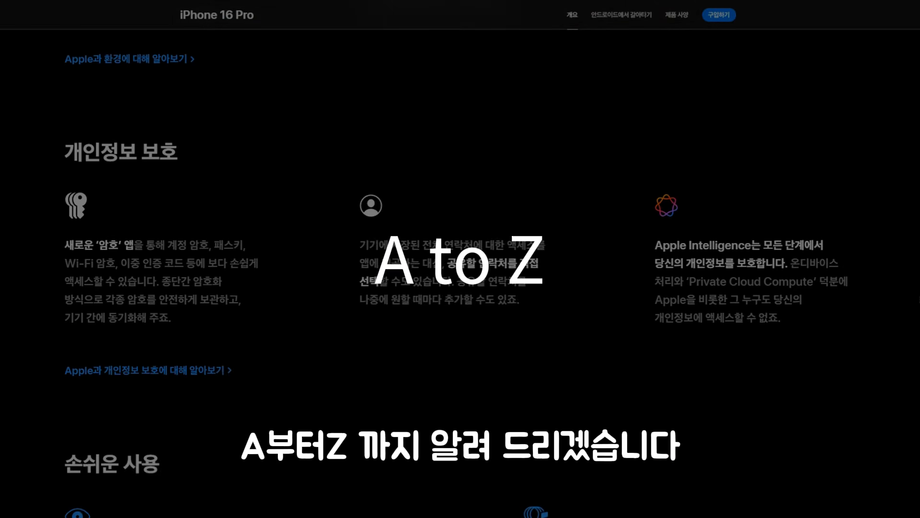
scroll(460, 259, "down", 15)
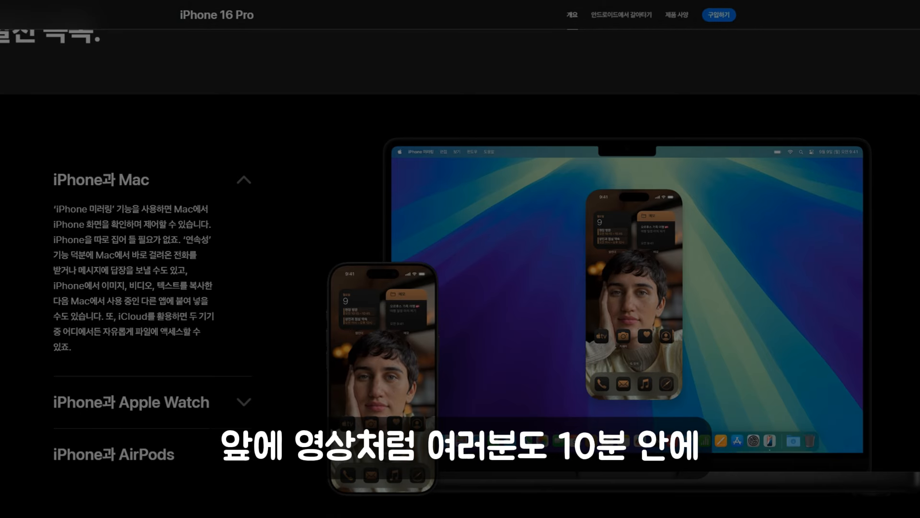
scroll(460, 259, "down", 15)
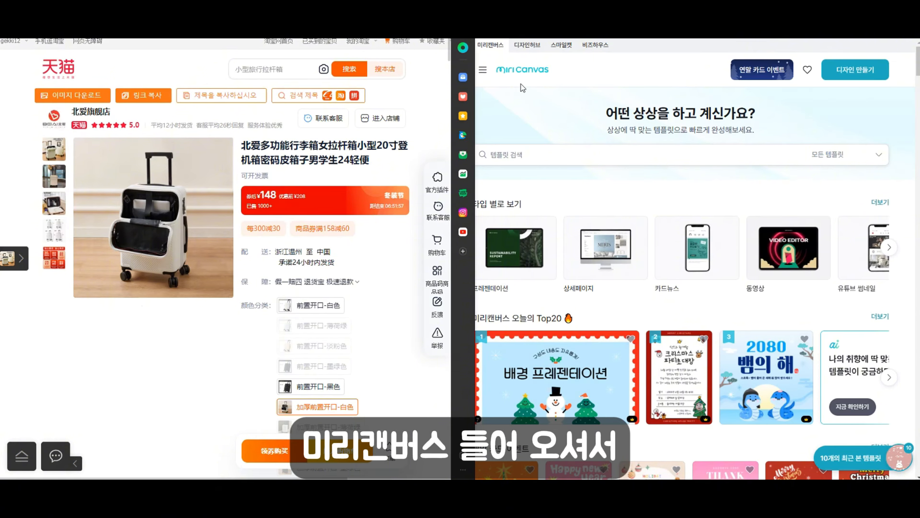
- Start a new blank design and set its custom page size to 860 × 1100 px
left_click(857, 75)
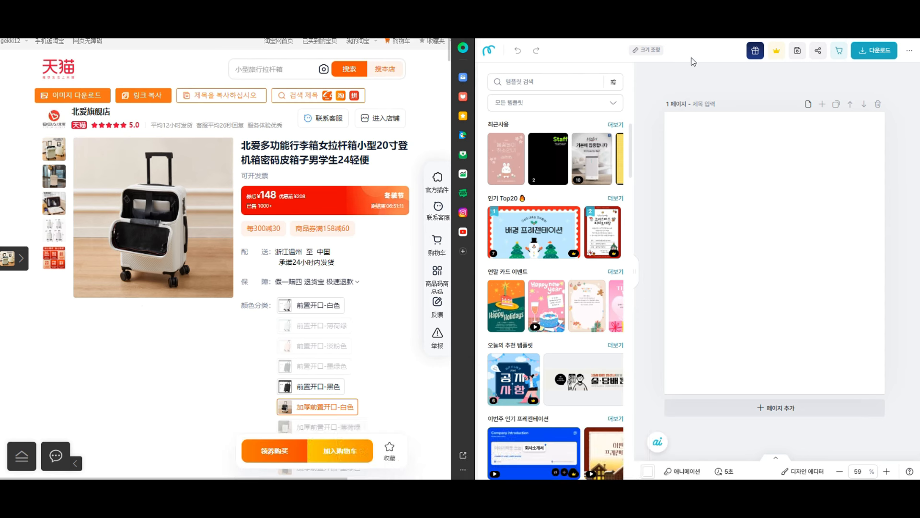
left_click(648, 50)
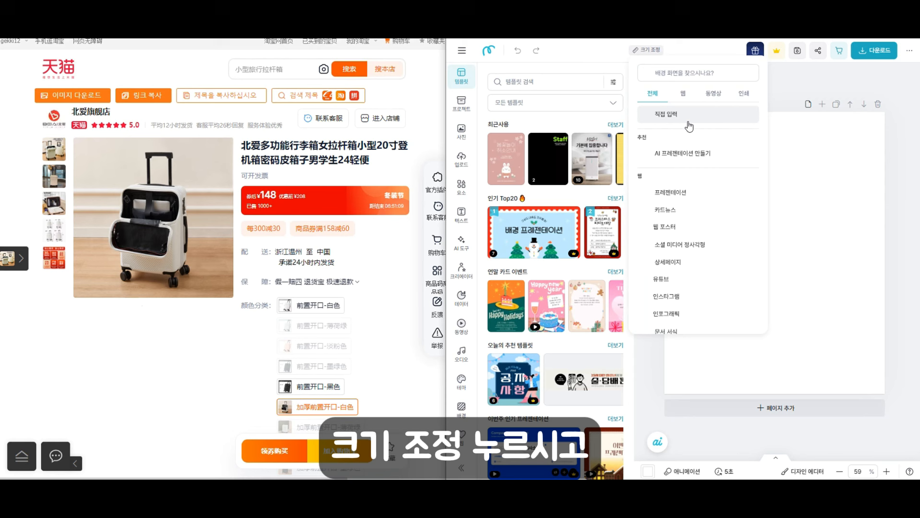
left_click(727, 119)
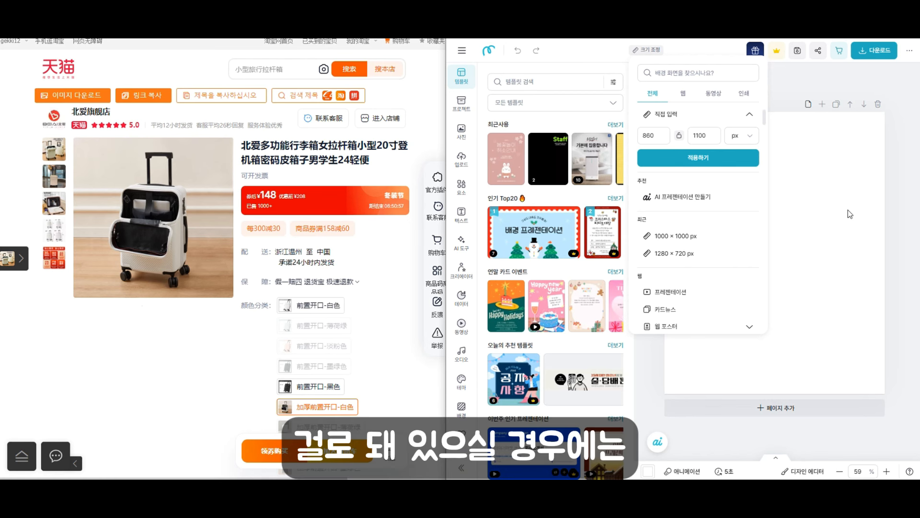
left_click(665, 142)
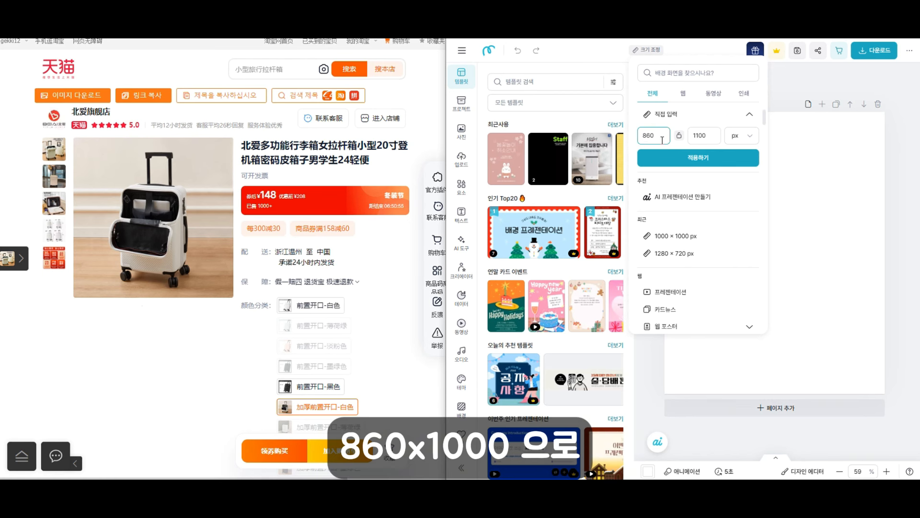
key("Return")
left_click(837, 171)
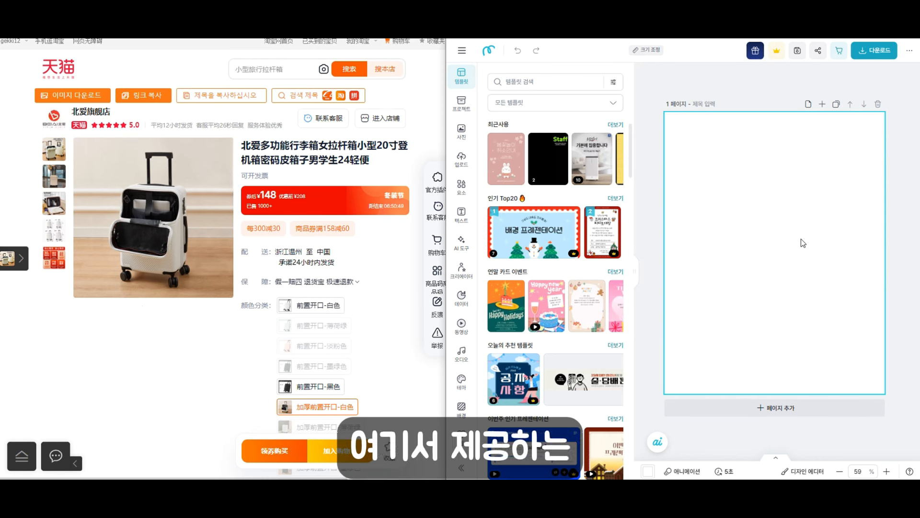
- Look through the ready-made templates offered for the design
scroll(573, 214, "down", 4)
scroll(602, 271, "up", 1)
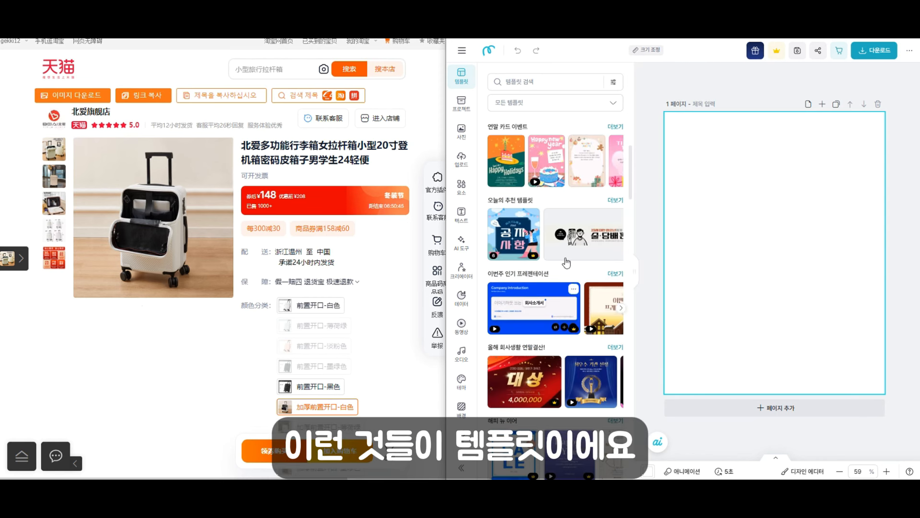
scroll(533, 263, "up", 2)
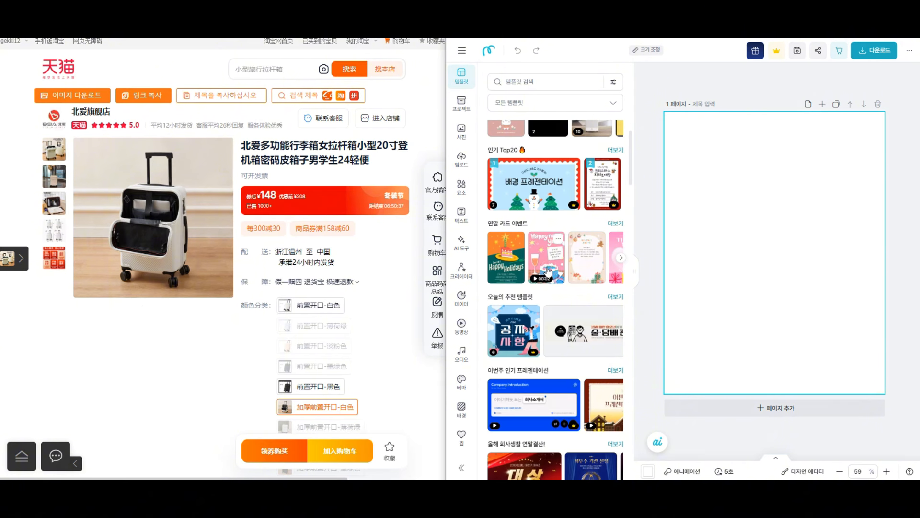
scroll(565, 276, "down", 2)
scroll(587, 287, "up", 3)
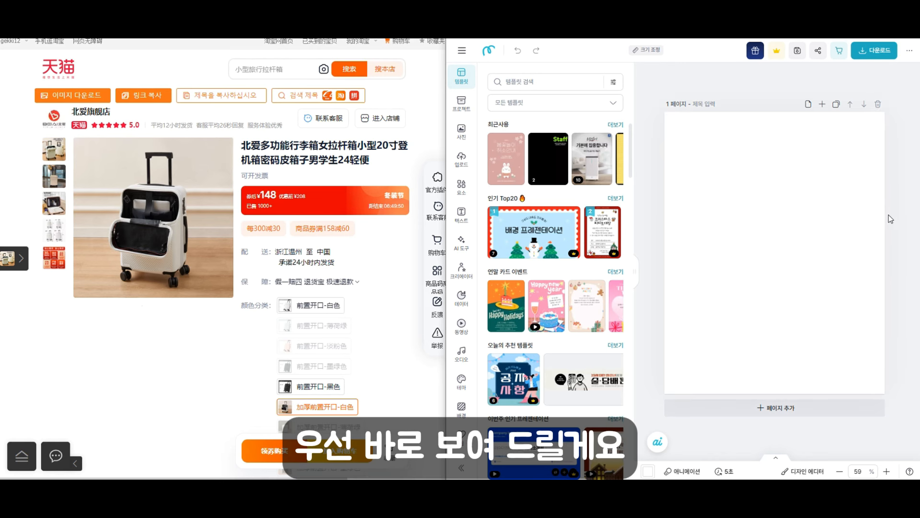
- Add a title text reading 523532532 and place it in the upper part of the page
left_click(461, 214)
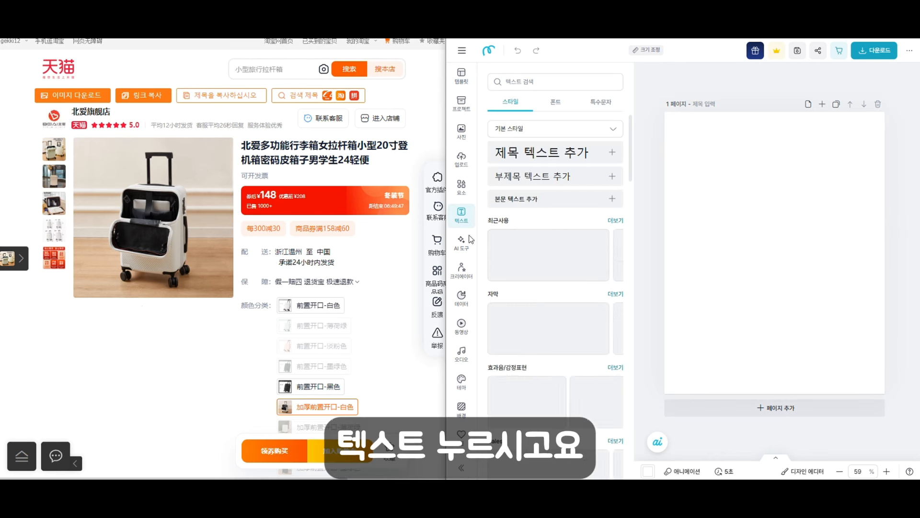
left_click(597, 162)
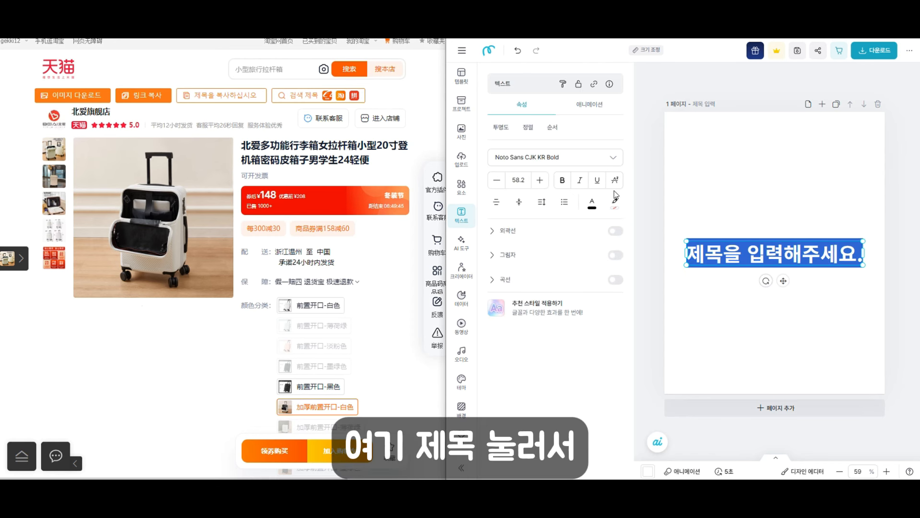
key("BackSpace")
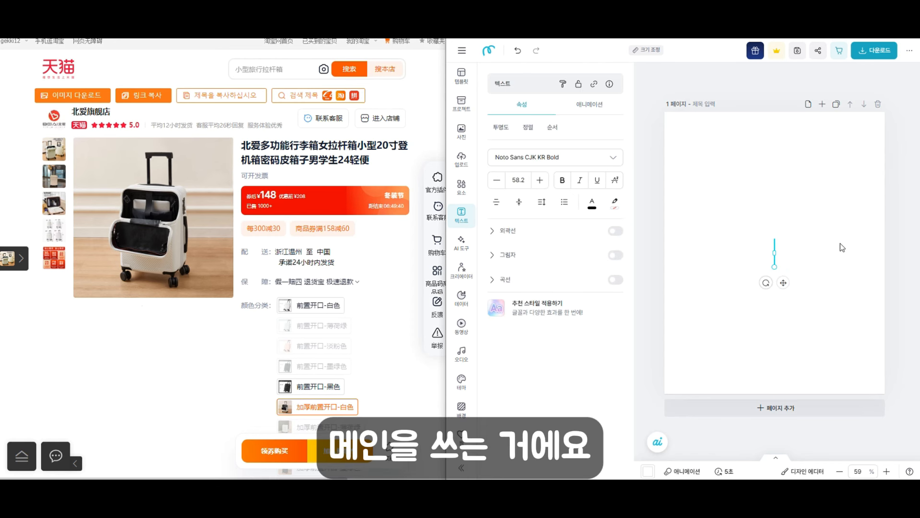
type("523532532")
left_click(858, 211)
left_click(786, 253)
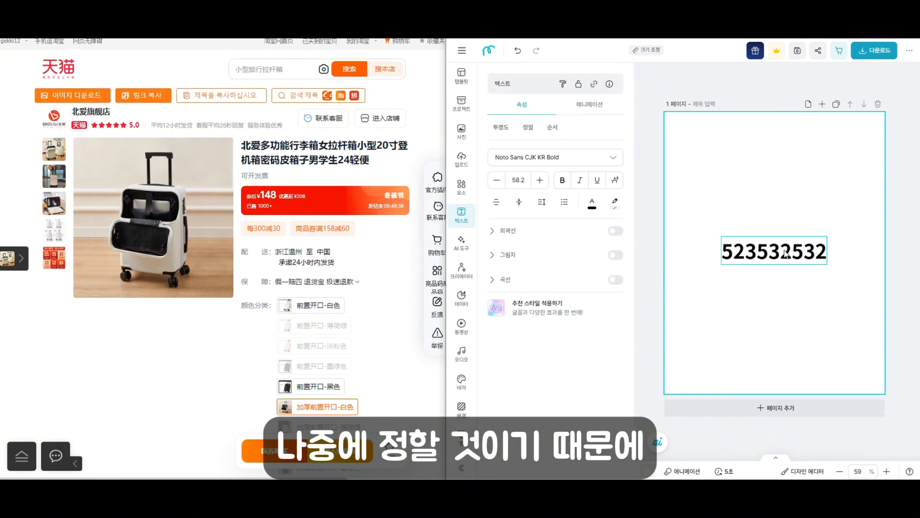
left_click_drag(787, 254, 776, 188)
- Set the title's font to 프리텐다드 SemiBold and widen its text box so the number fits on one line
left_click(555, 158)
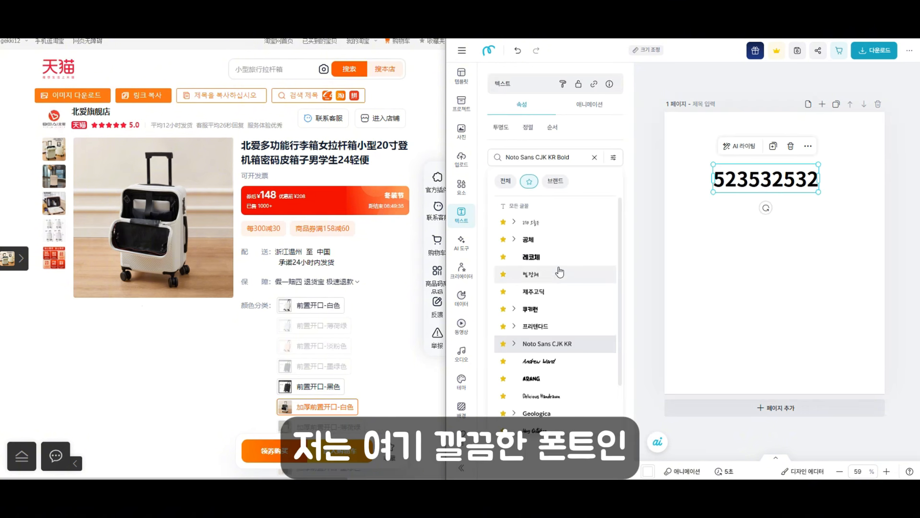
left_click(564, 327)
scroll(575, 331, "down", 2)
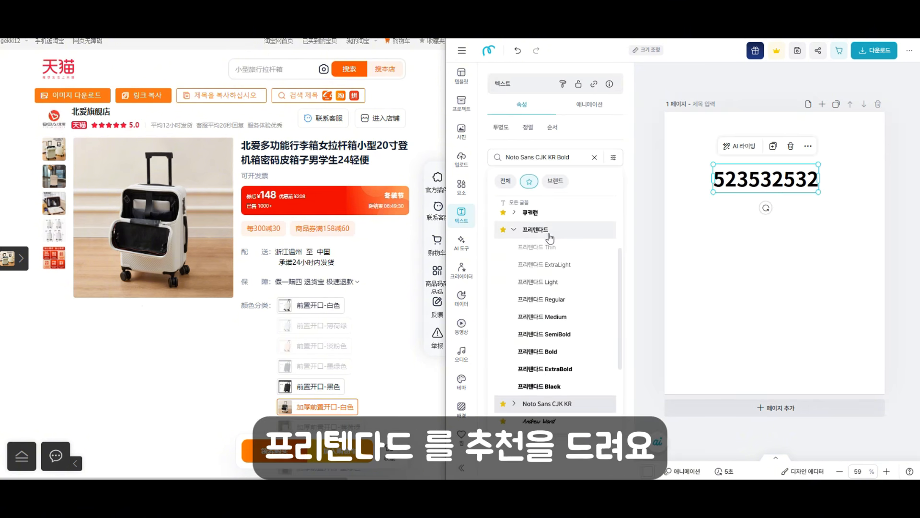
left_click(574, 335)
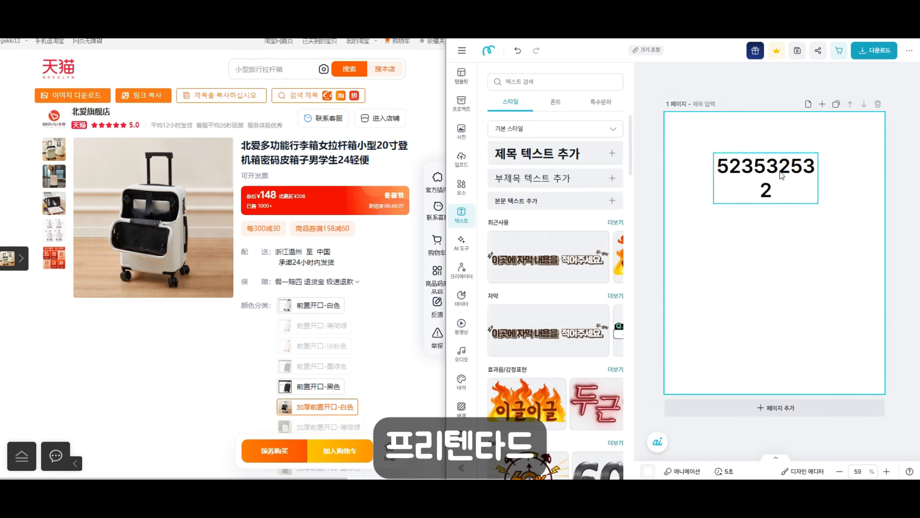
left_click(772, 175)
double_click(772, 175)
left_click(772, 175)
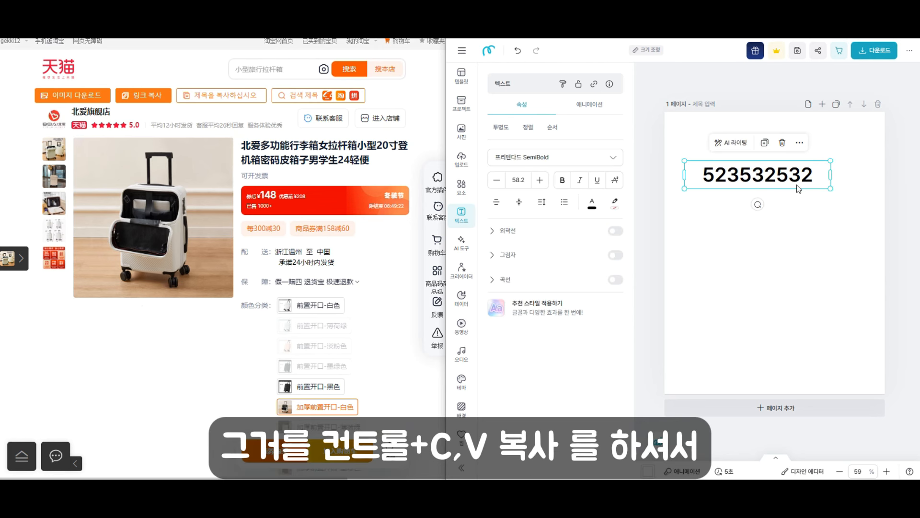
- Duplicate the title text and place the copy just above the original
key("ctrl+c")
key("ctrl+v")
left_click_drag(783, 155, 788, 157)
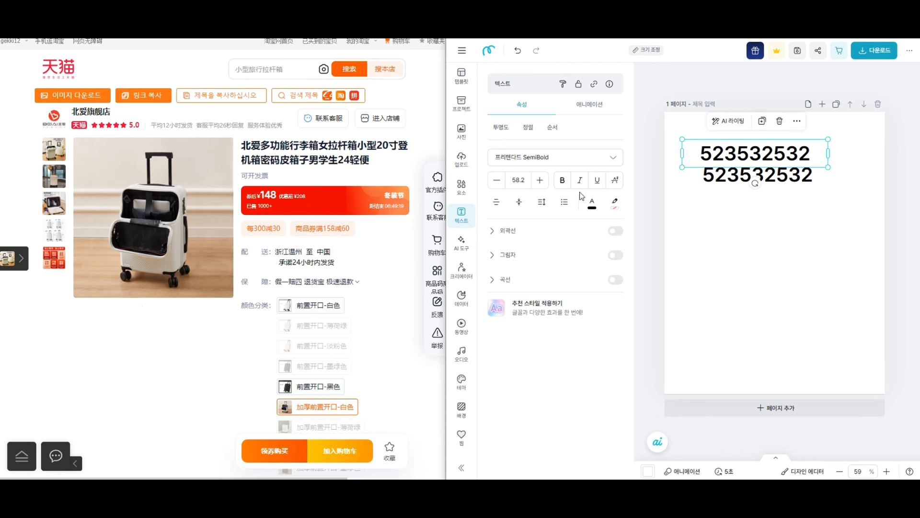
- Left-align both text lines and line up their boxes one directly beneath the other
left_click(735, 182)
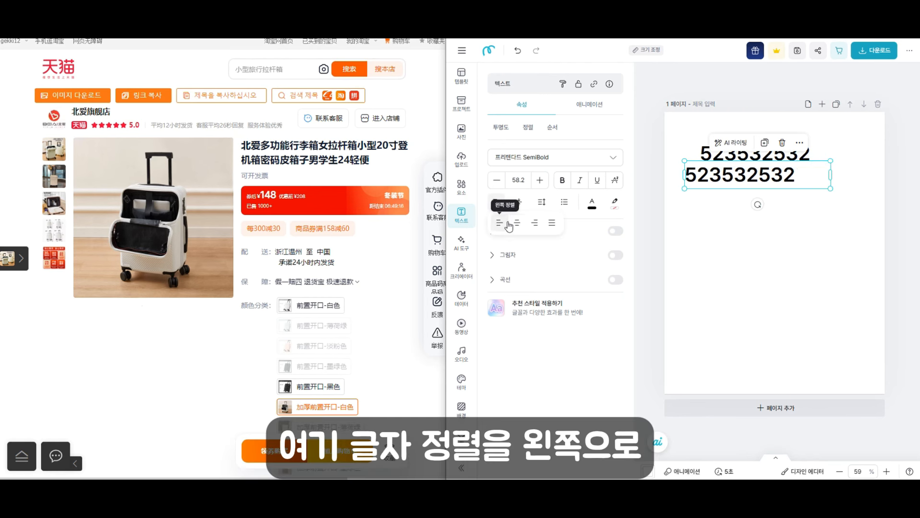
left_click(509, 223)
left_click(755, 153)
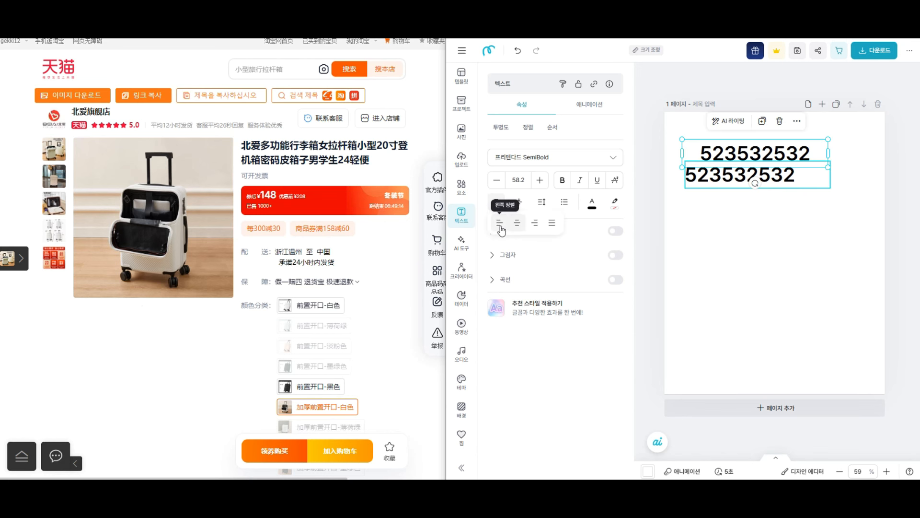
left_click(501, 226)
left_click(797, 224)
left_click_drag(727, 153, 738, 173)
left_click(738, 176)
left_click(778, 194)
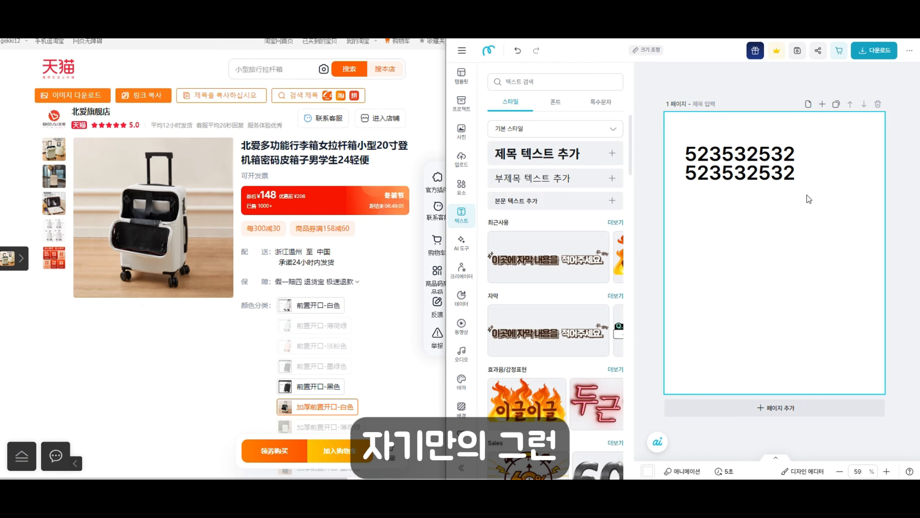
- Set the font size of the upper text line to 45 and of the lower line to 55
left_click(719, 153)
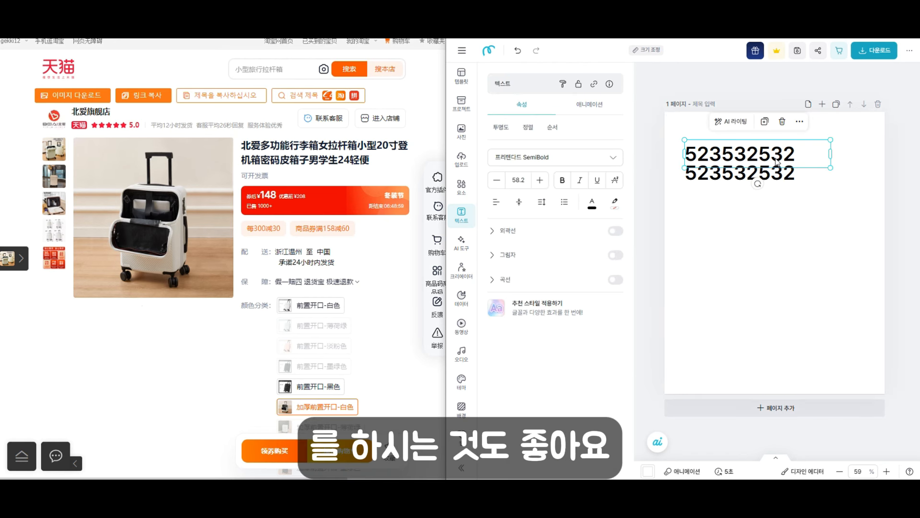
type("45")
key("Return")
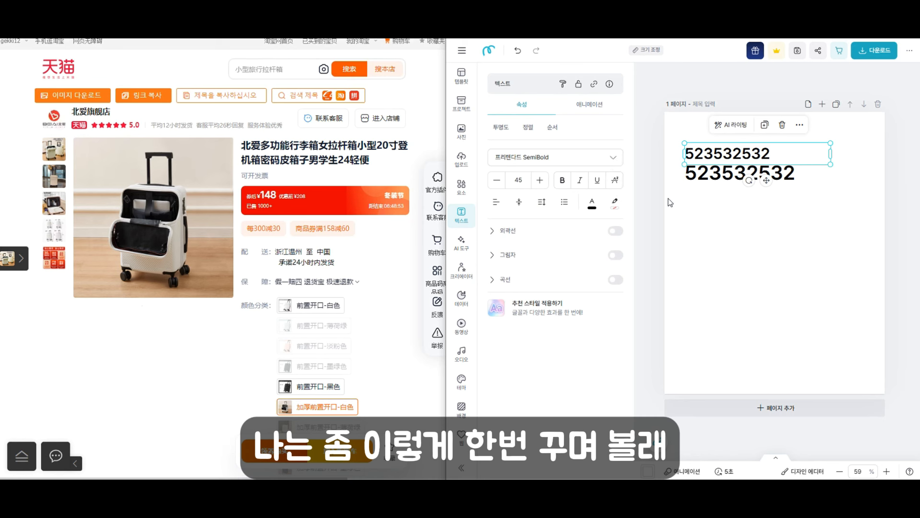
left_click(809, 270)
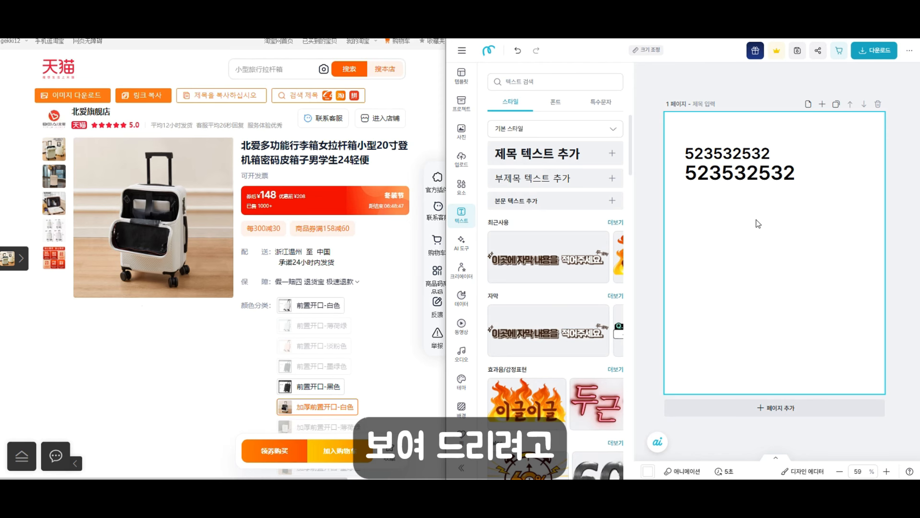
left_click(741, 175)
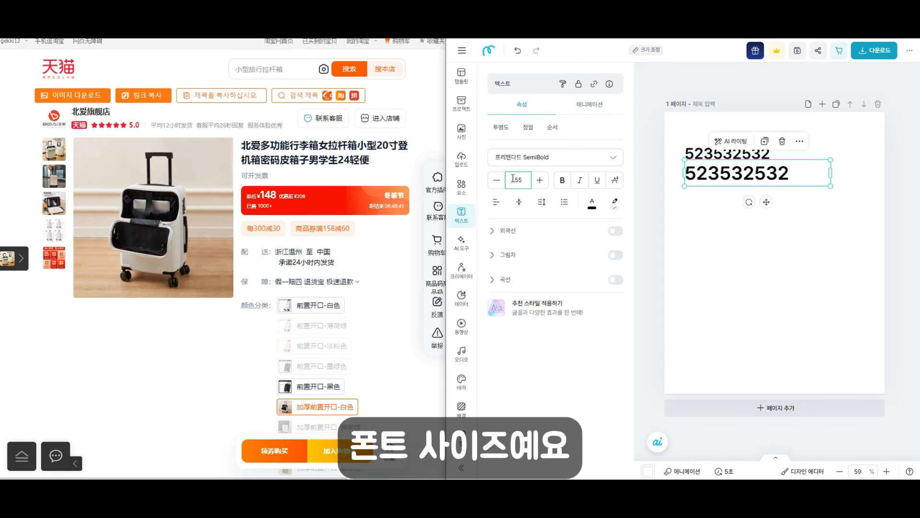
- Change the upper text line's font weight to 프리텐다드 Light
left_click(765, 161)
left_click(541, 157)
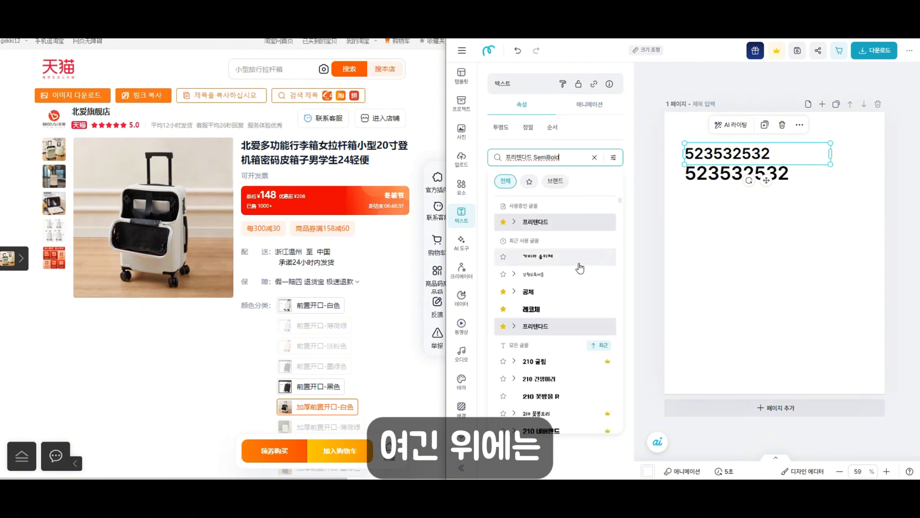
left_click(546, 228)
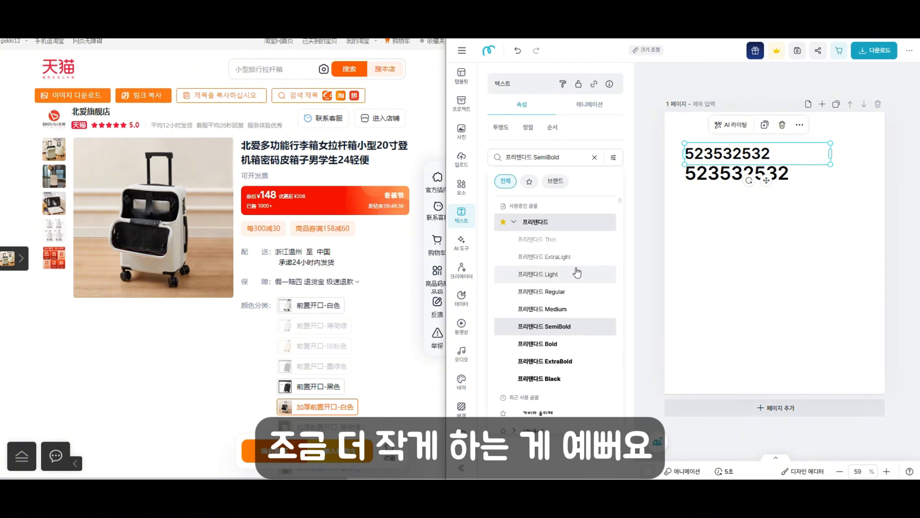
left_click(570, 297)
left_click(569, 277)
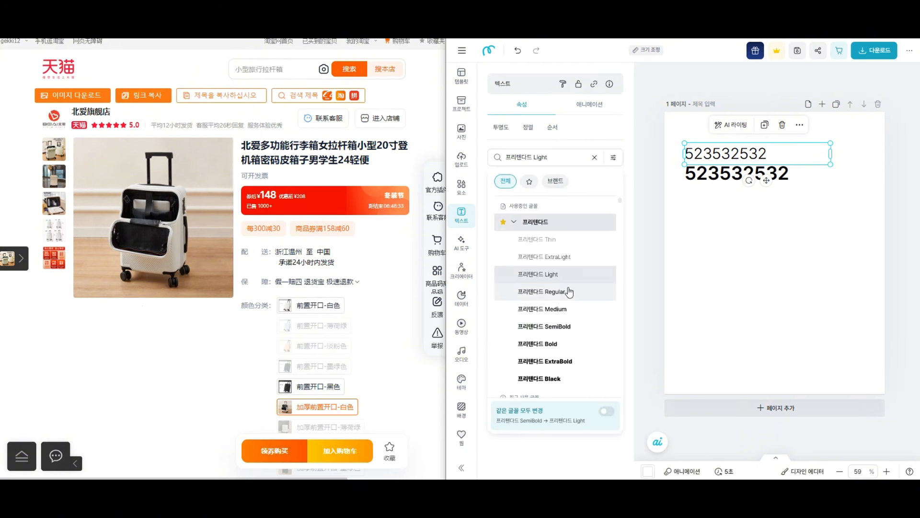
- Select both text lines together and tighten their letter spacing
left_click(729, 171)
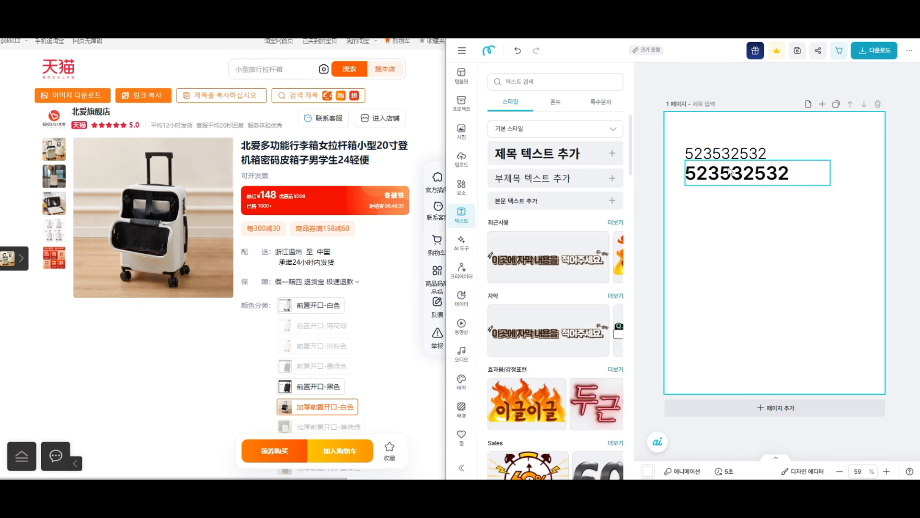
left_click(705, 154, "shift")
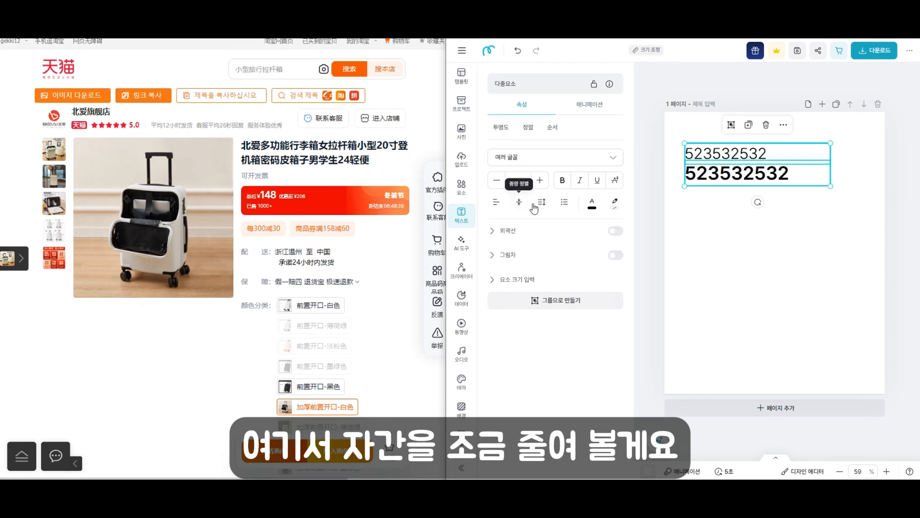
left_click(541, 203)
left_click_drag(521, 241, 521, 241)
left_click(614, 231)
left_click(754, 253)
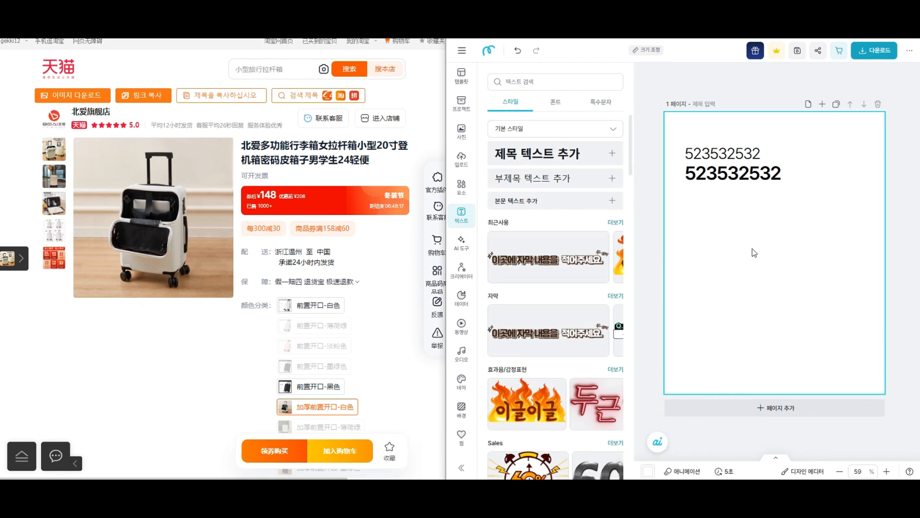
- Add a blank second page and find the customer reviews with photos on the supplier's suitcase page
scroll(814, 227, "down", 5)
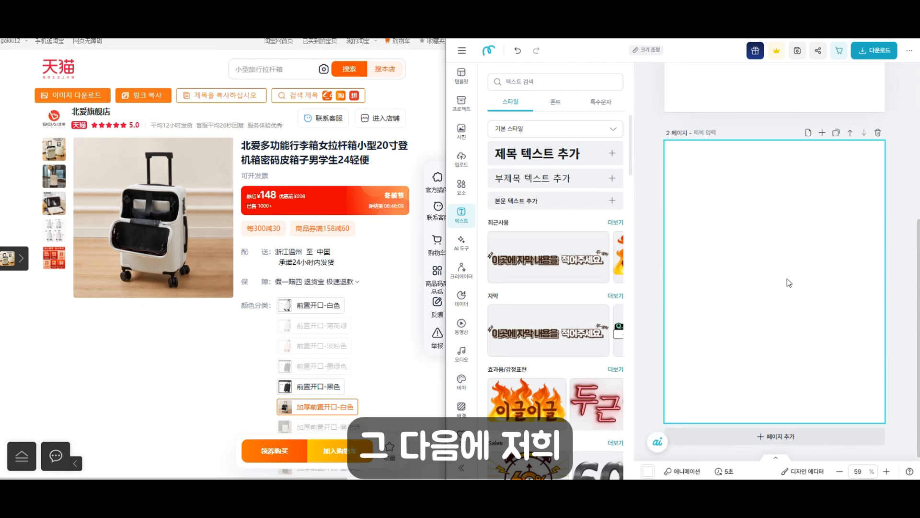
scroll(197, 372, "down", 6)
scroll(222, 359, "down", 15)
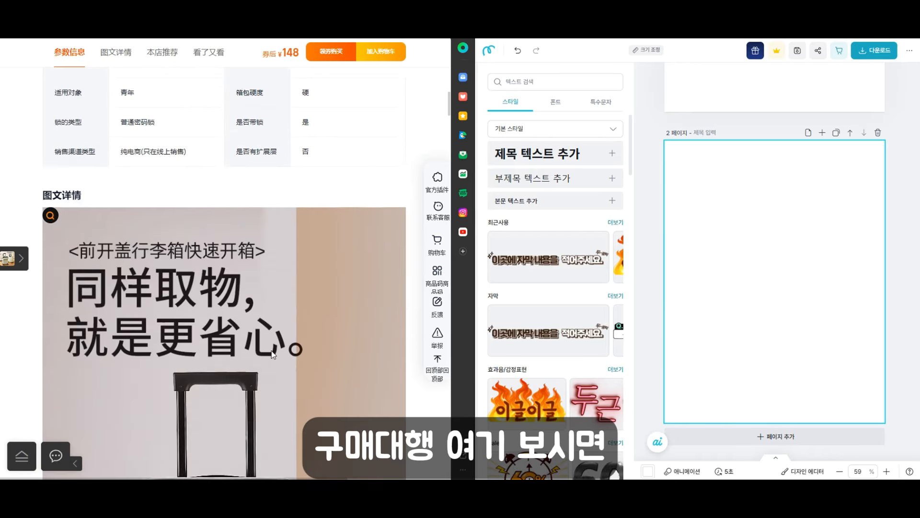
scroll(249, 354, "up", 15)
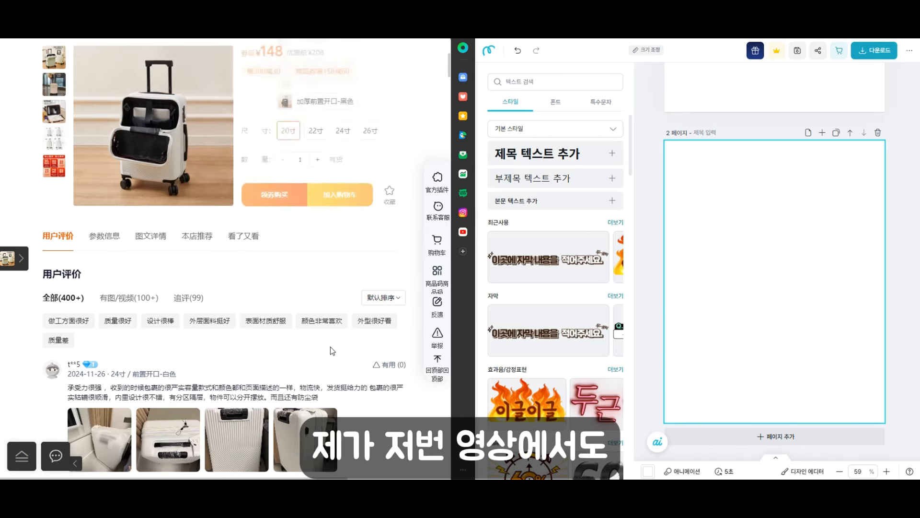
scroll(154, 328, "down", 3)
scroll(130, 317, "down", 3)
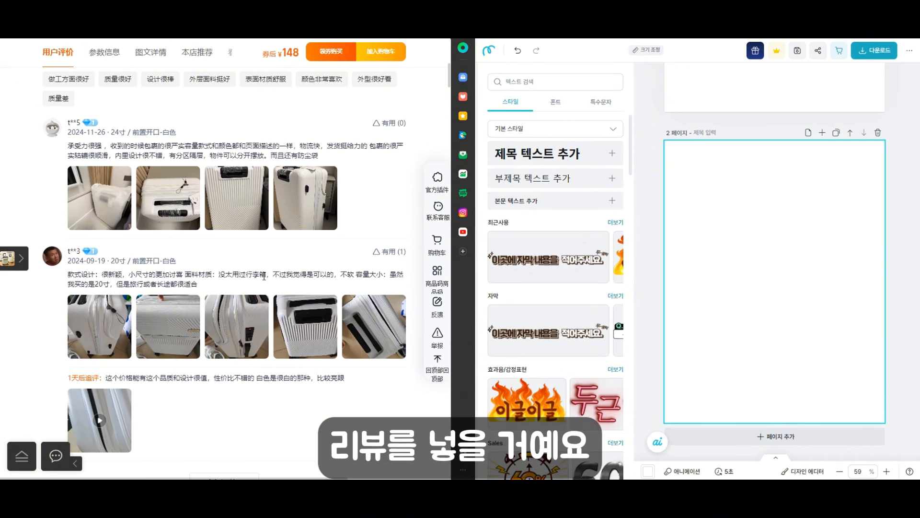
- Insert the rounded square photo frame on page 2 and shrink it to fit the page's upper left area
left_click(461, 187)
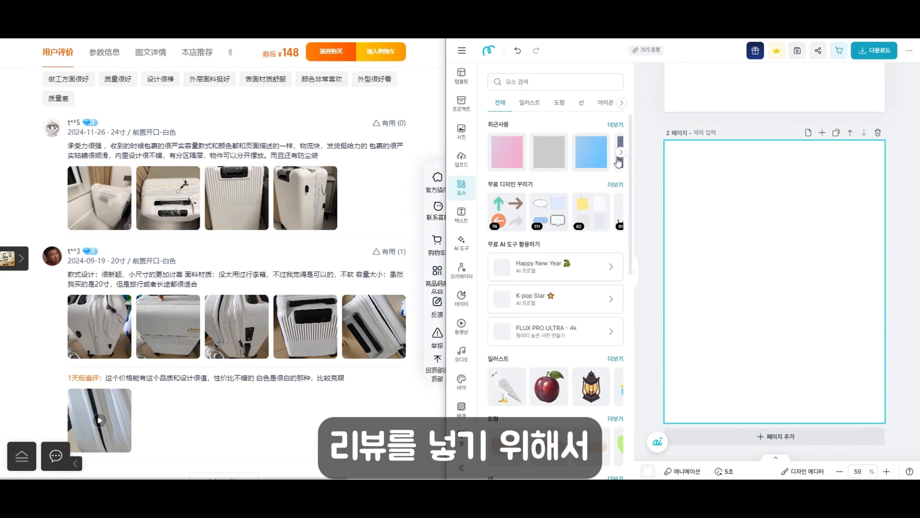
scroll(575, 216, "down", 5)
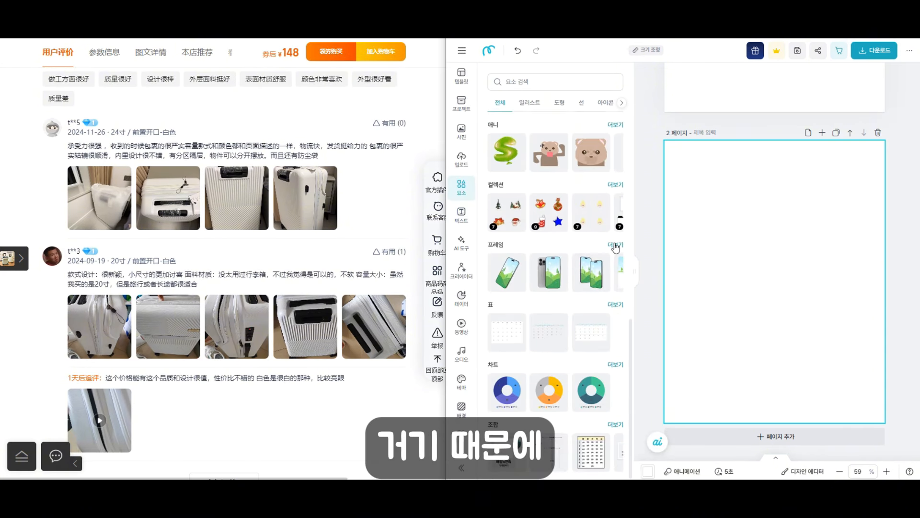
left_click(616, 246)
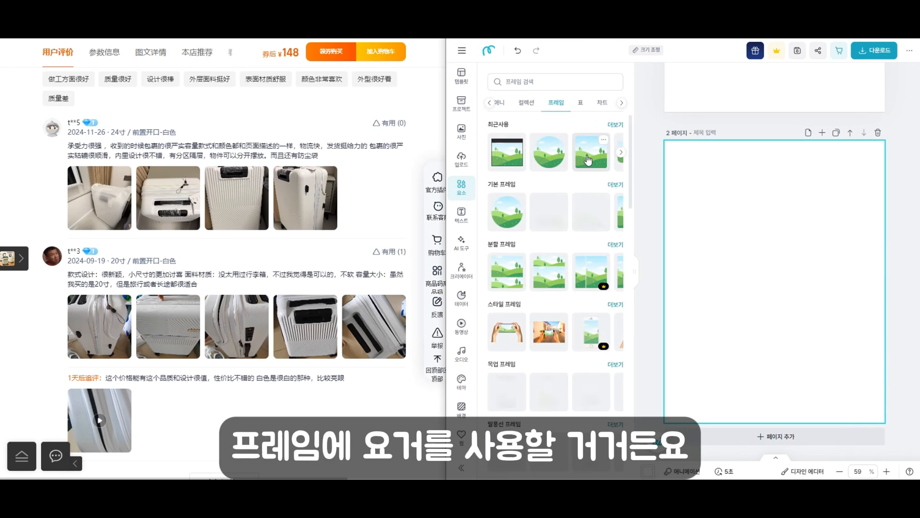
left_click(589, 156)
left_click_drag(841, 215, 781, 272)
- Duplicate the photo frame until four equal frames form a two-by-two grid on page 2
left_click_drag(739, 313, 850, 254)
key("ctrl+c")
key("ctrl+v")
key("ctrl+c")
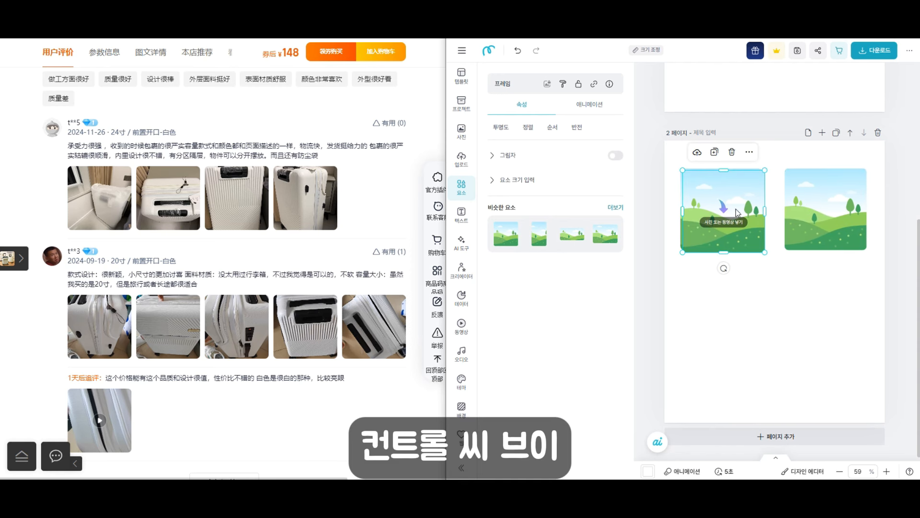
key("ctrl+v")
key("ctrl+v")
left_click_drag(744, 309, 846, 309)
scroll(838, 336, "up", 2)
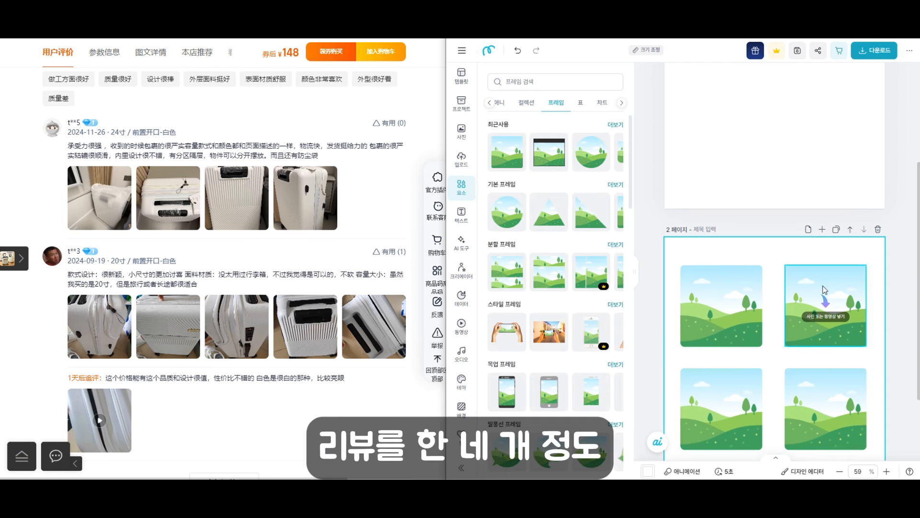
scroll(838, 353, "down", 1)
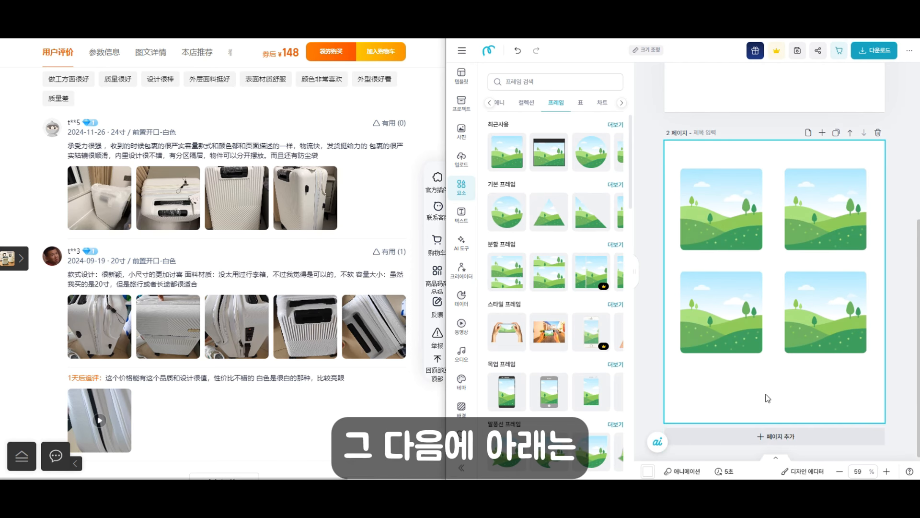
- Copy the light text line from page 1 to below the frames on page 2, centre-align it and centre it on the page
scroll(772, 240, "up", 5)
left_click(747, 158)
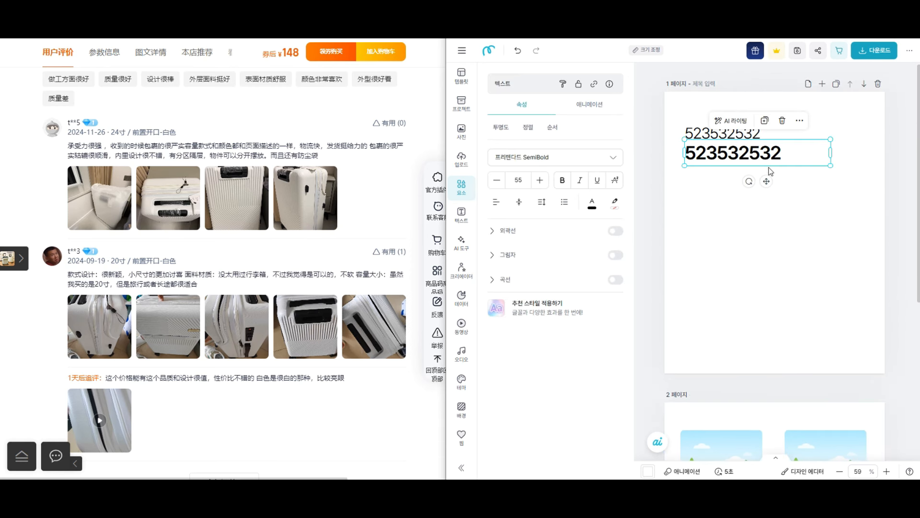
left_click(744, 136)
scroll(786, 278, "down", 4)
scroll(787, 305, "down", 2)
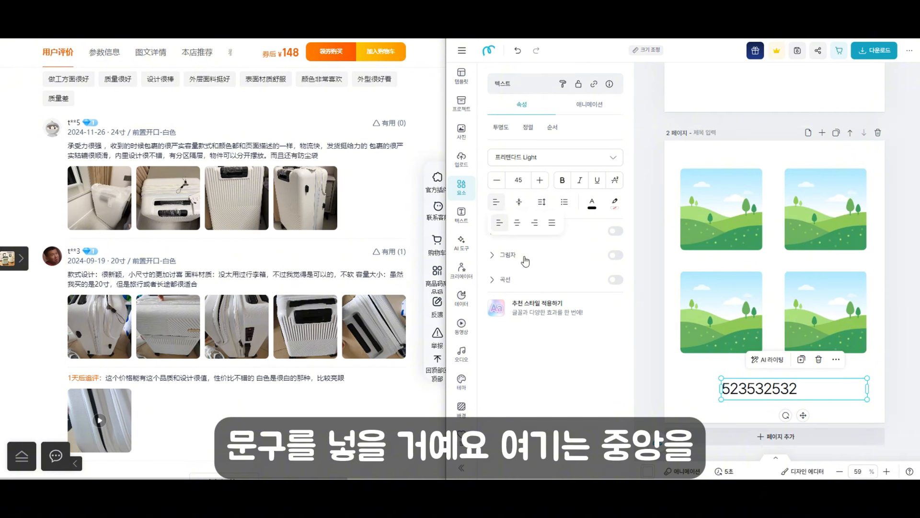
left_click(517, 222)
left_click_drag(824, 398, 804, 397)
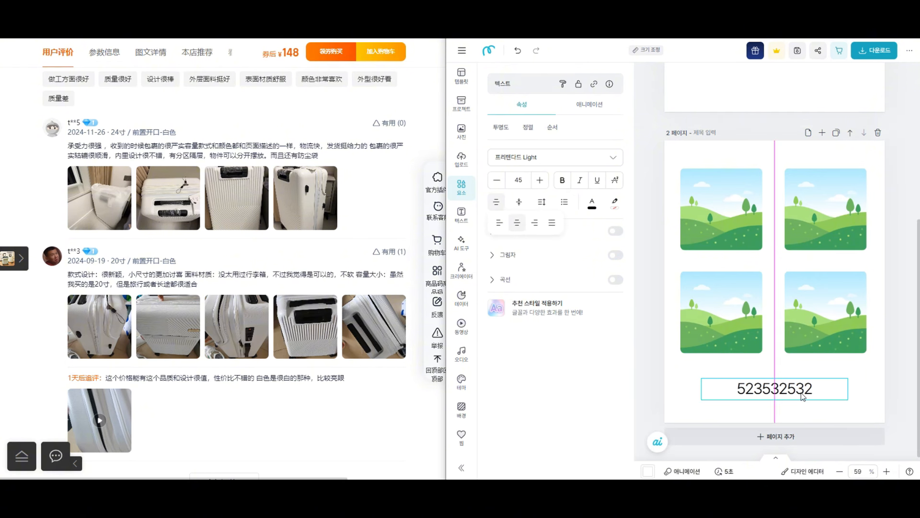
left_click(876, 393)
- Duplicate page 2 and delete three of the four photo frames from the copy
left_click(836, 132)
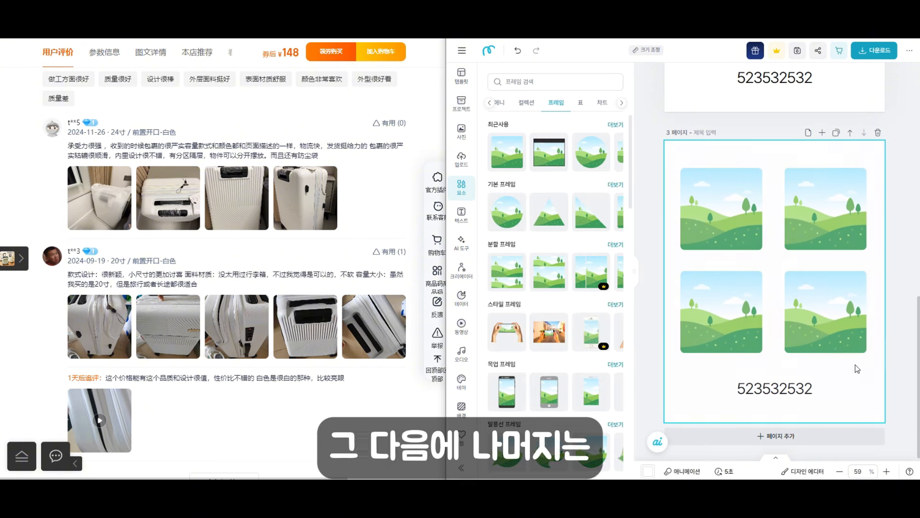
left_click(826, 319)
key("Delete")
left_click(738, 292)
key("Delete")
left_click(729, 216)
key("Delete")
- Move the text line above the remaining frame on page 3 and enlarge the frame to about 722 × 722 px, centred on the page
left_click_drag(821, 209, 770, 302)
left_click(794, 387)
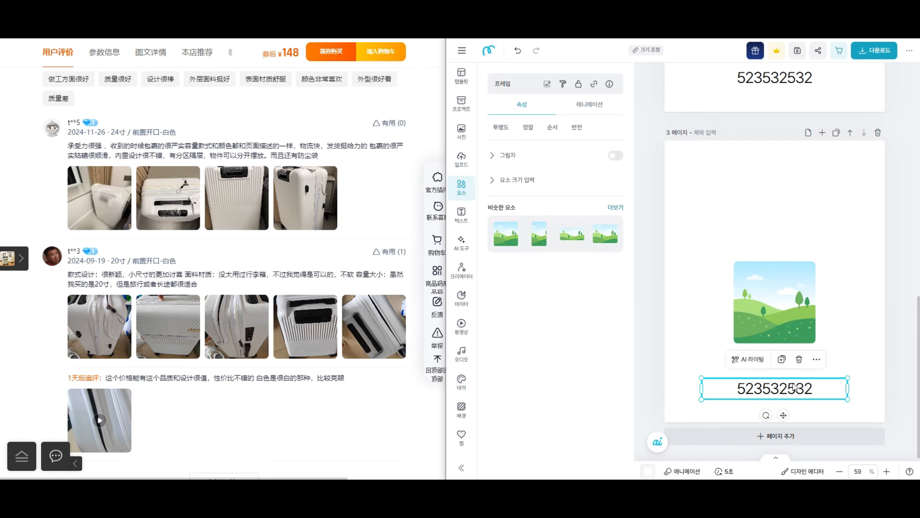
left_click_drag(794, 387, 793, 187)
left_click(780, 298)
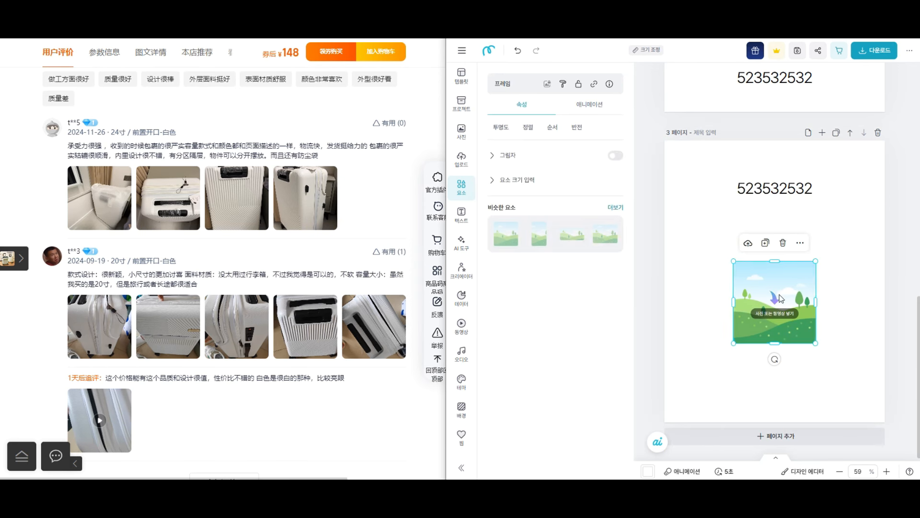
left_click_drag(780, 298, 742, 357)
left_click_drag(774, 330, 889, 229)
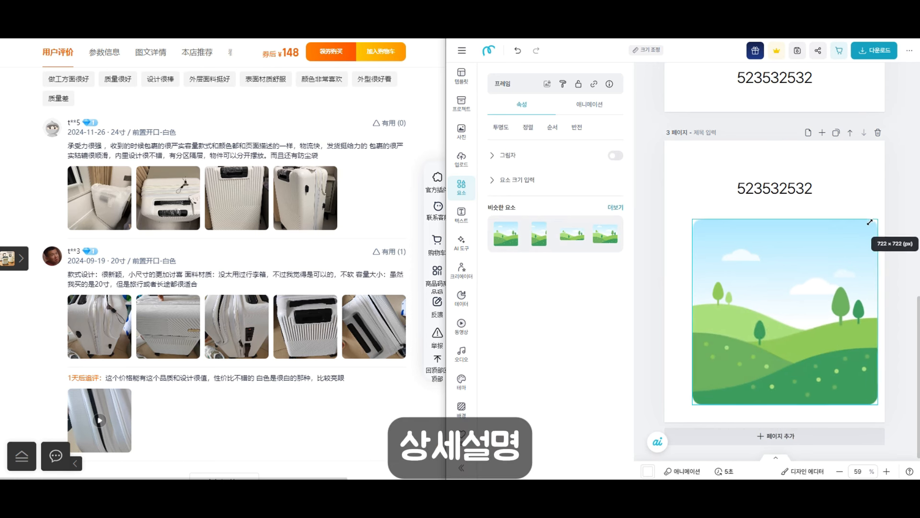
mouse_move(820, 295)
left_mouse_down()
mouse_move(804, 283)
mouse_move(811, 286)
left_mouse_up()
left_click_drag(796, 188, 800, 181)
left_click(839, 204)
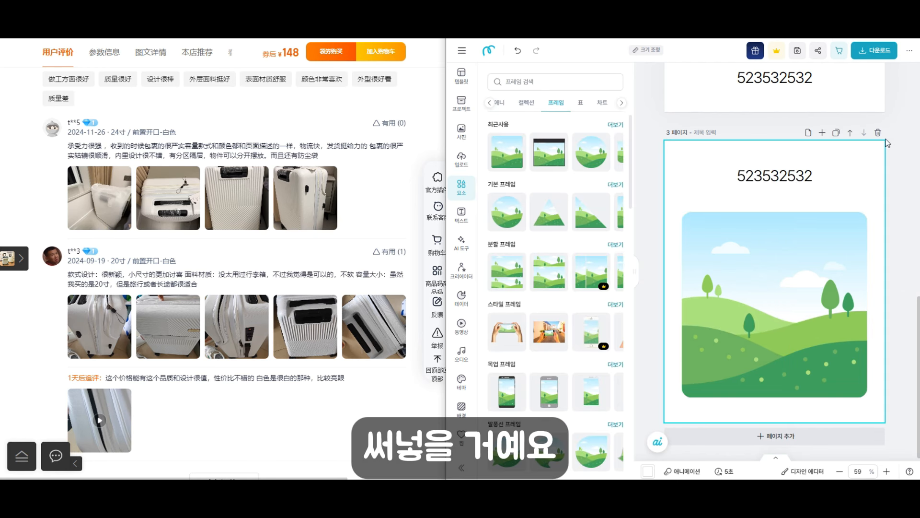
- Duplicate page 3 three times to create pages 4, 5 and 6 with the same layout
left_click(836, 133)
left_click(836, 132)
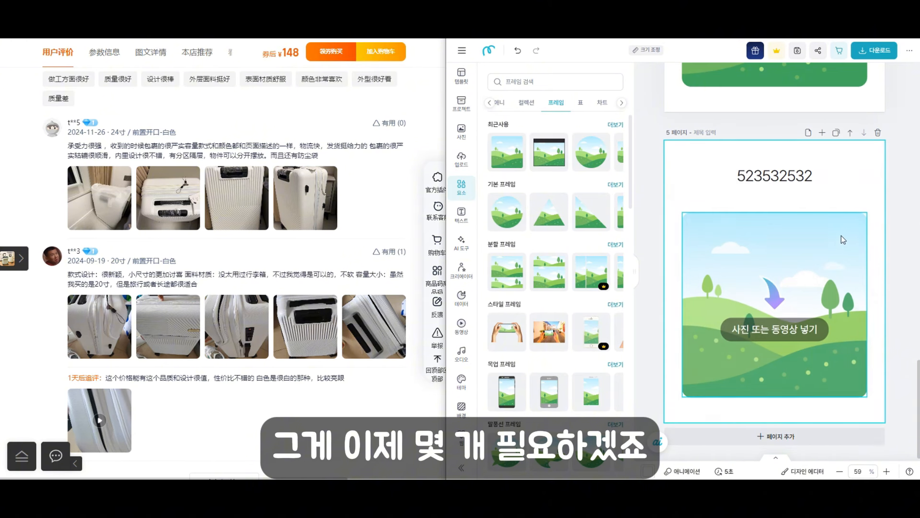
left_click(836, 133)
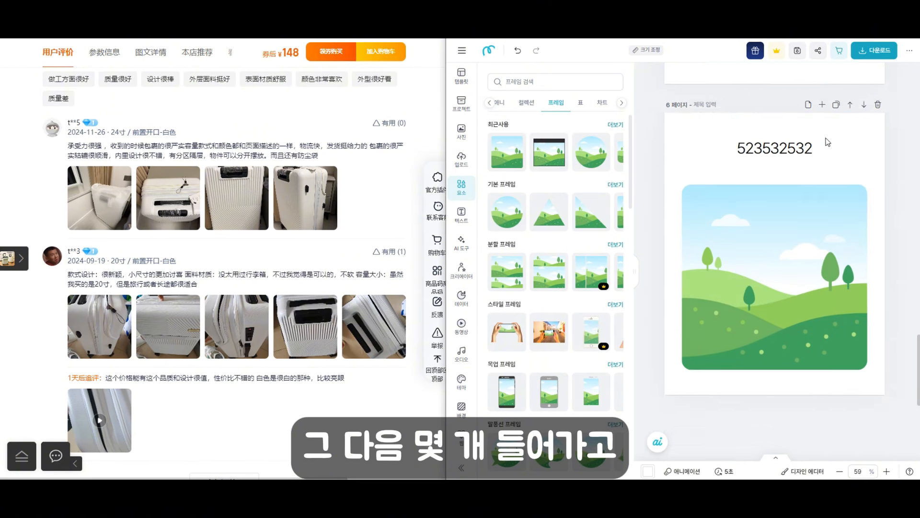
- Add a blank page 7 and copy the text line and large photo frame from page 6 onto it
left_click(822, 104)
scroll(841, 264, "up", 5)
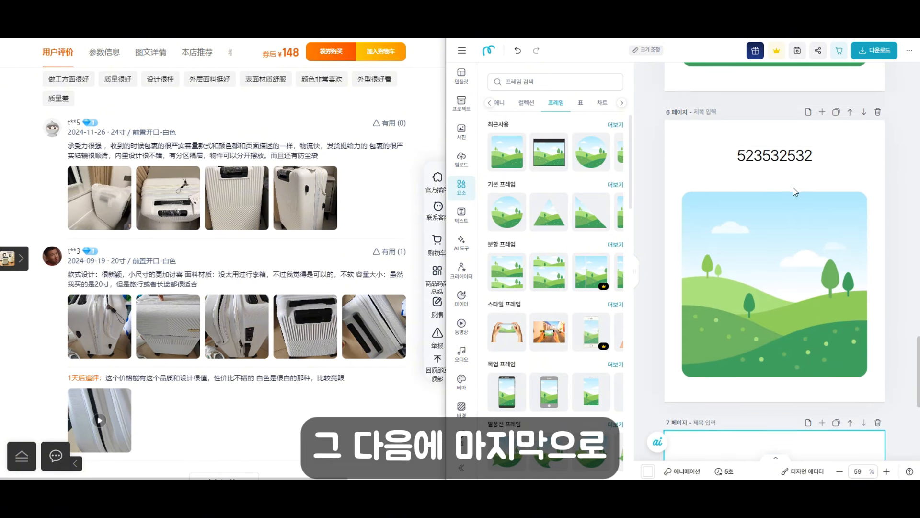
left_click(787, 156)
scroll(787, 258, "down", 5)
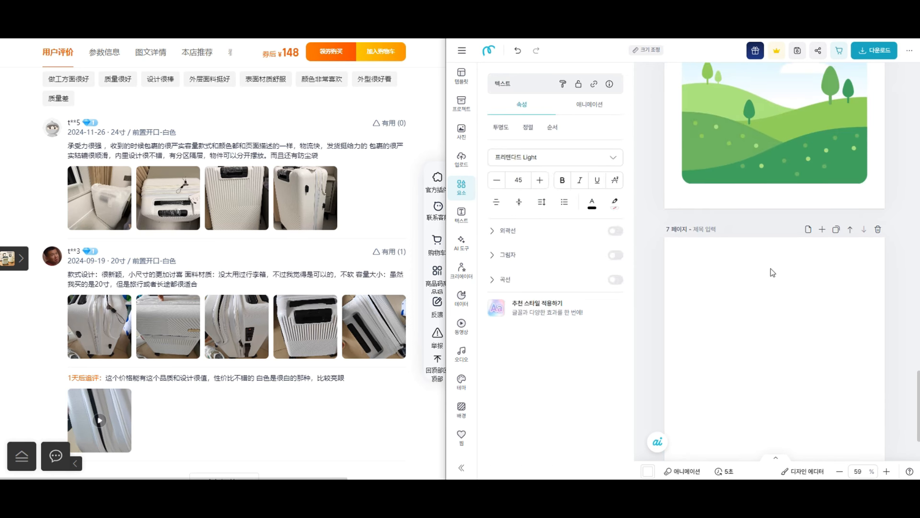
left_click(786, 291)
scroll(793, 289, "down", 2)
key("ctrl+v")
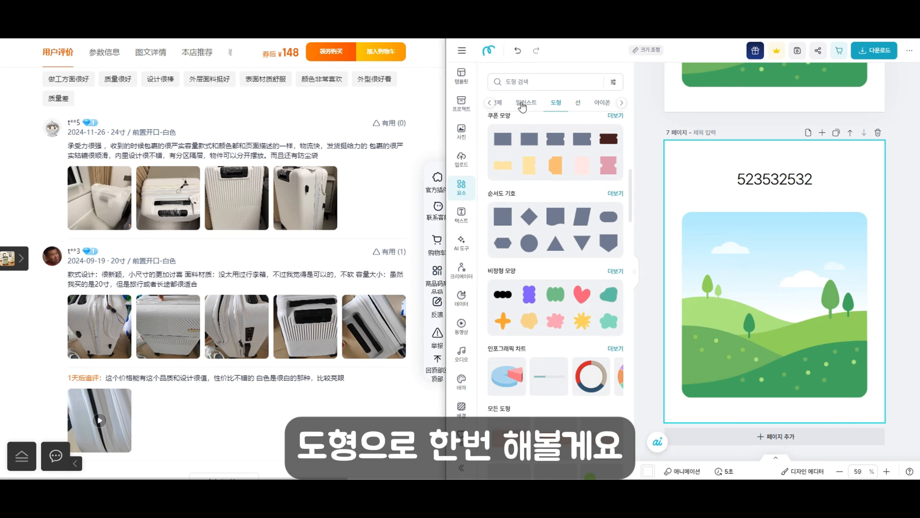
- Insert the pill shape from the flowchart symbols on page 7, shrink it and place it behind the text line
left_click(498, 102)
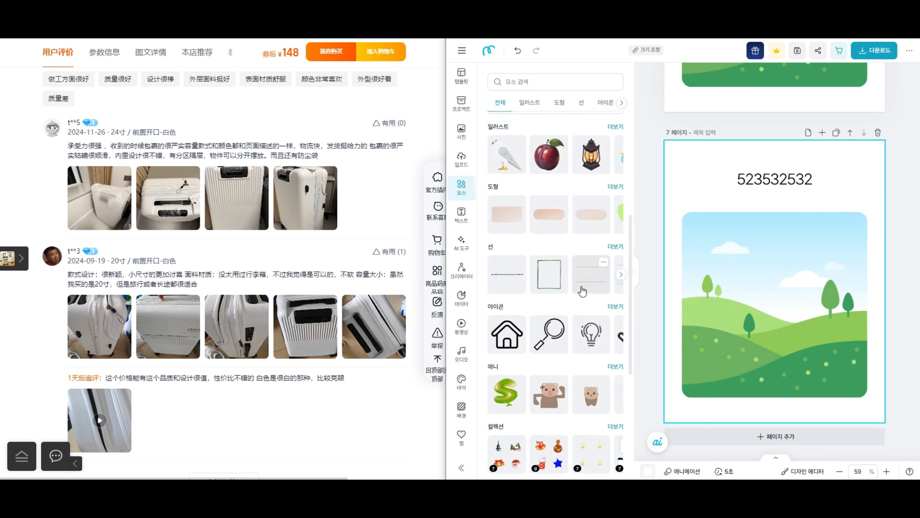
scroll(595, 295, "up", 3)
scroll(595, 295, "down", 3)
left_click(618, 239)
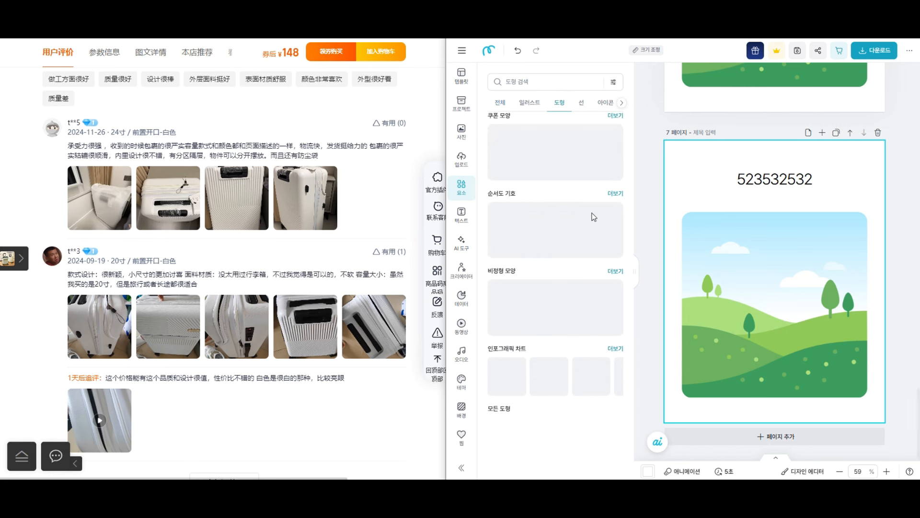
left_click(609, 217)
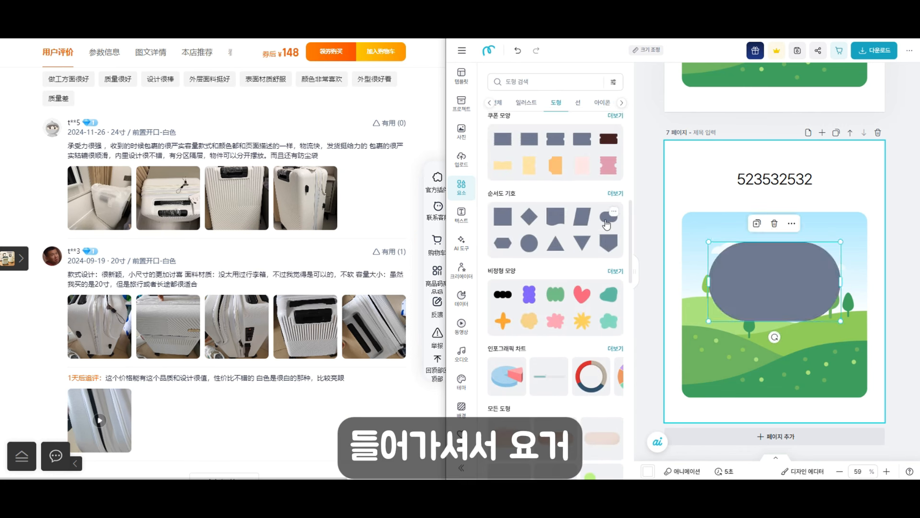
left_click_drag(841, 321, 820, 257)
left_click_drag(771, 260, 782, 187)
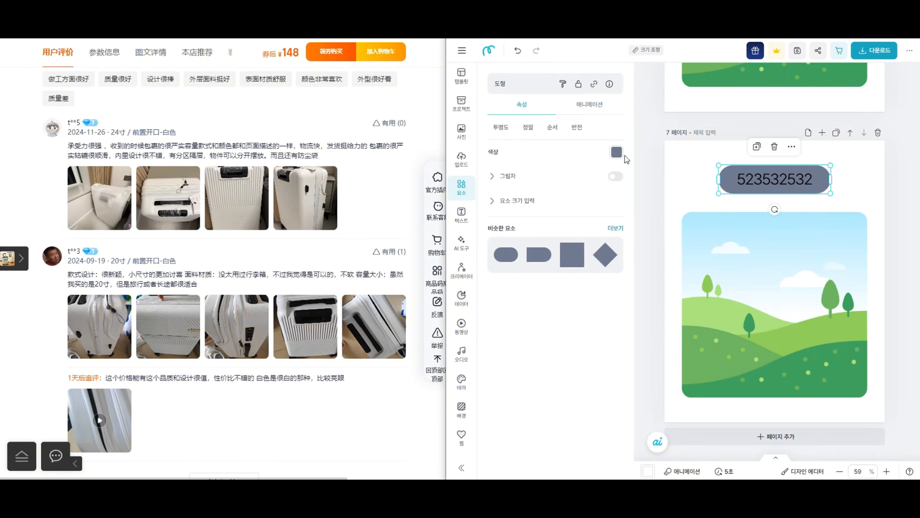
- Change the pill shape's fill colour to orange-red #FC5230
left_click(617, 152)
left_click(641, 191)
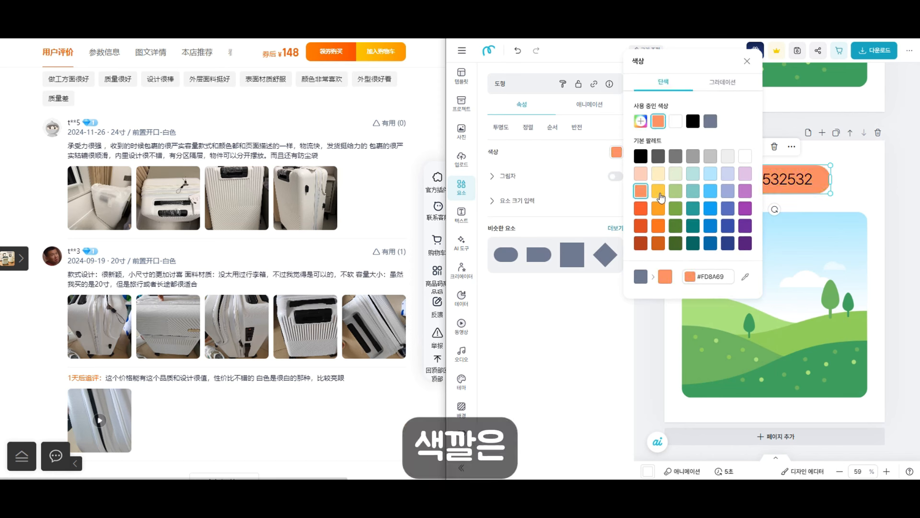
left_click(660, 194)
left_click(642, 209)
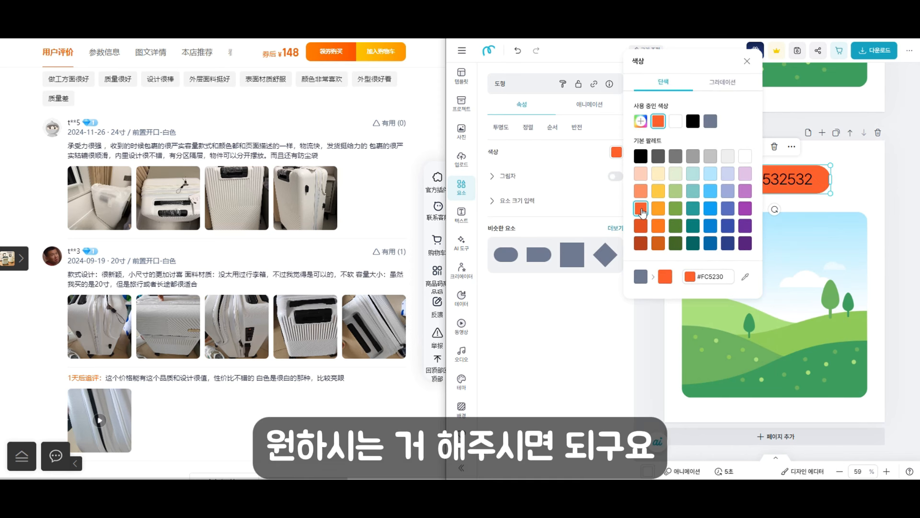
- Set the colour of the text on the orange pill to white
left_click(849, 177)
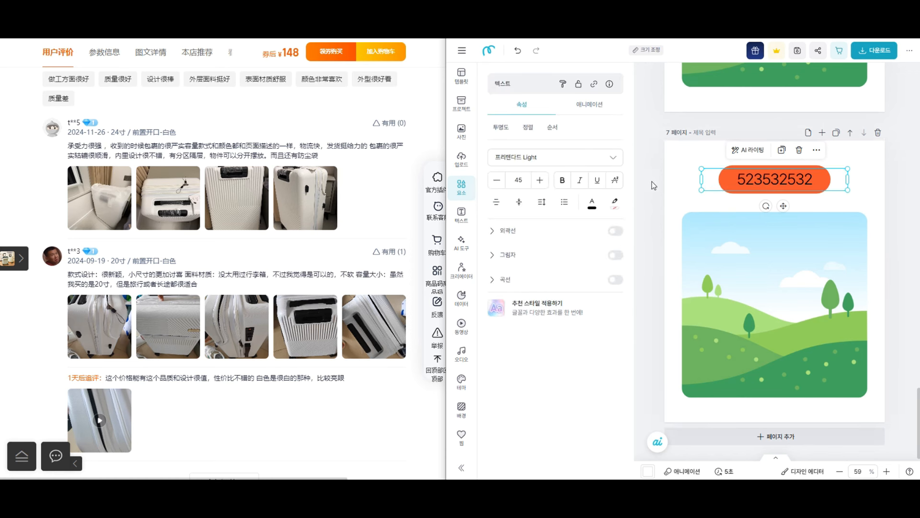
left_click(592, 201)
left_click(619, 133)
left_click(841, 206)
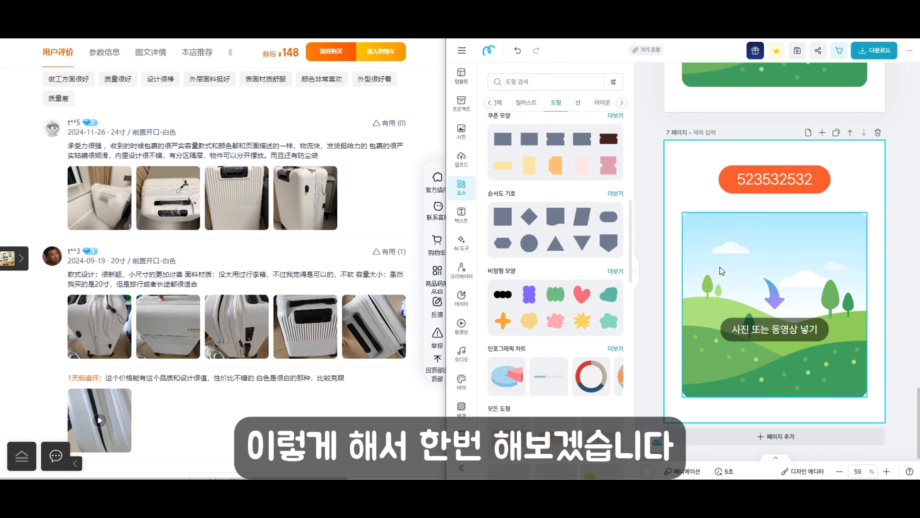
- Return to page 1, find the white suitcase photo in the supplier's product details and capture the whole photo as a screenshot
scroll(720, 266, "up", 10)
scroll(764, 293, "up", 5)
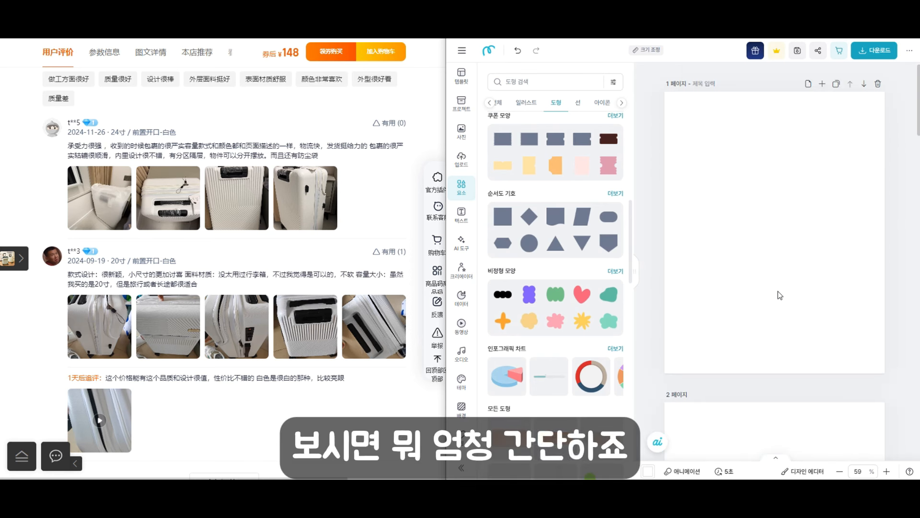
scroll(795, 291, "up", 6)
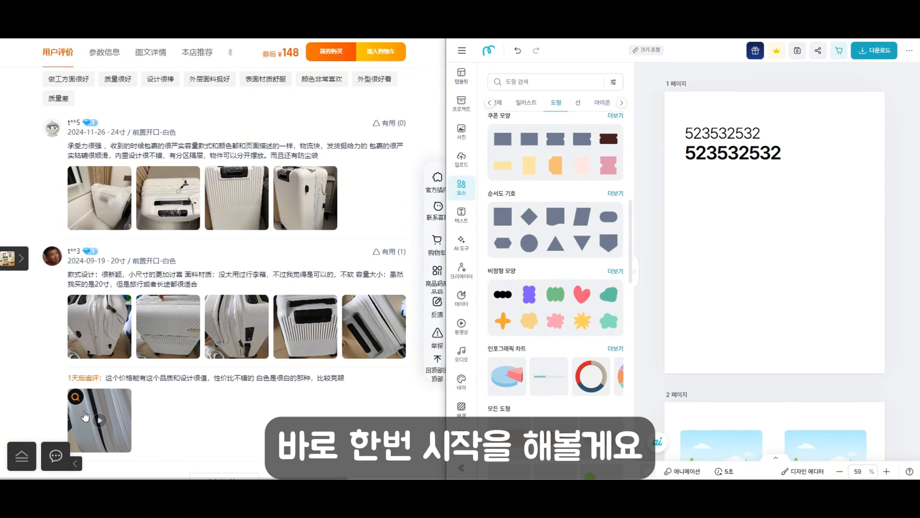
scroll(235, 404, "down", 10)
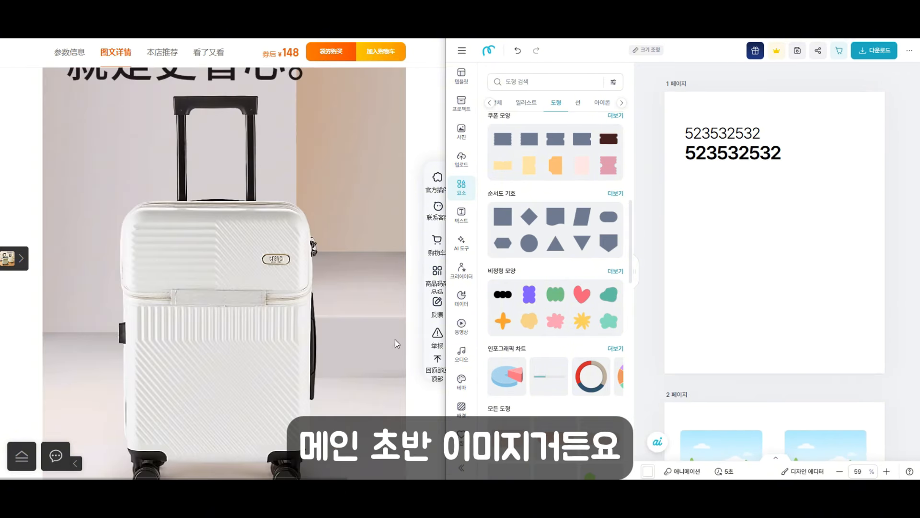
scroll(342, 262, "down", 1)
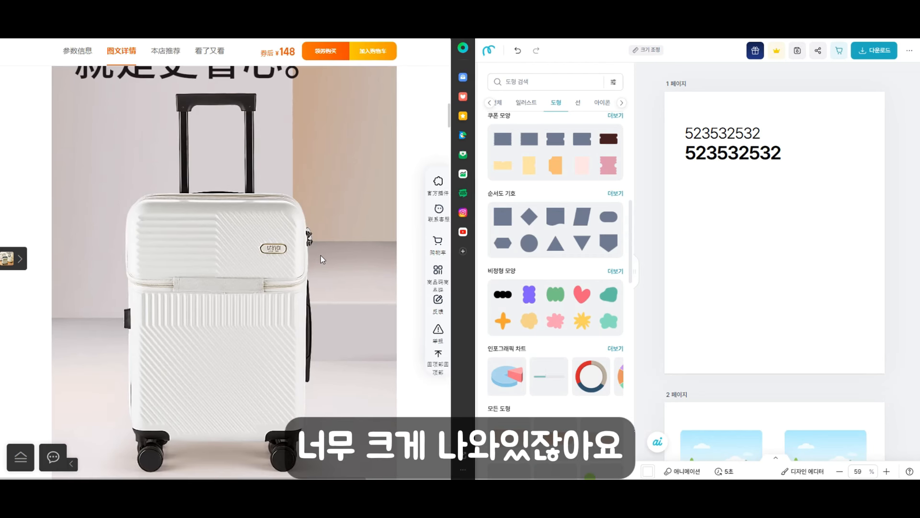
scroll(321, 255, "up", 1)
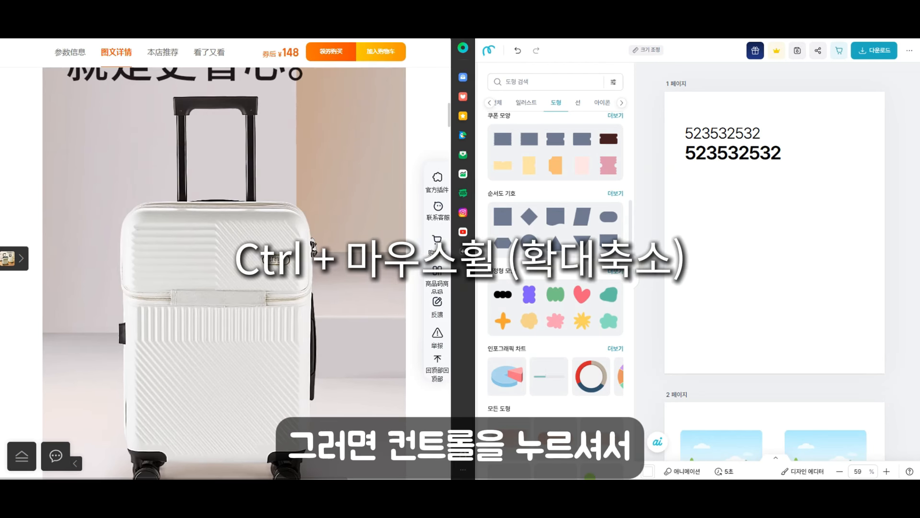
scroll(220, 268, "down", 2)
scroll(424, 277, "down", 2)
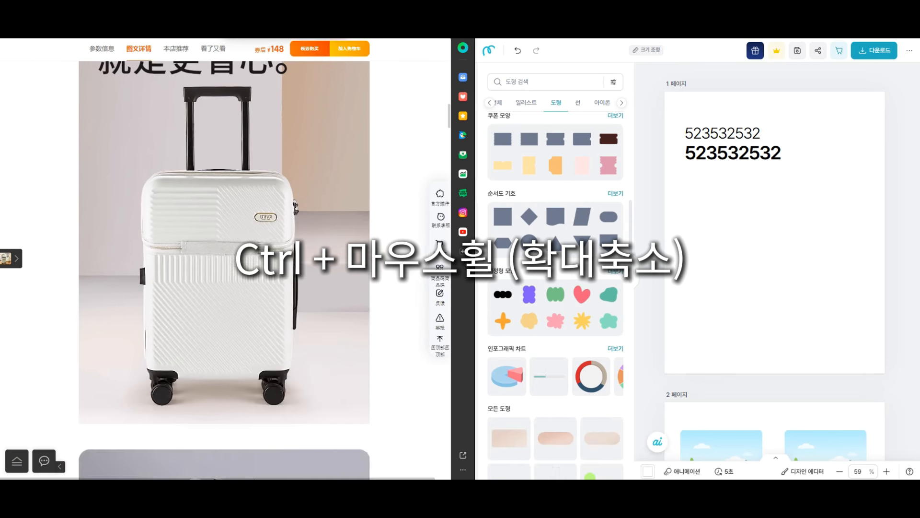
key("super+shift+s")
left_click_drag(100, 81, 355, 441)
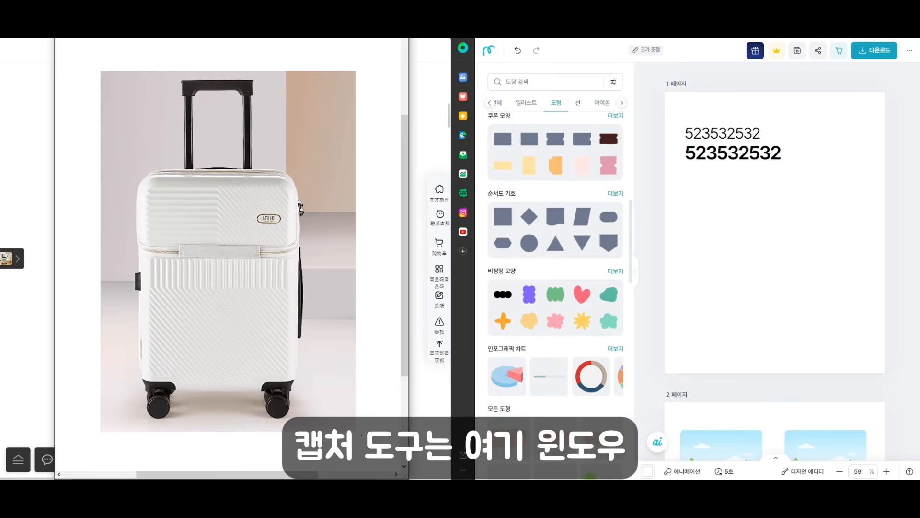
key("super")
type("캡쳐도구")
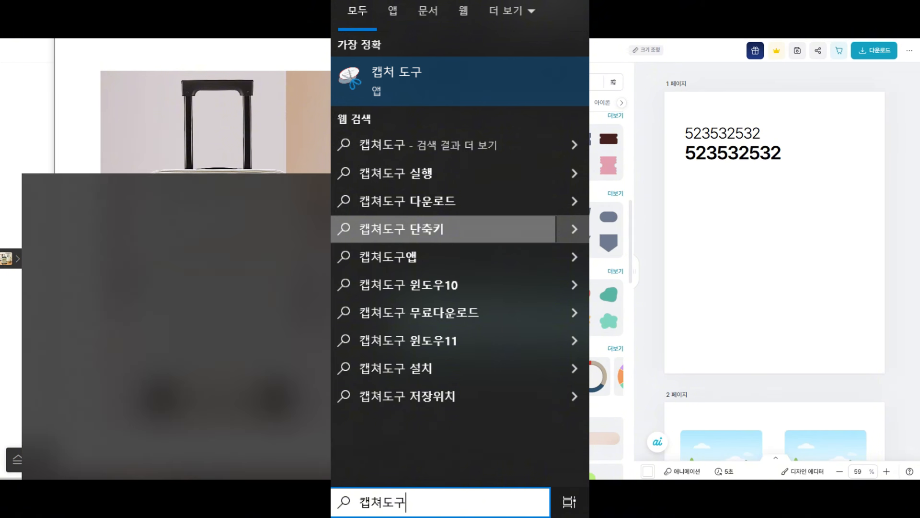
key("Escape")
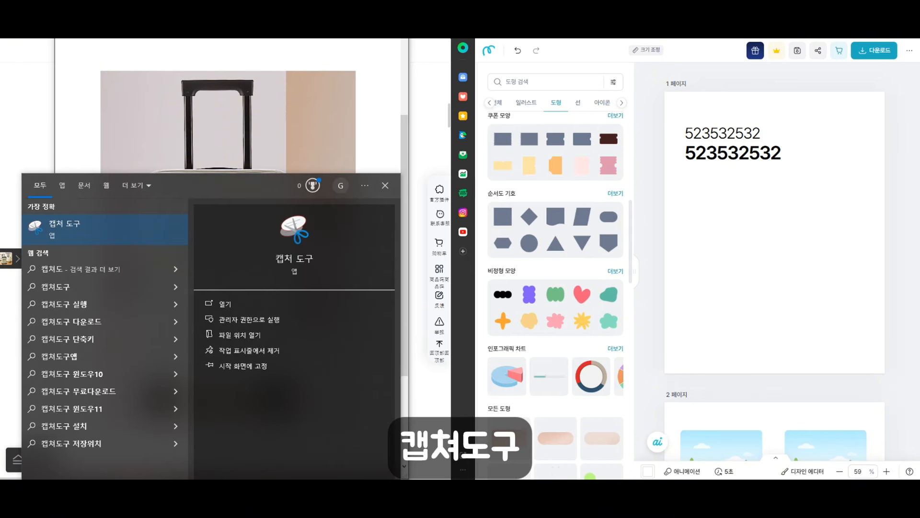
key("Escape")
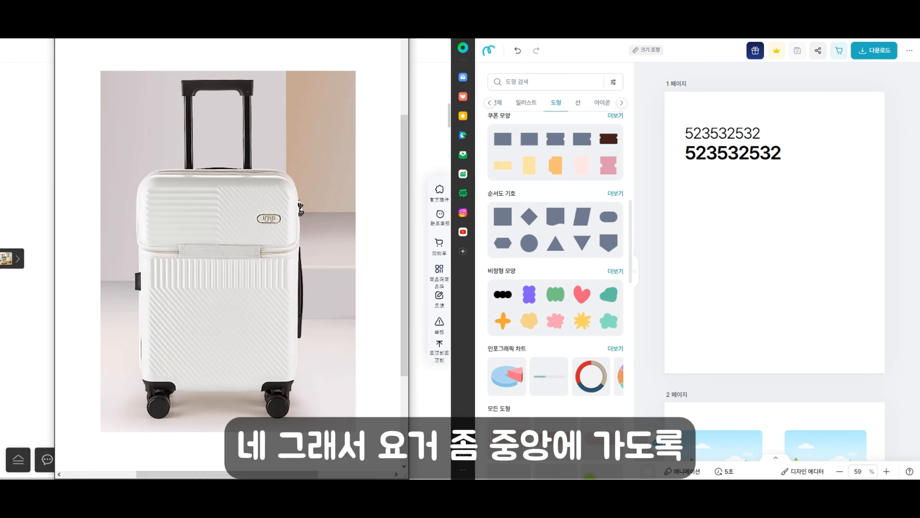
- Capture the white suitcase photo at full width, paste it on page 1 and enlarge it to the page width along the lower edge
key("super+shift+s")
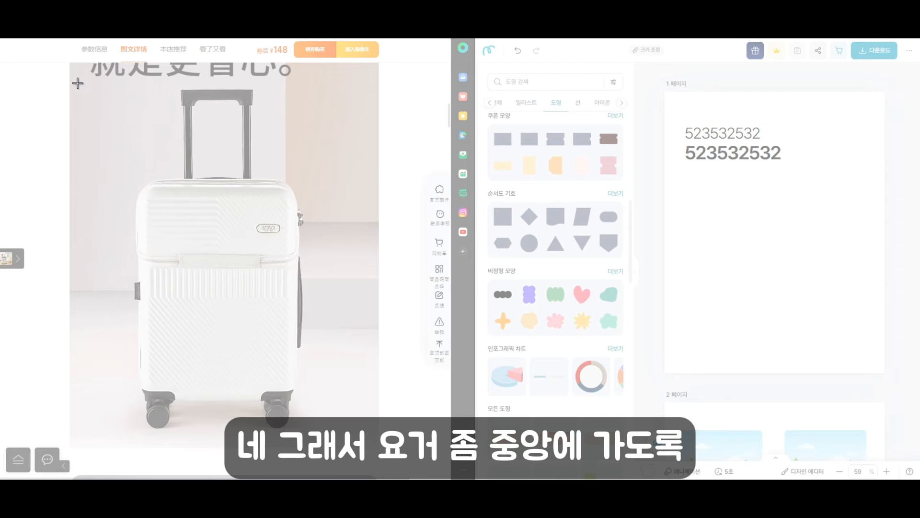
left_click_drag(71, 80, 375, 446)
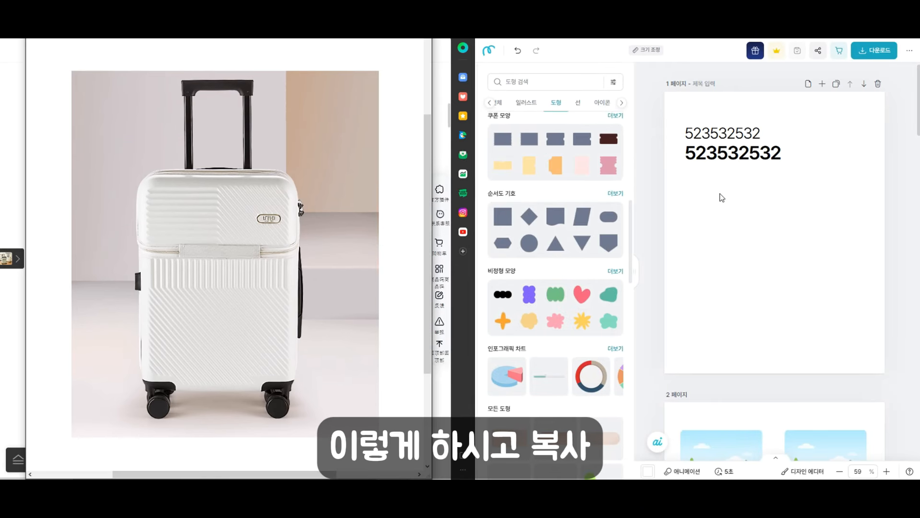
left_click(754, 232)
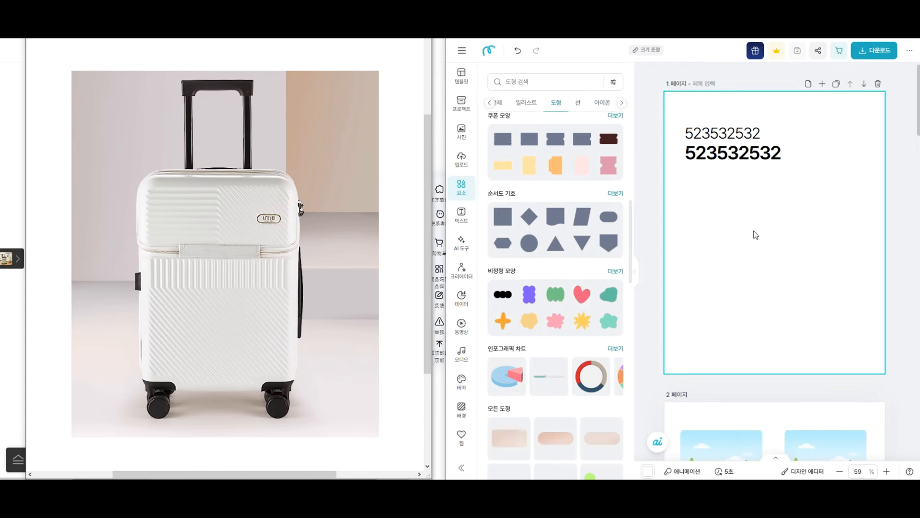
key("ctrl+v")
left_click_drag(821, 271, 762, 336)
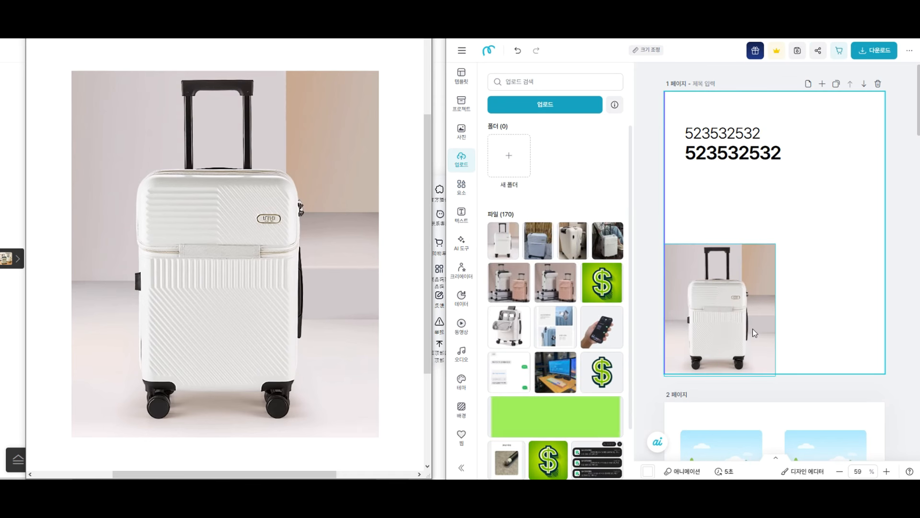
left_click_drag(781, 240, 883, 121)
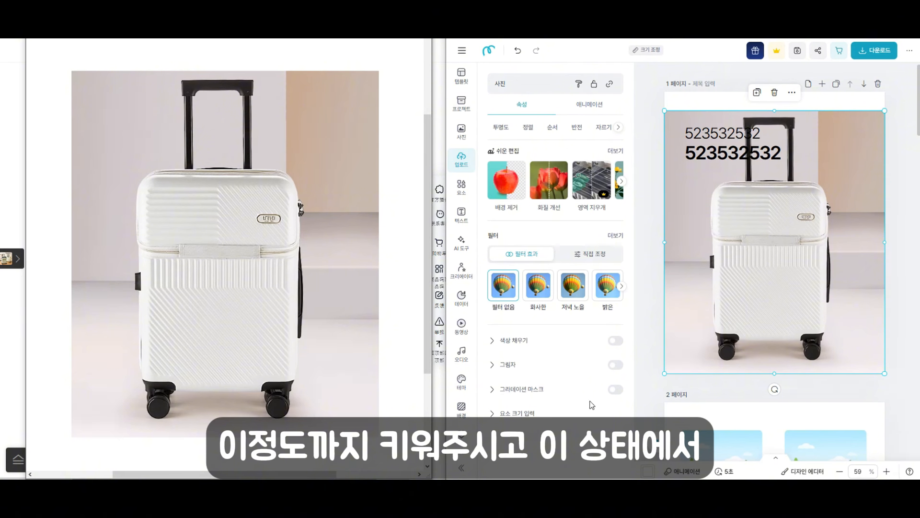
- Apply a linear gradient mask to the suitcase photo with direction 0° and range 57%, fading its upper edge
left_click(539, 391)
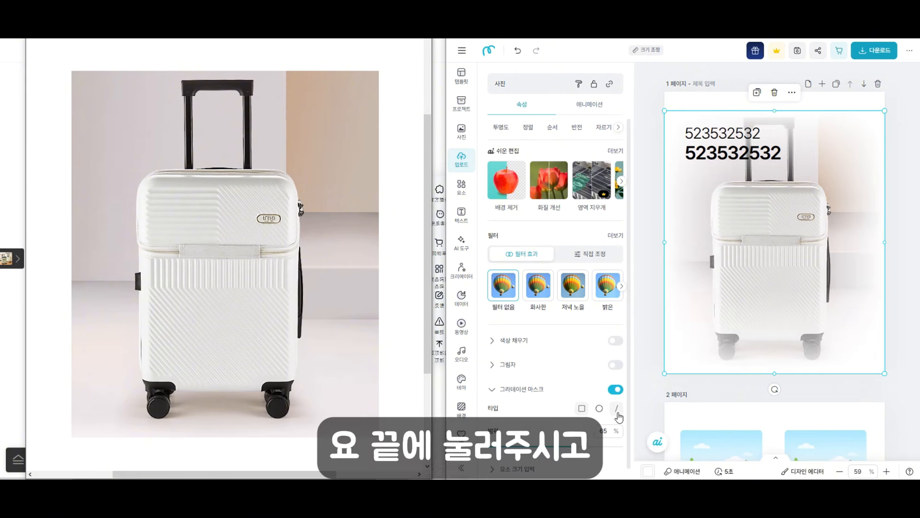
left_click(617, 409)
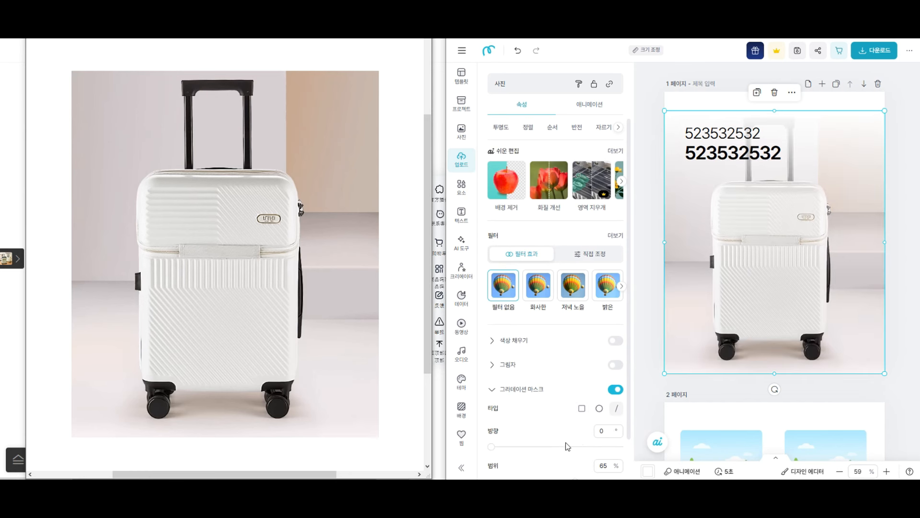
mouse_move(492, 446)
left_mouse_down()
mouse_move(536, 444)
mouse_move(492, 446)
left_mouse_up()
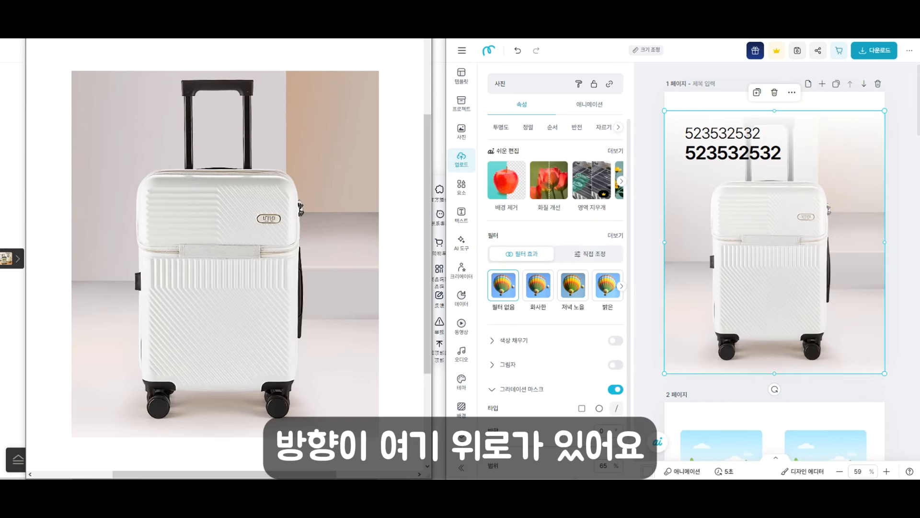
scroll(537, 441, "down", 1)
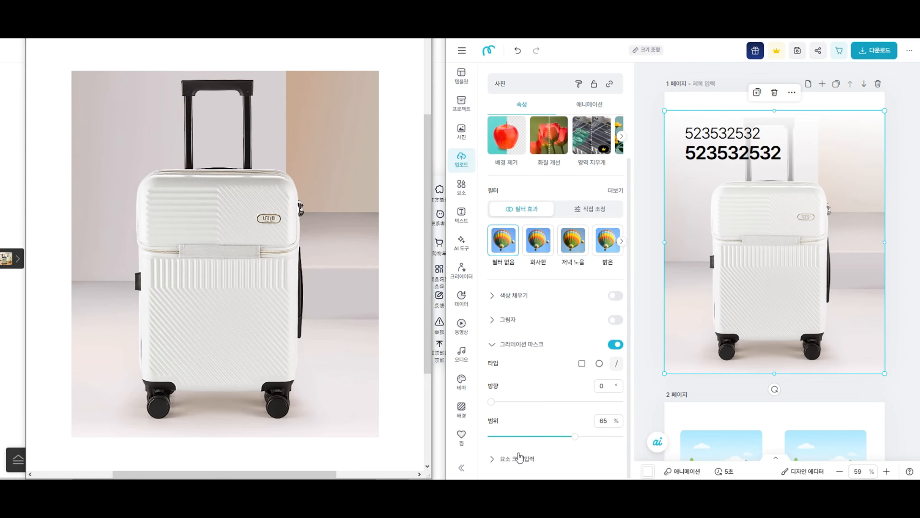
left_click_drag(574, 436, 549, 437)
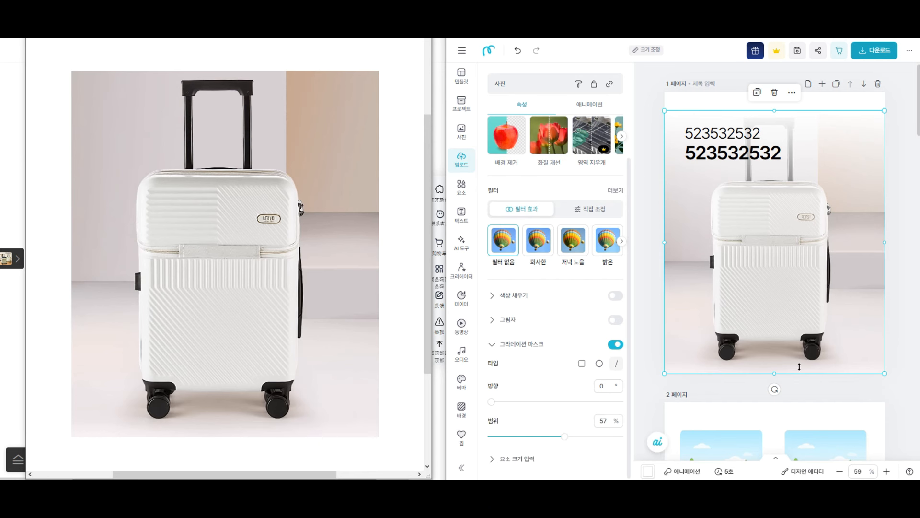
left_click(898, 152)
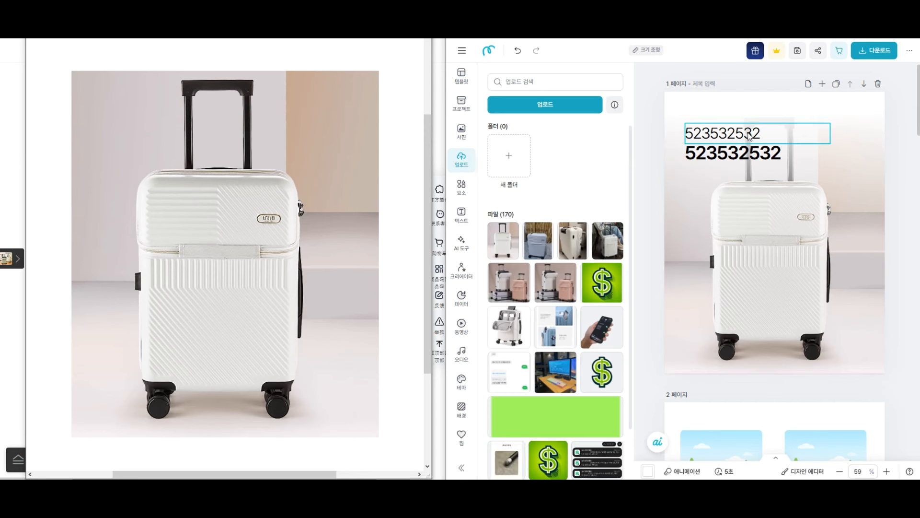
- Change page 1's two text lines to "간편수납" and "다용도 캐리어", centre-align both and move them up, centred over the suitcase
double_click(751, 136)
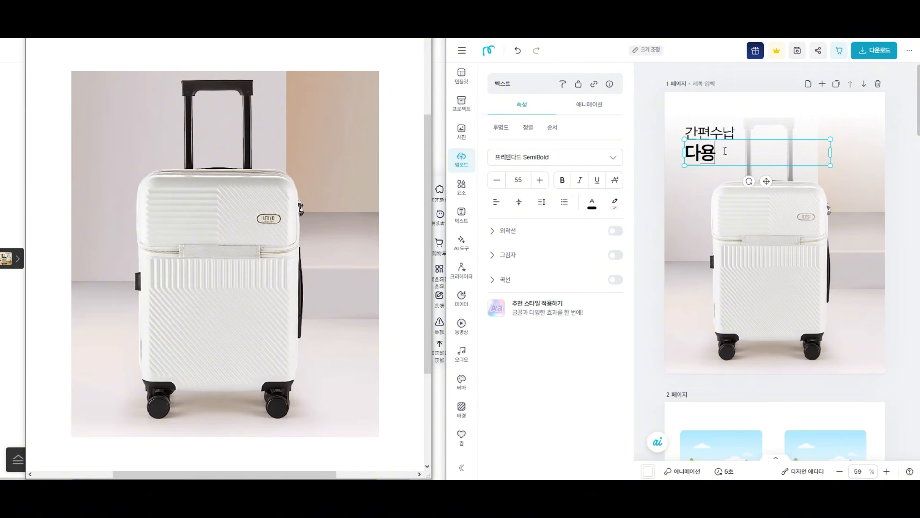
left_click(903, 247)
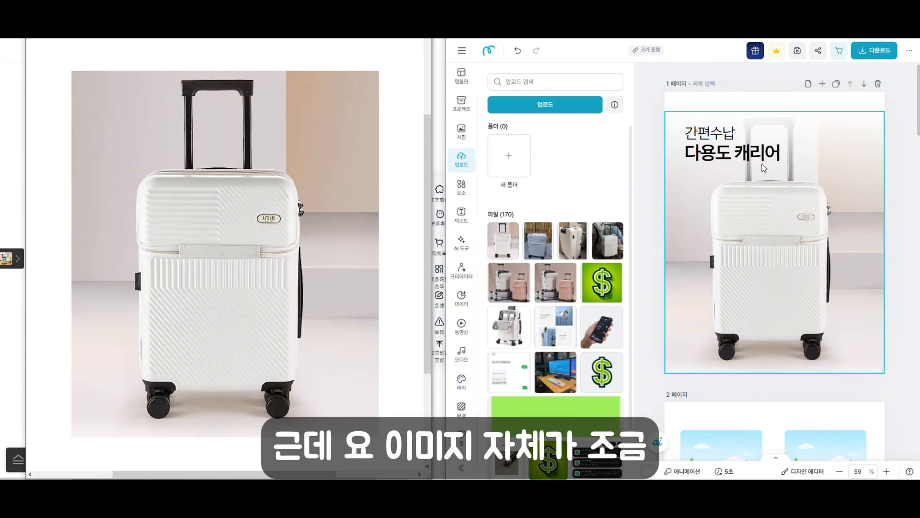
left_click(748, 154)
left_click(709, 132, "shift")
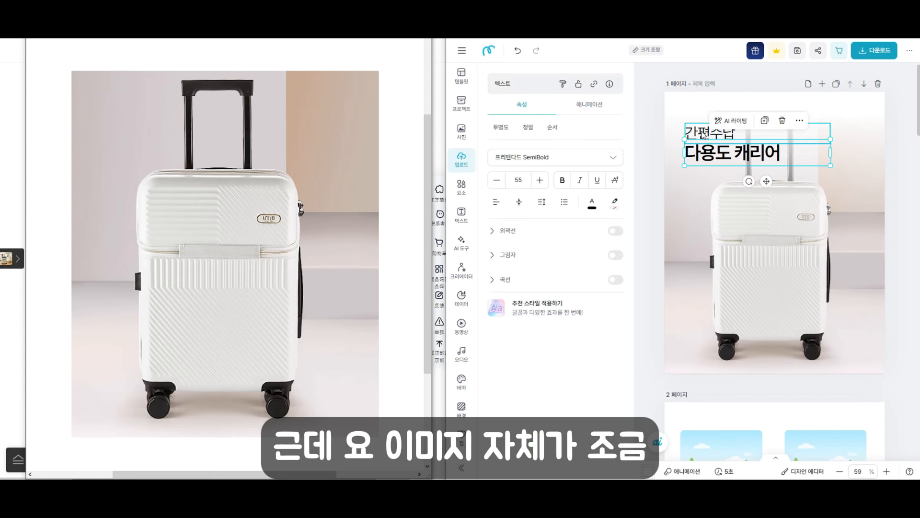
left_click(497, 203)
left_click(520, 224)
left_click_drag(795, 159, 798, 140)
left_click_drag(799, 146, 799, 143)
left_click(910, 214)
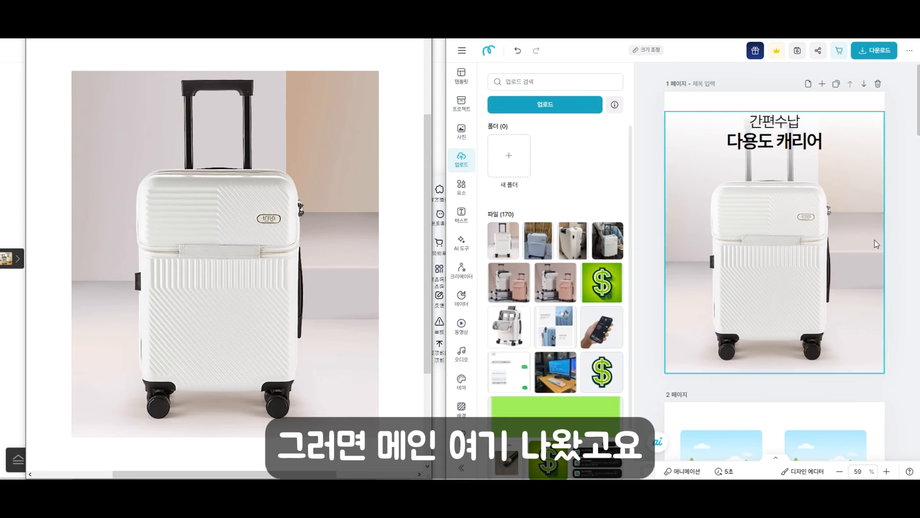
- Go to page 2 of the design and open the full list of customer reviews on the supplier's product page
scroll(896, 252, "down", 5)
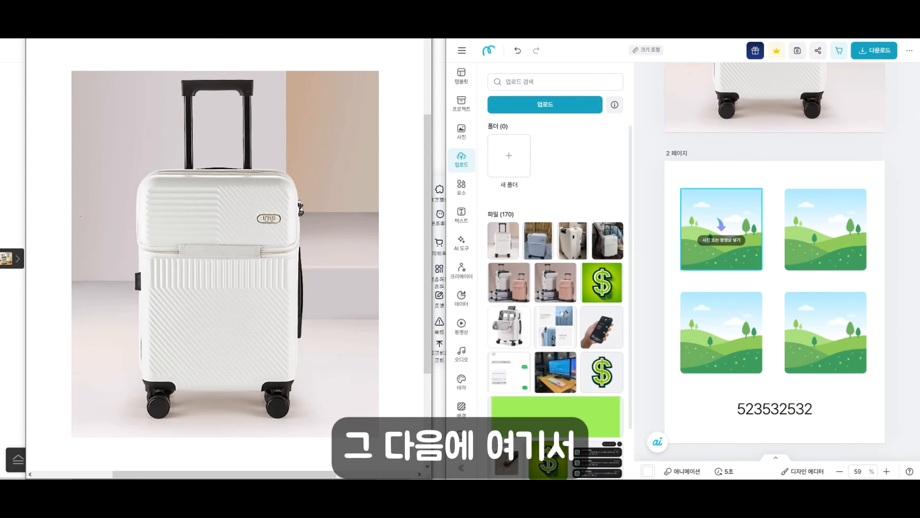
left_click(20, 200)
scroll(266, 235, "up", 15)
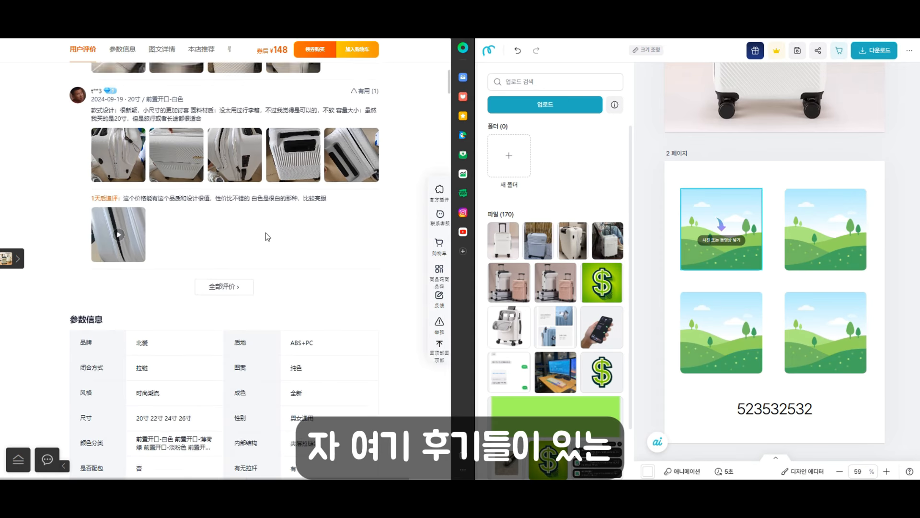
scroll(241, 257, "down", 1)
left_click(242, 417)
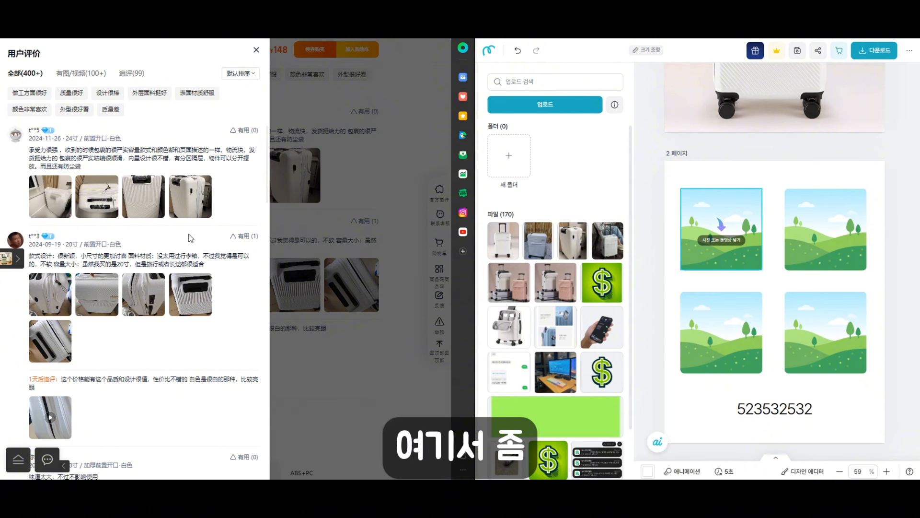
- Copy the fourth photo of the first review, showing the white suitcase, and place it in page 2's upper-left photo frame
left_click(193, 203)
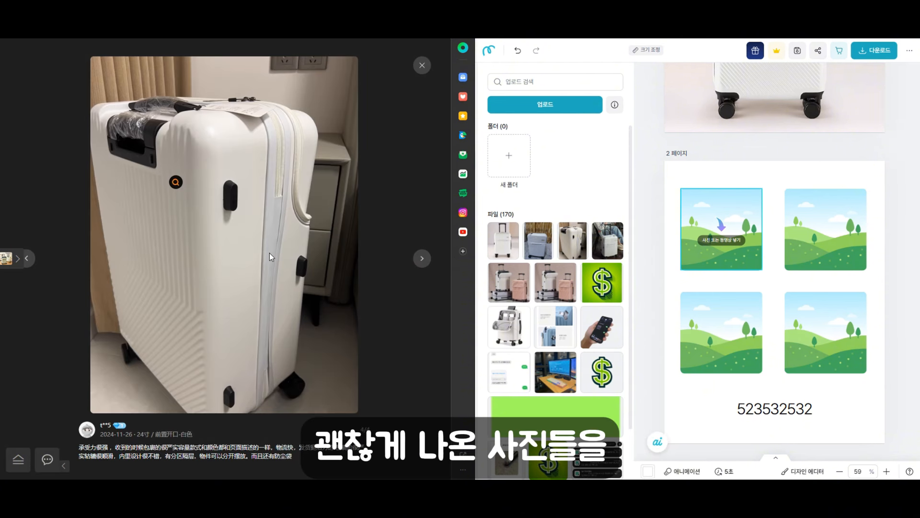
right_click(269, 250)
left_click(362, 312)
right_click(267, 248)
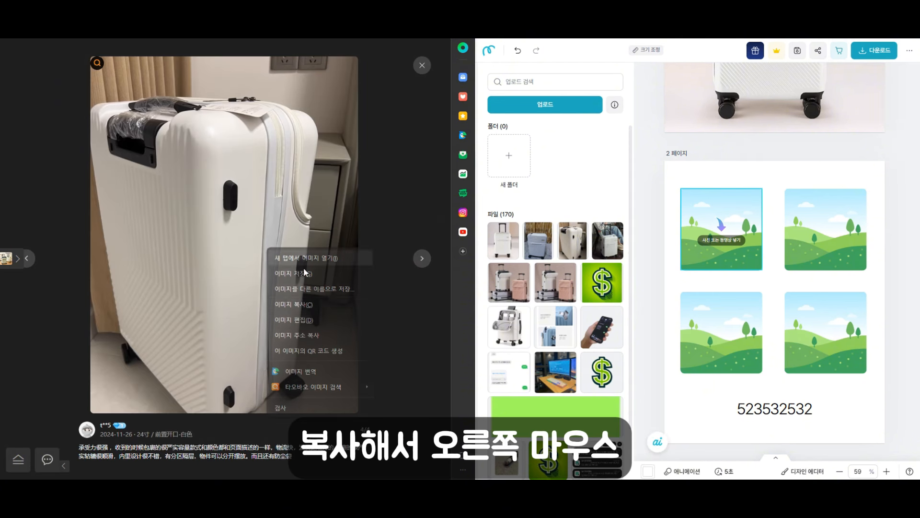
left_click(323, 307)
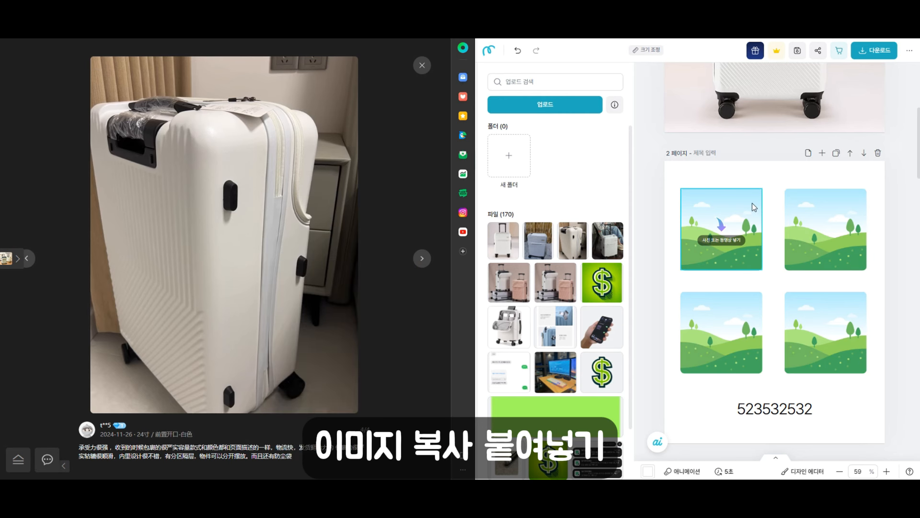
left_click(767, 171)
key("ctrl+v")
left_click_drag(759, 230, 722, 230)
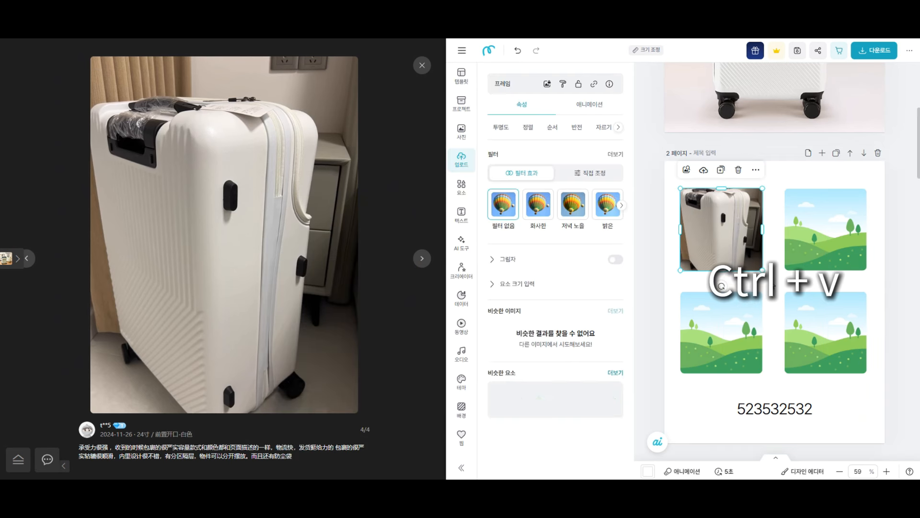
left_click(422, 66)
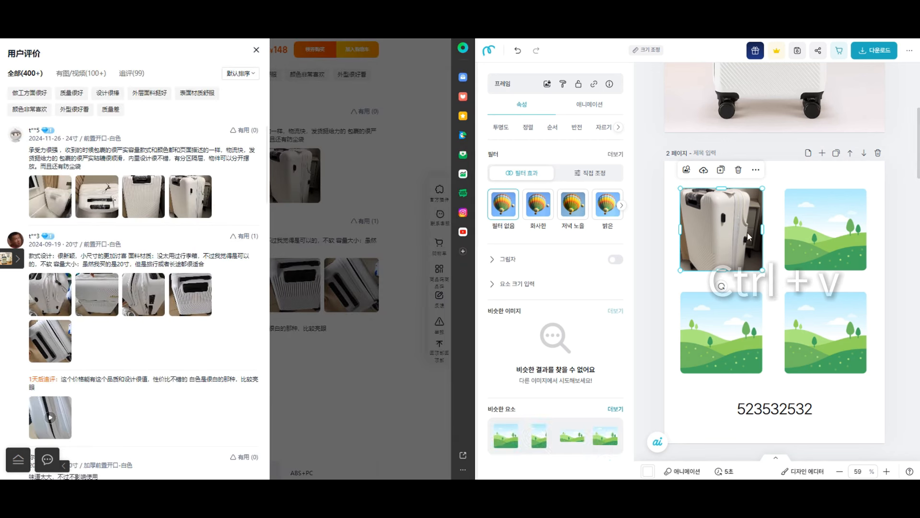
- Enlarge page 2's upper two photo frames to equal size and duplicate the pair below them, replacing the two smaller lower frames
left_click_drag(762, 271, 774, 282)
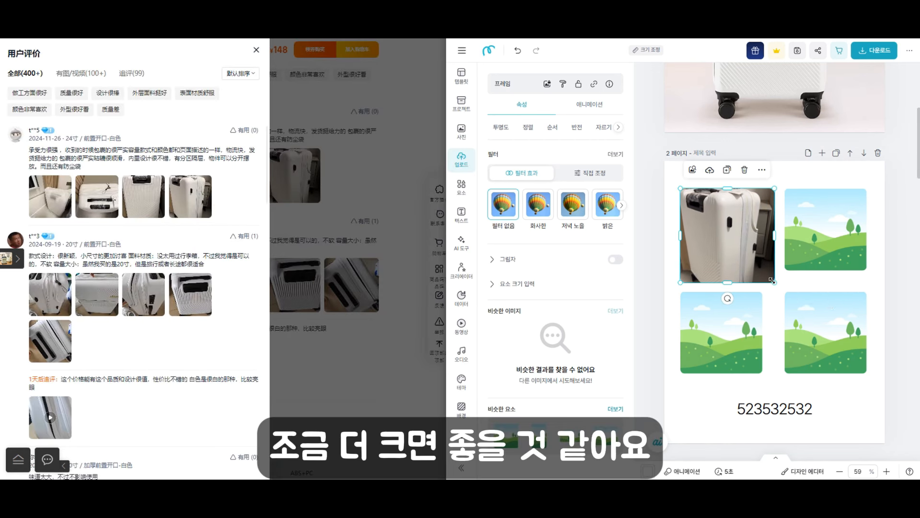
left_click(833, 263)
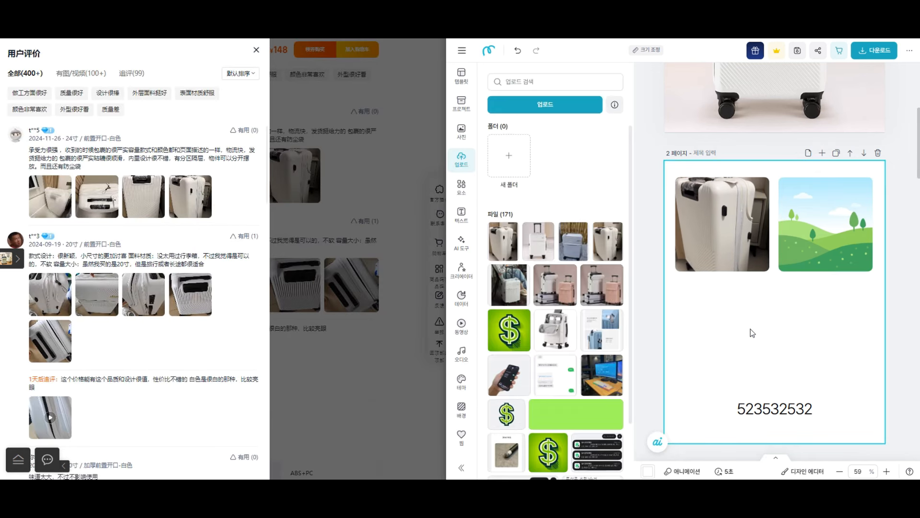
left_click(748, 231)
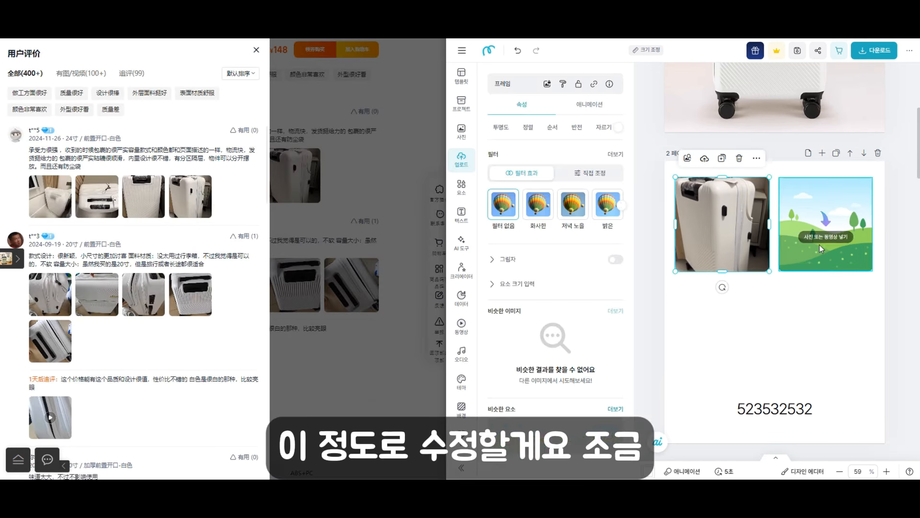
left_click(839, 239, "shift")
left_click_drag(783, 275, 739, 343)
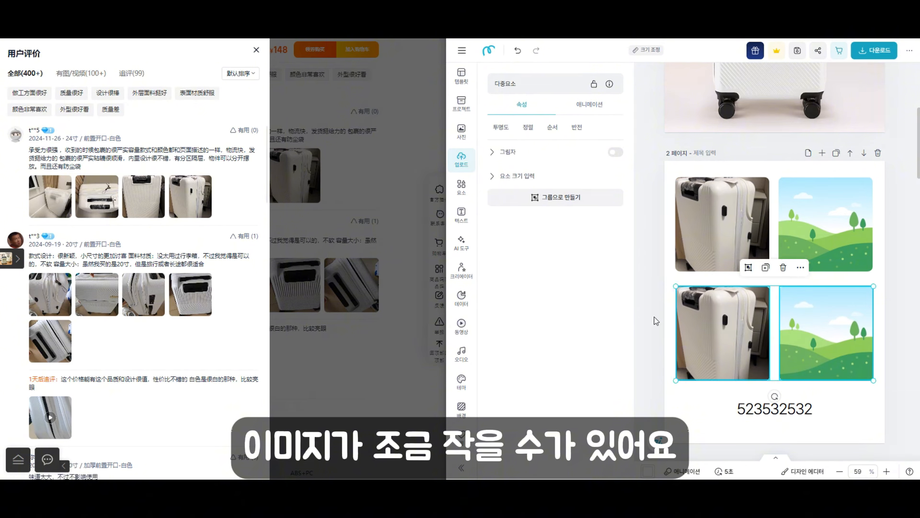
left_click(890, 269)
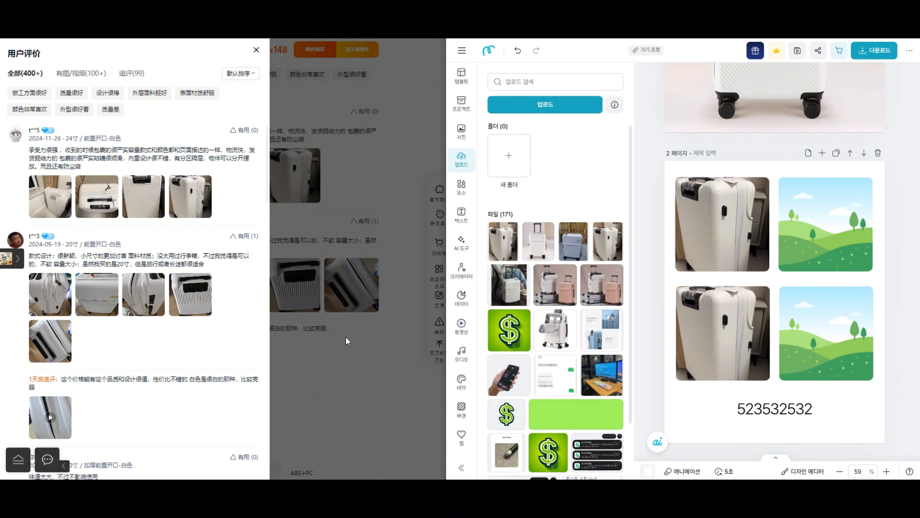
- Copy the black suitcase photo from a customer review and place it in page 2's upper-right photo frame
scroll(150, 254, "down", 5)
left_click(201, 160)
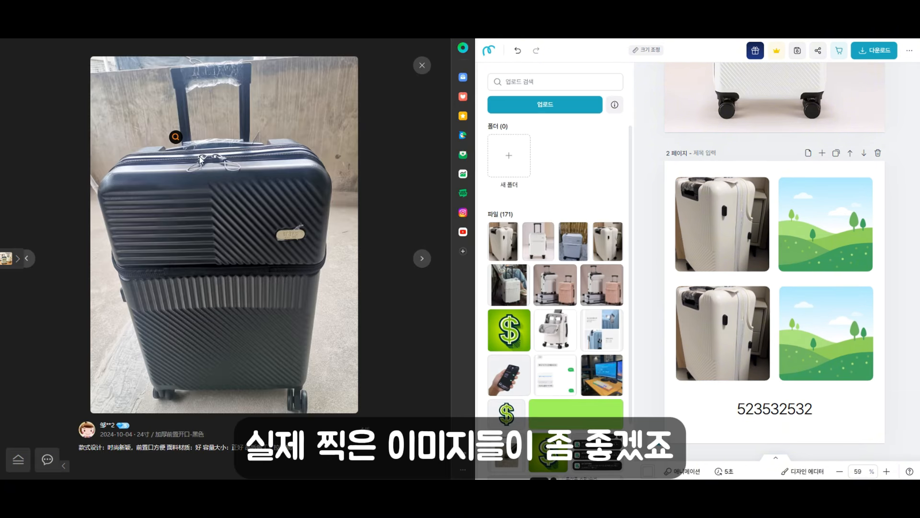
right_click(310, 262)
left_click(352, 342)
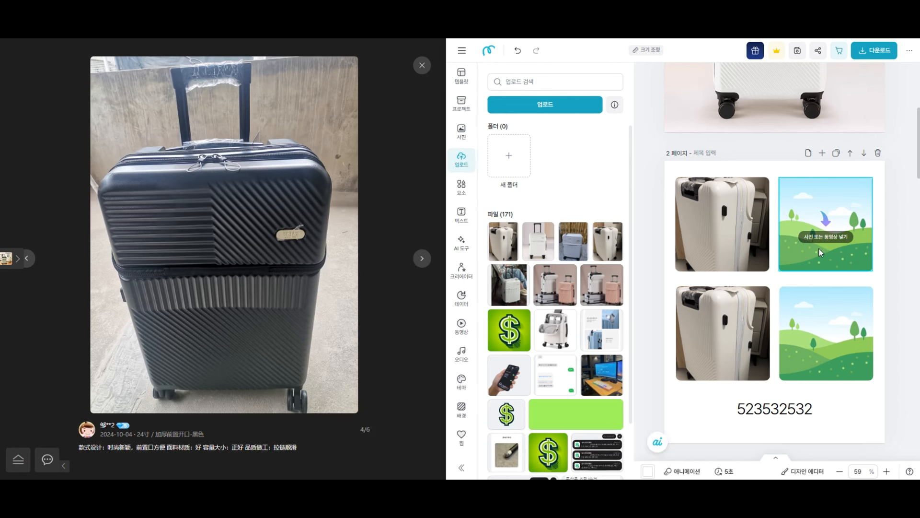
key("ctrl+v")
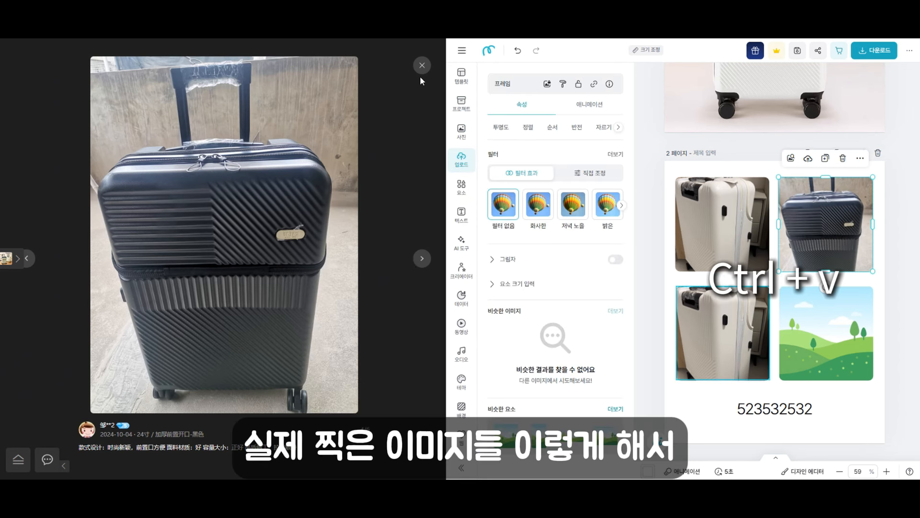
left_click(422, 66)
scroll(174, 315, "down", 8)
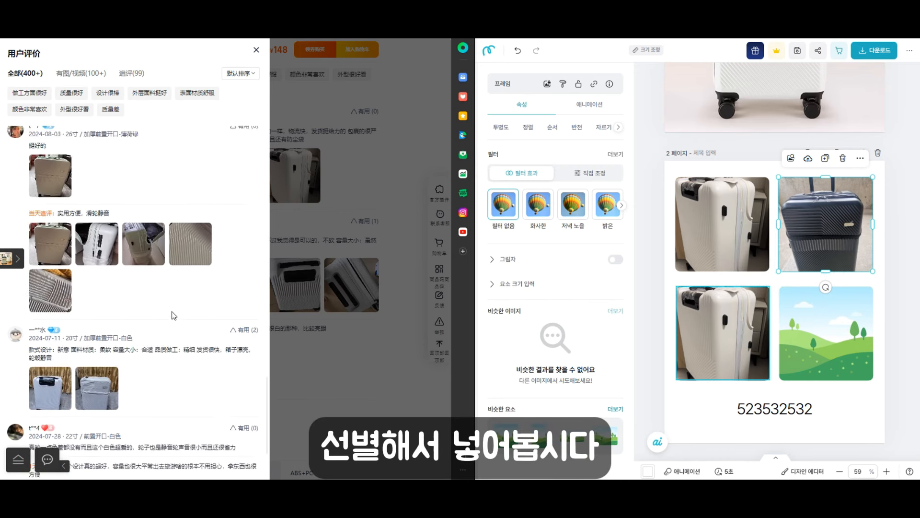
- Place the review photo of the pale suitcase with its raised handle in page 2's lower-left frame and align the frame's left edge with the photo above
scroll(173, 315, "down", 5)
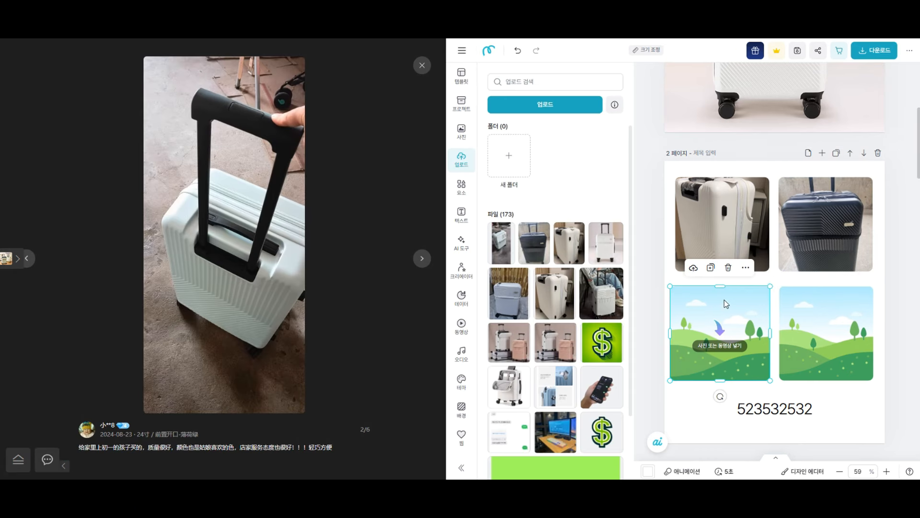
key("ctrl+v")
left_click(775, 408)
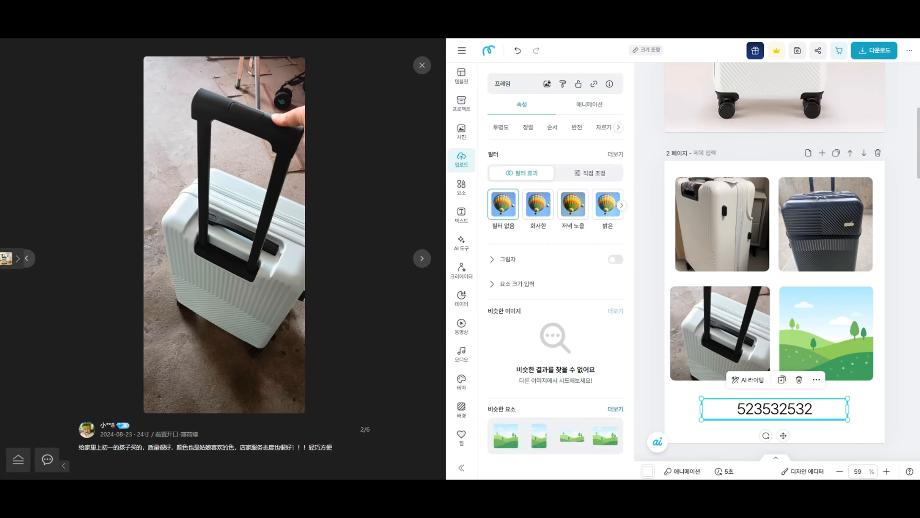
left_click(681, 342)
left_click_drag(670, 332, 676, 332)
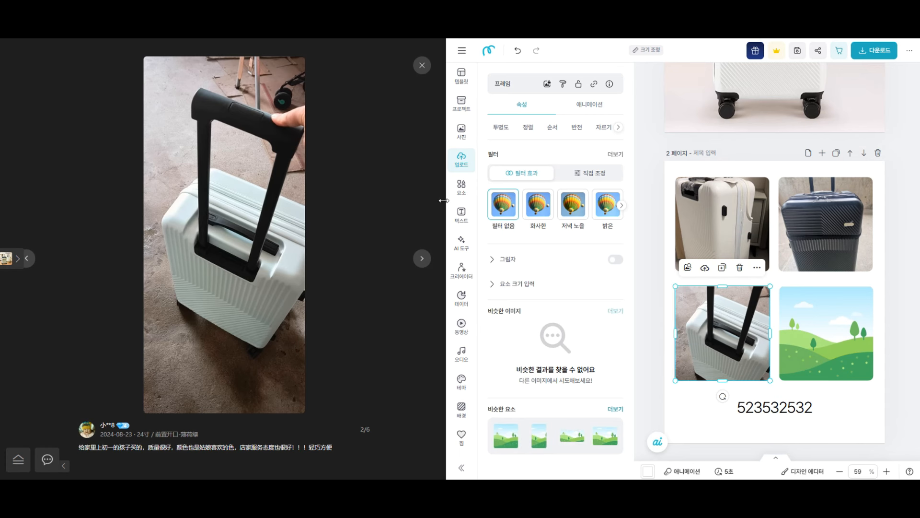
- Copy the review photo of the dark green suitcase with a white bag on top and place it in page 2's lower-right frame
scroll(65, 272, "down", 1)
right_click(307, 253)
left_click(336, 305)
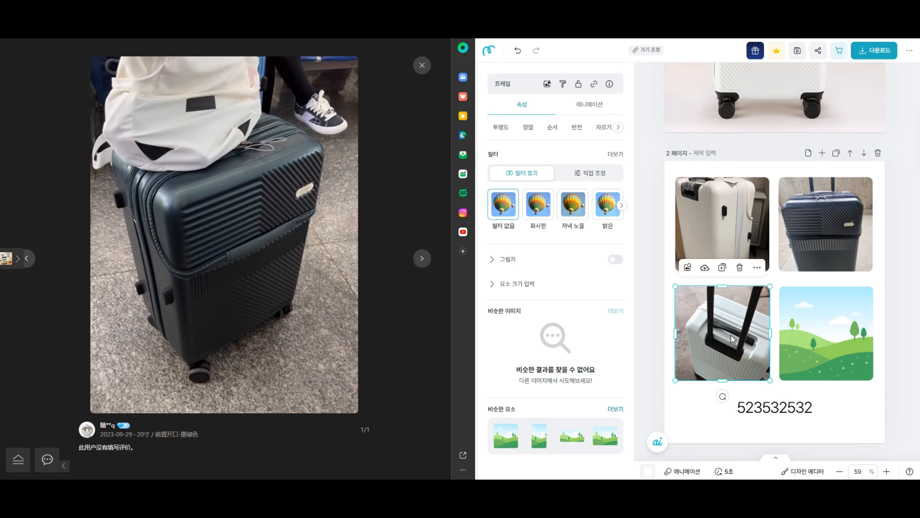
left_click(897, 256)
key("ctrl+v")
left_click_drag(776, 281, 826, 333)
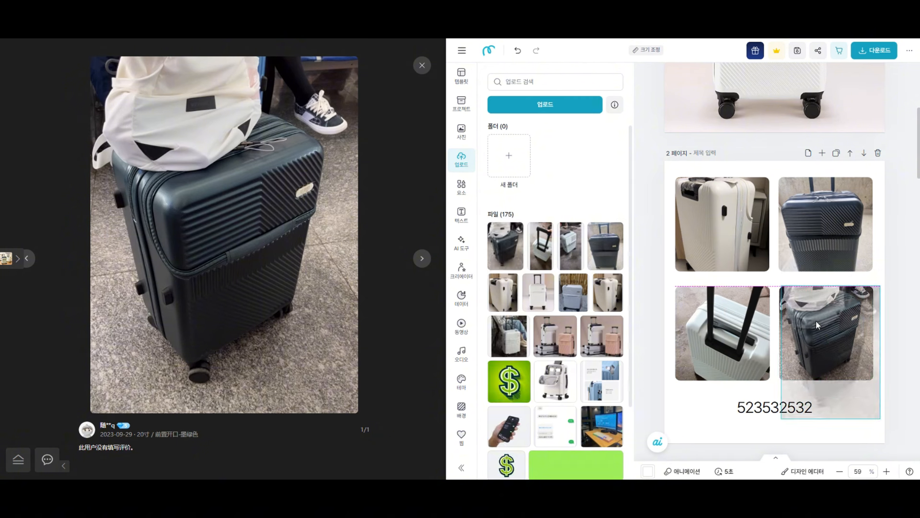
- Replace page 2's placeholder text with "실제 구매자분들이 남겨주신 후기 사진 모음" on two lines and reduce its font size
key("Escape")
scroll(867, 330, "down", 1)
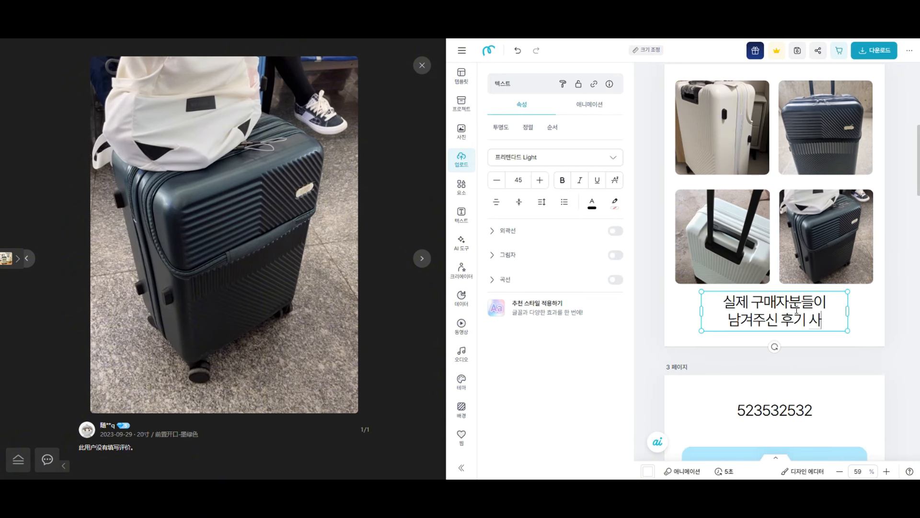
type("진 모으")
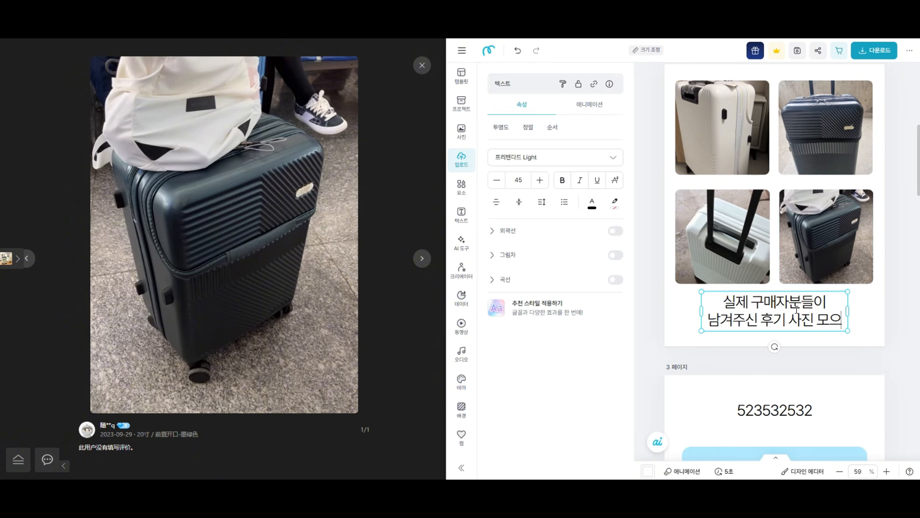
key("Escape")
left_click(524, 181)
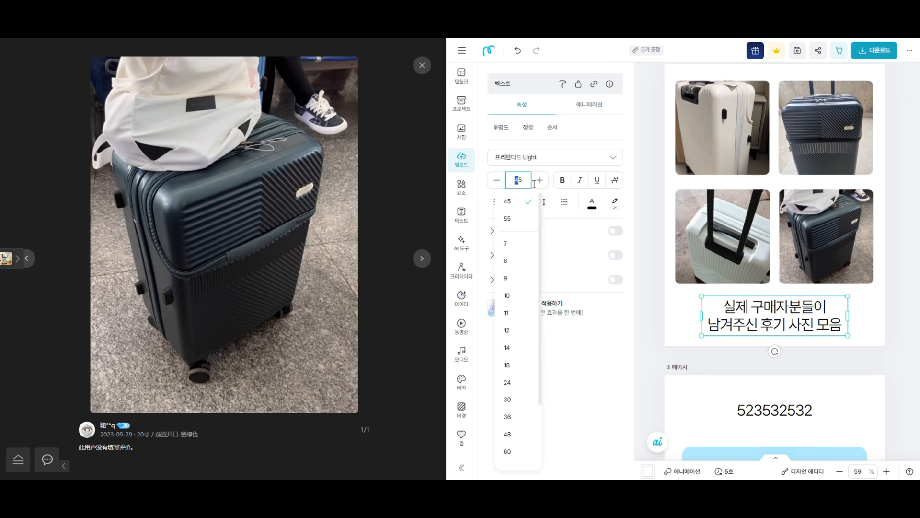
scroll(764, 185, "up", 1)
left_click(765, 185)
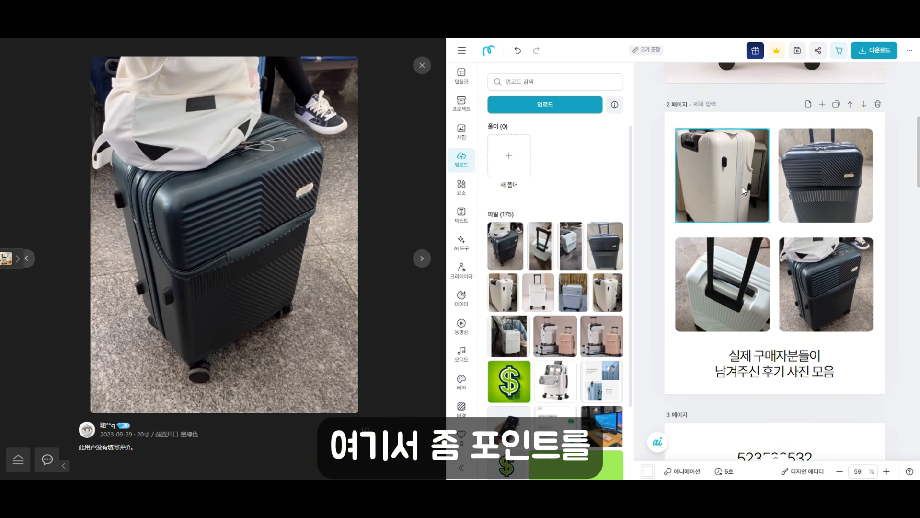
- Select all four review photos on page 2 and turn on their shadow
left_click(742, 187)
left_click(831, 191, "shift")
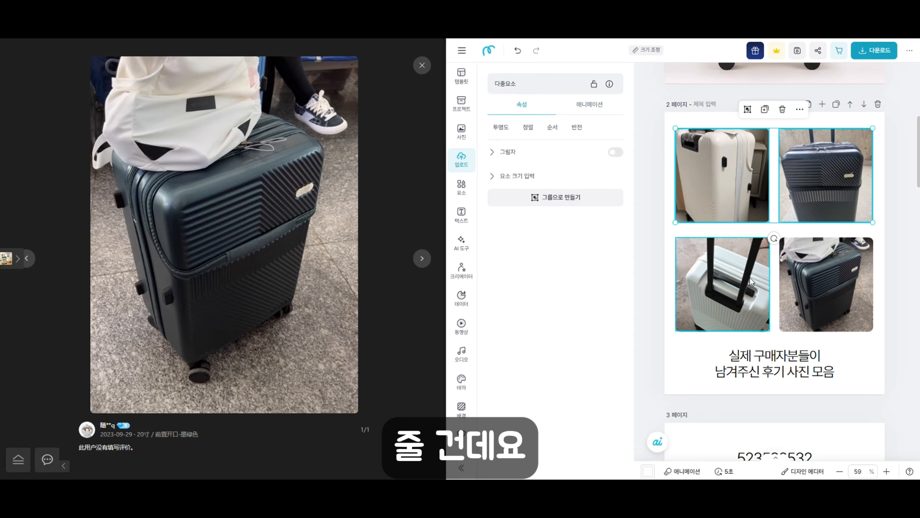
left_click(743, 194)
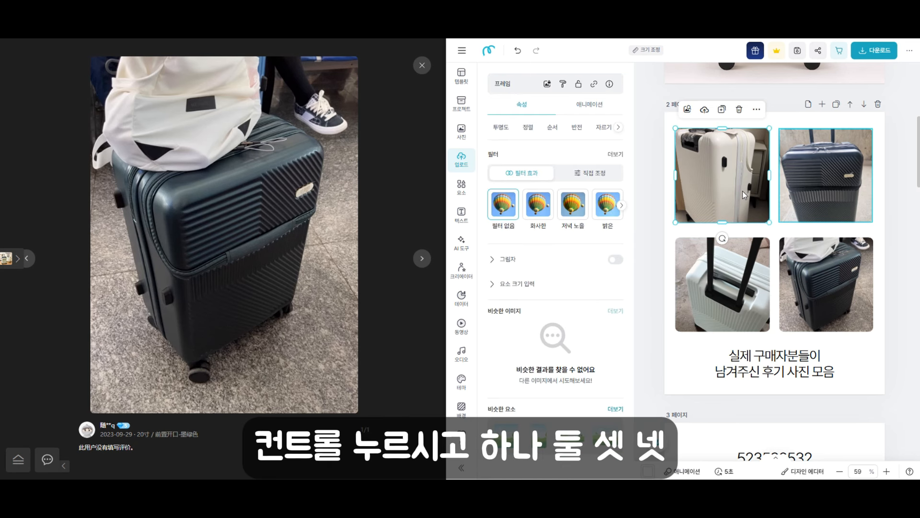
left_click(825, 177, "ctrl")
left_click(722, 283, "ctrl")
left_click(820, 288, "ctrl")
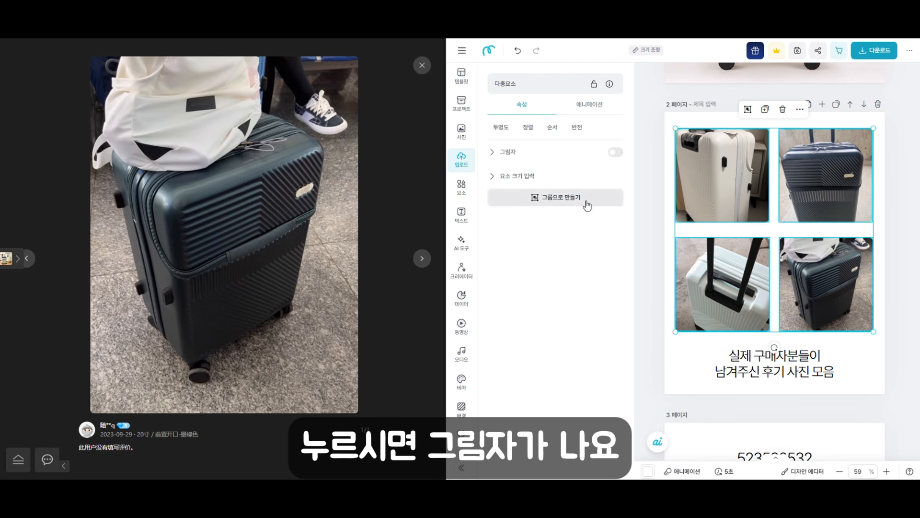
left_click(615, 152)
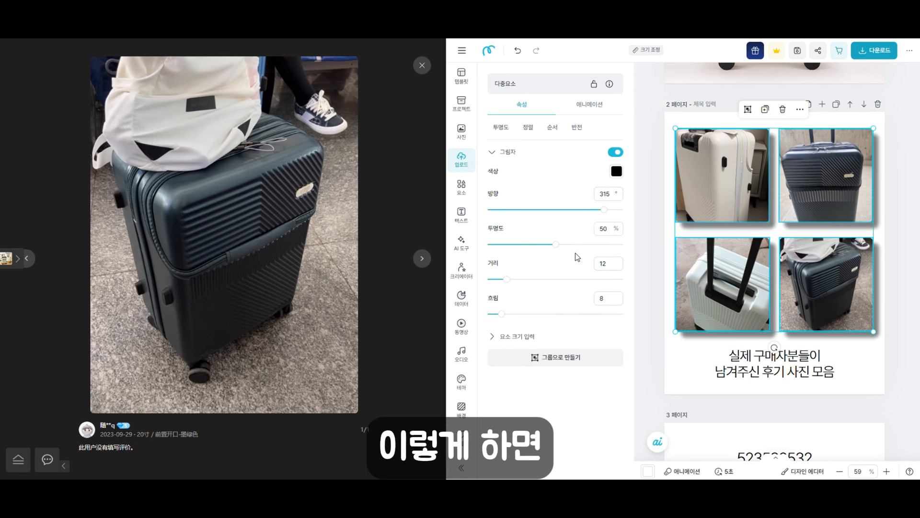
- Set the four photos' shadow distance to 5 and blur to 5
left_click(608, 232)
left_click(614, 264)
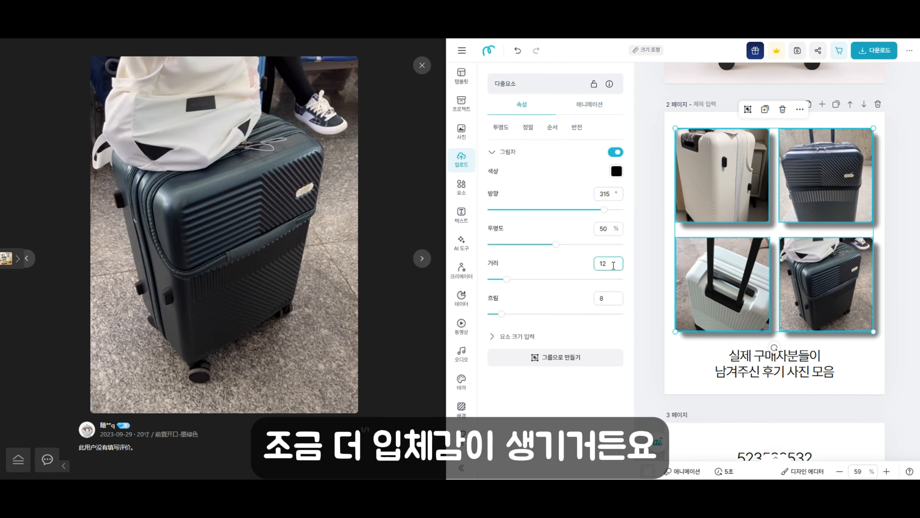
double_click(614, 263)
double_click(605, 298)
type("5")
left_click(634, 345)
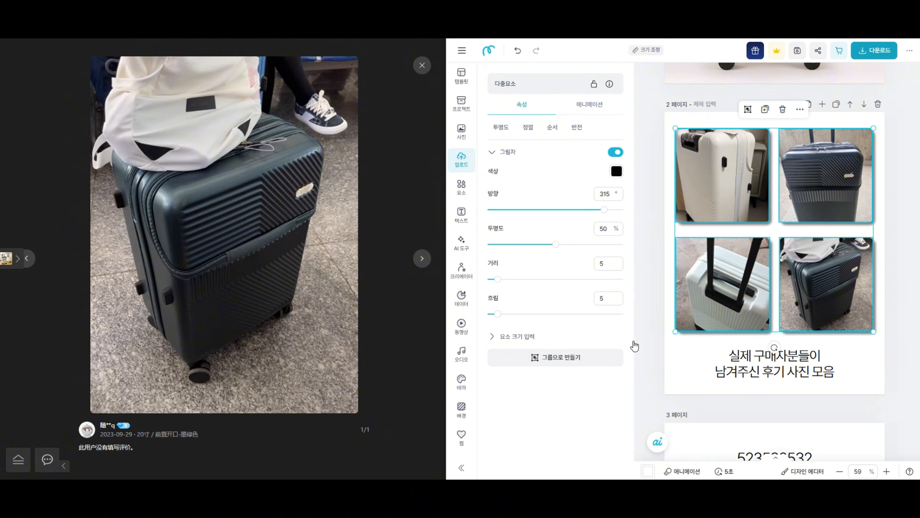
left_click(888, 375)
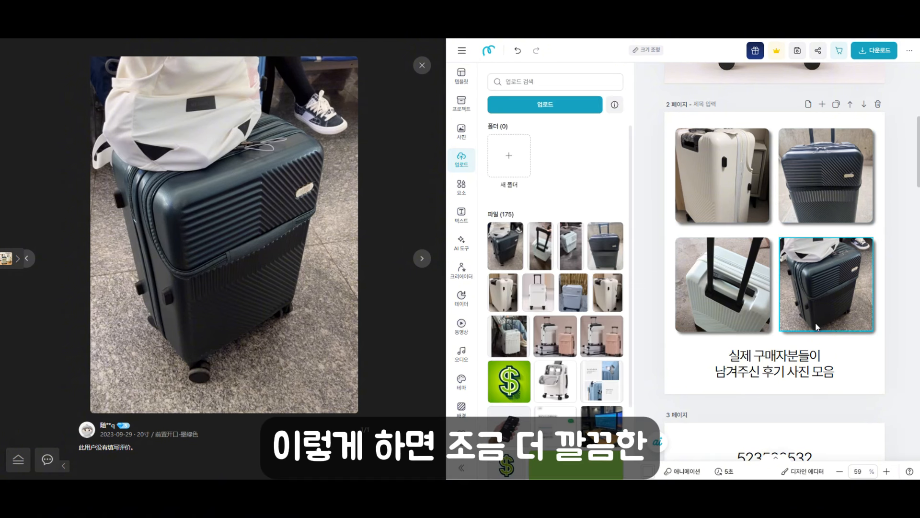
- Go to page 3 of the design, close the supplier's review photo and review list, and find the open-suitcase image in the product details
scroll(872, 335, "down", 4)
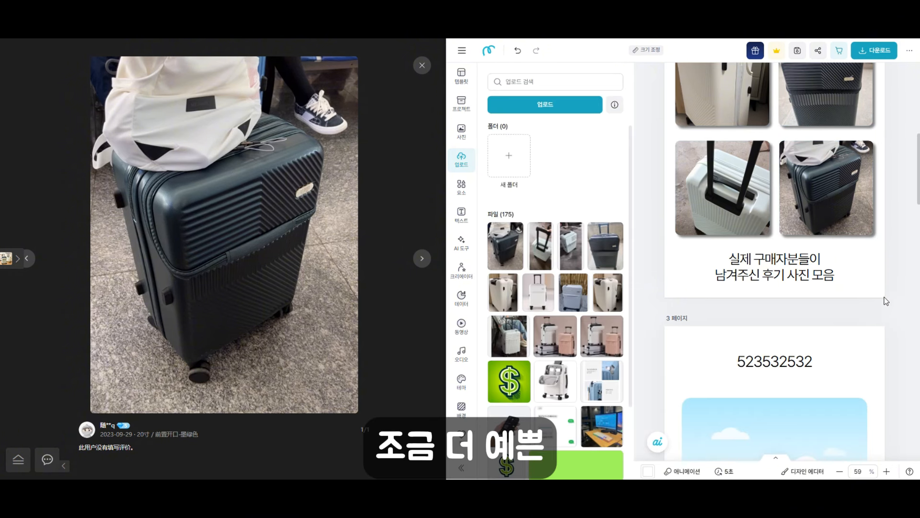
scroll(886, 288, "up", 4)
scroll(886, 289, "down", 4)
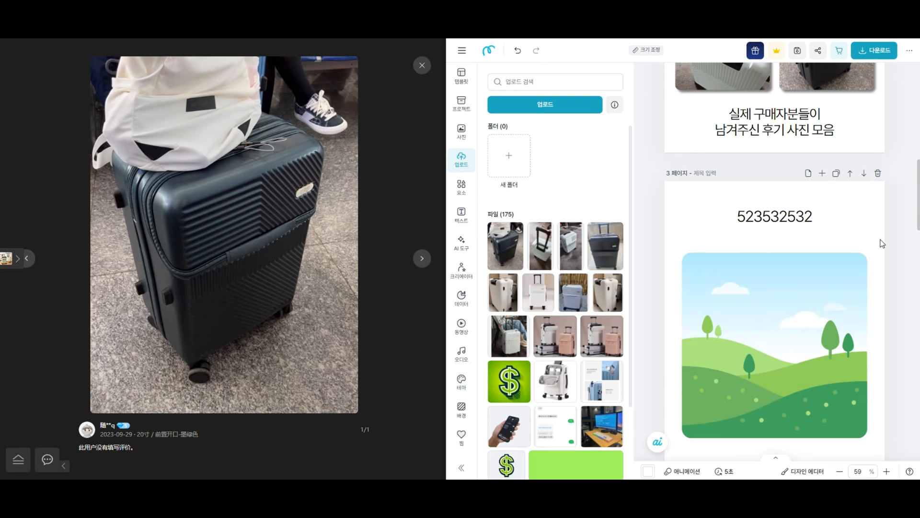
left_click(436, 83)
left_click(346, 350)
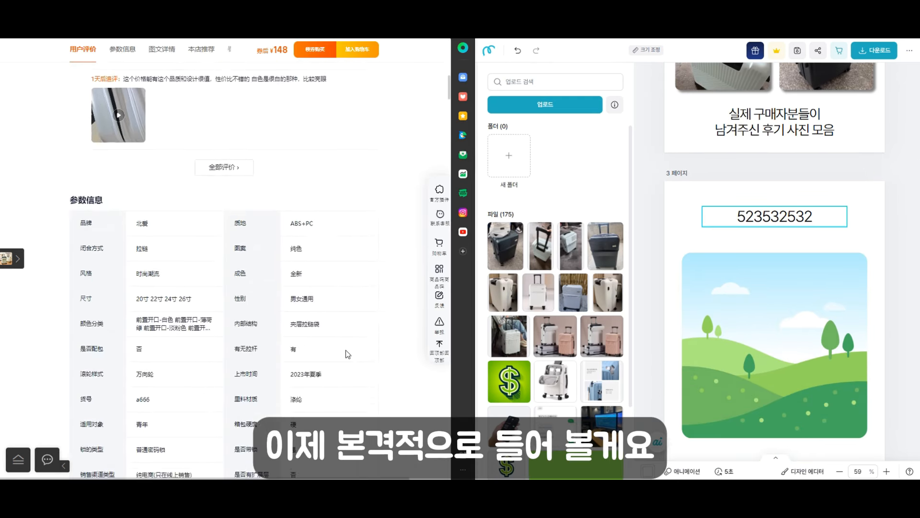
scroll(350, 341, "down", 10)
- Capture the supplier's image of the open-front white suitcase with the Snipping Tool and place it in page 3's photo frame
key("alt+Tab")
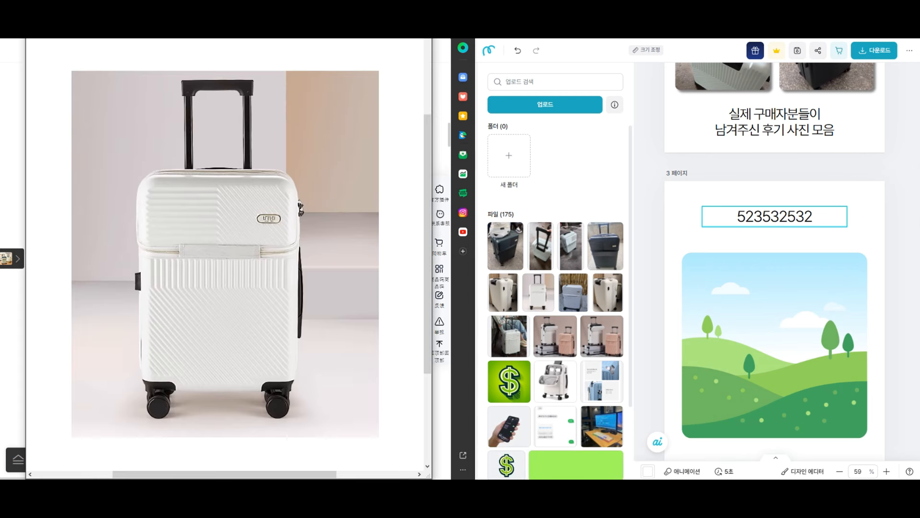
key("ctrl+n")
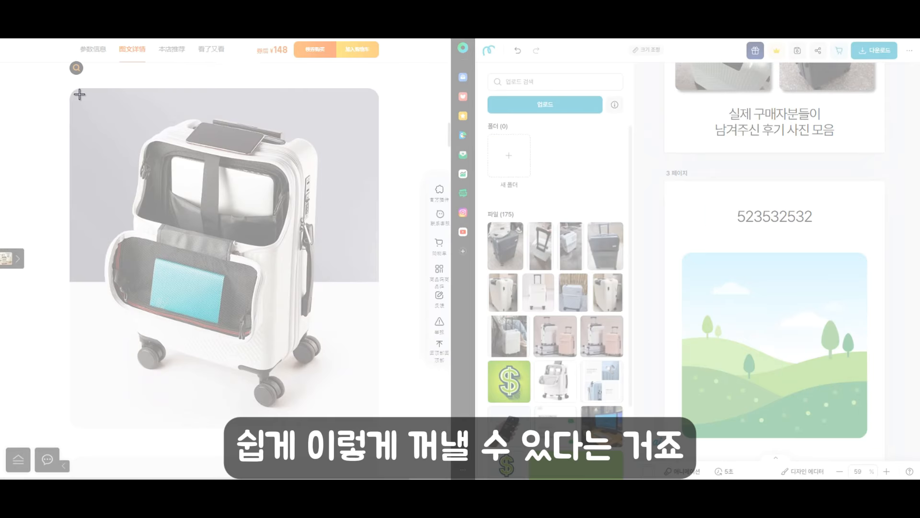
left_click_drag(80, 94, 367, 415)
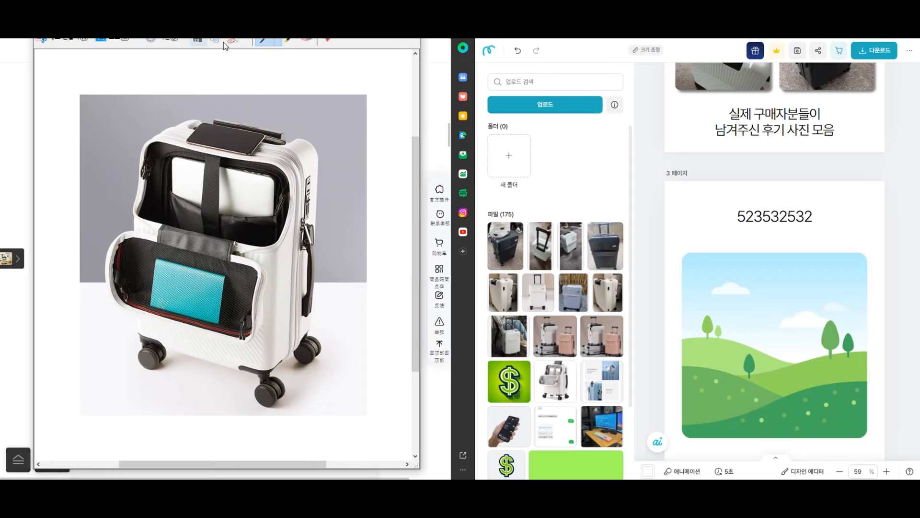
left_click(771, 322)
key("ctrl+v")
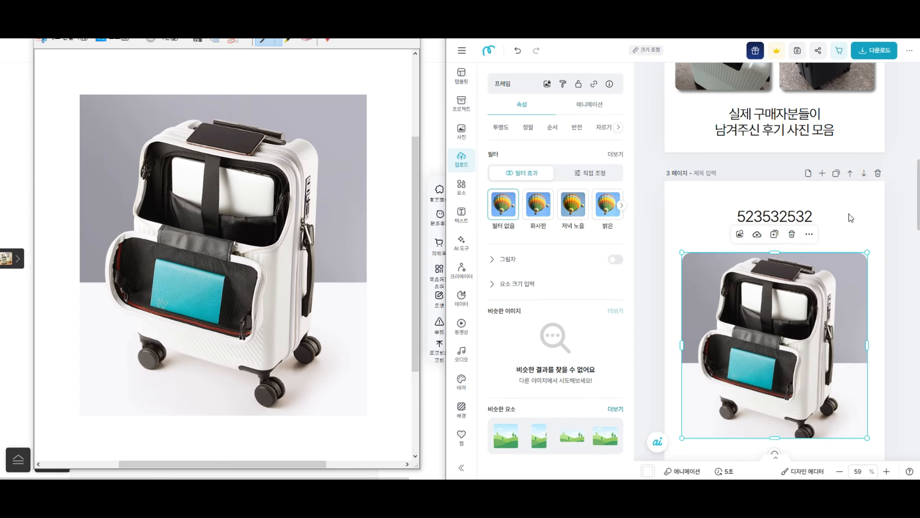
- Set page 3's two-line heading to "언제어디서든 간편하게" in ExtraLight and "상단 별도 수납가능" in Medium
left_click(851, 218)
double_click(805, 218)
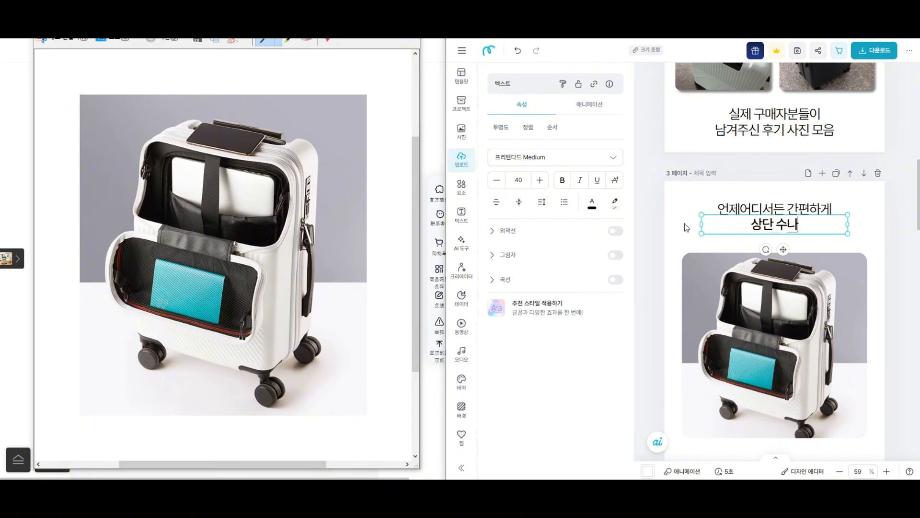
type("능")
key("Escape")
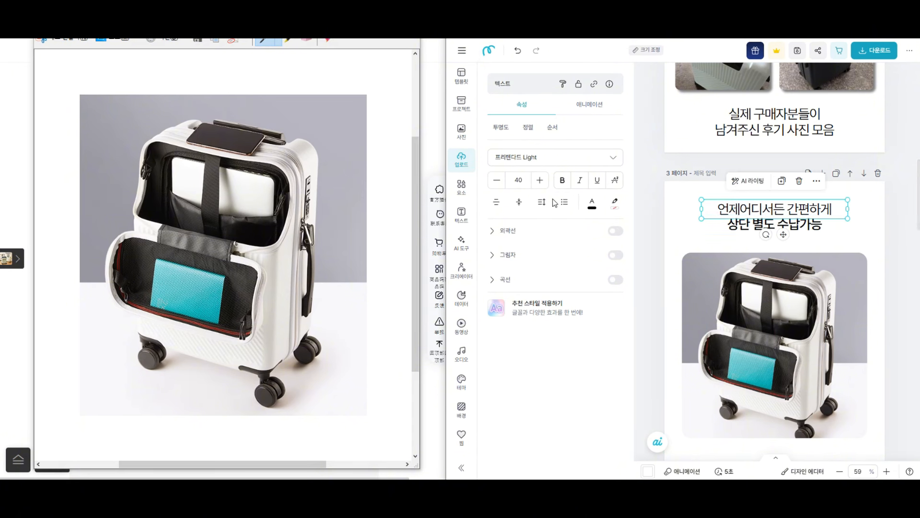
left_click(551, 157)
left_click(538, 328)
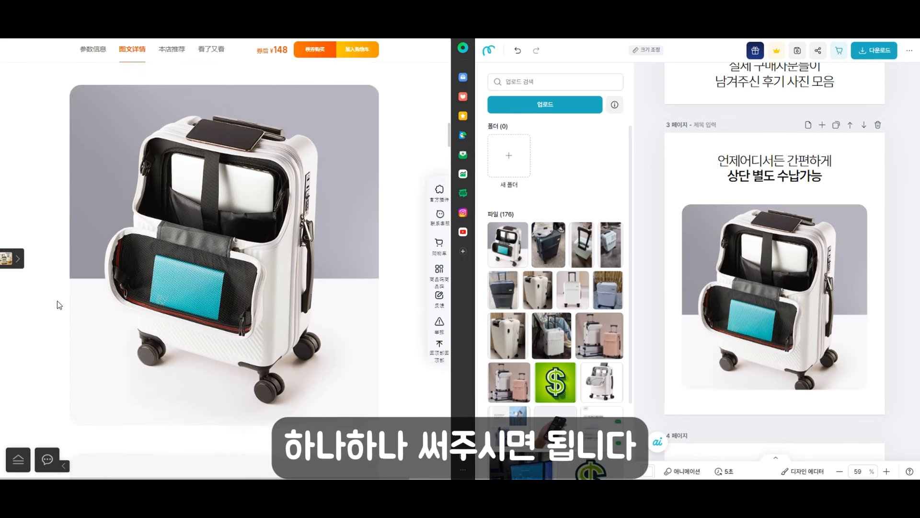
- Translate the supplier's next open-pocket suitcase image into Korean and place its captured photo in the frame of page 4, a duplicate of page 3
scroll(59, 305, "down", 5)
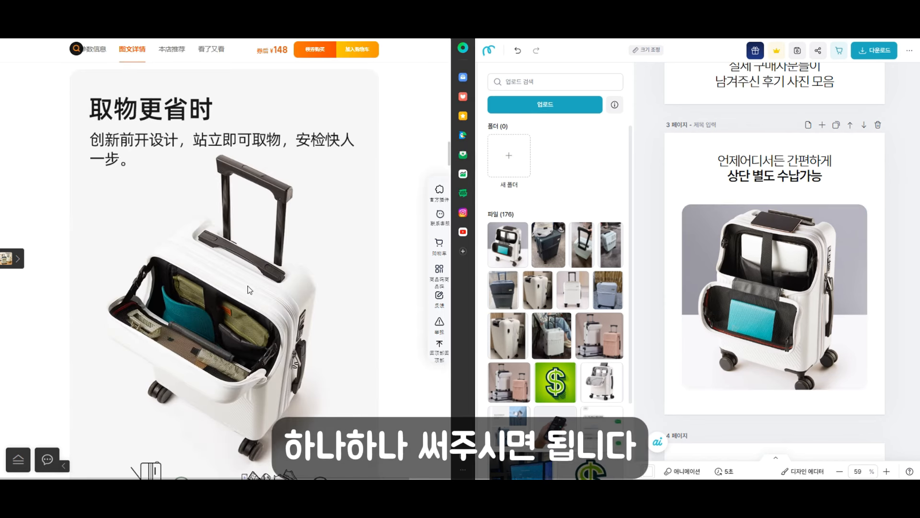
right_click(318, 261)
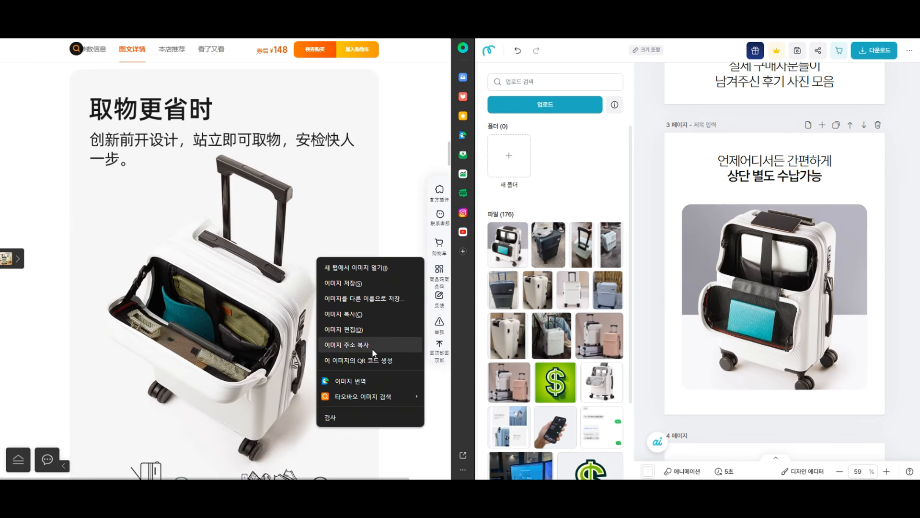
left_click(378, 382)
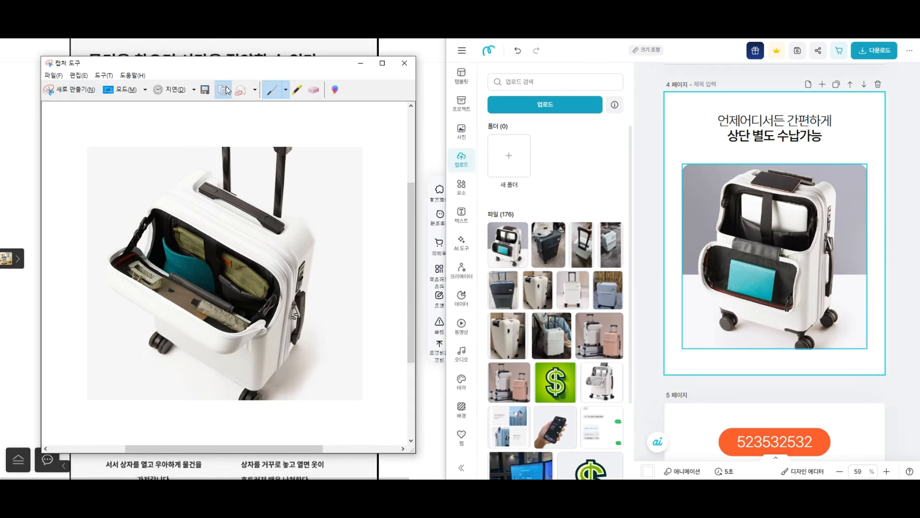
left_click(692, 263)
key("ctrl+v")
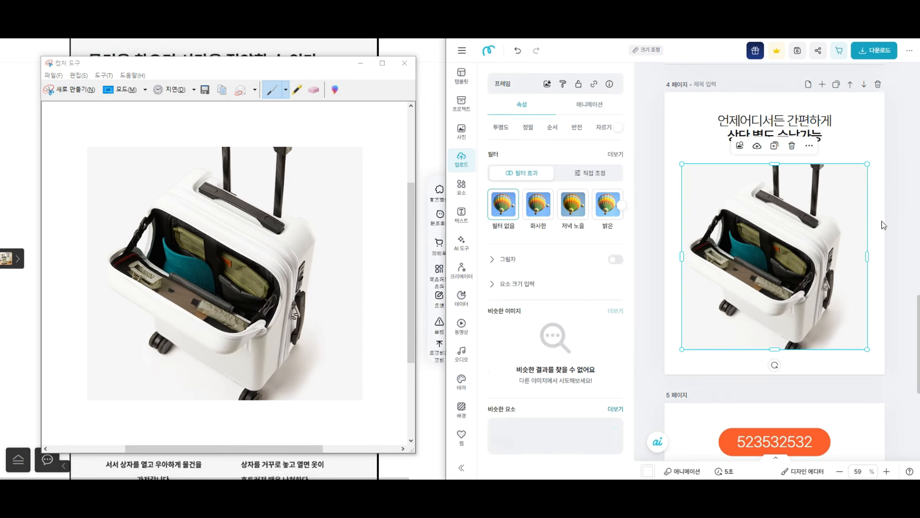
- Change page 4's two heading lines to "캐리어를 전부열지않고" and "이제는 편안하게 꺼내세요"
left_click(884, 129)
double_click(820, 120)
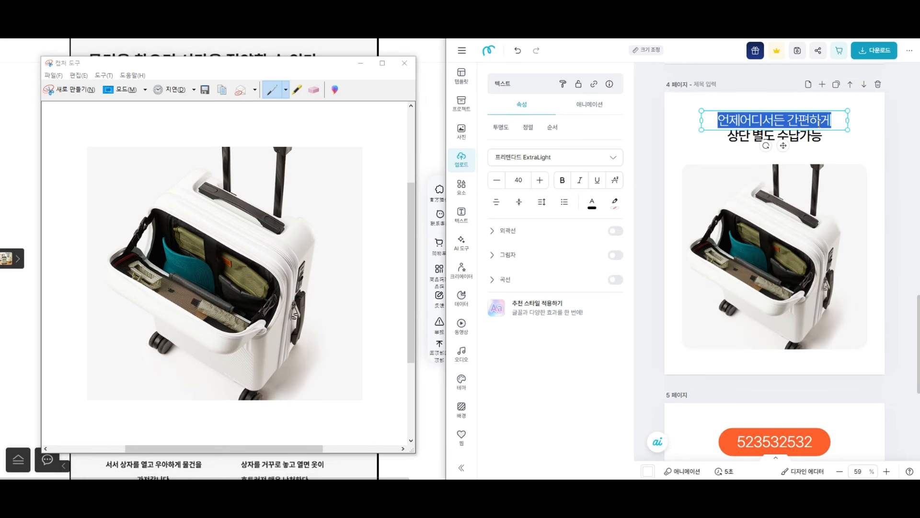
type("캐리어를 전부열지않고")
double_click(817, 139)
type("편하")
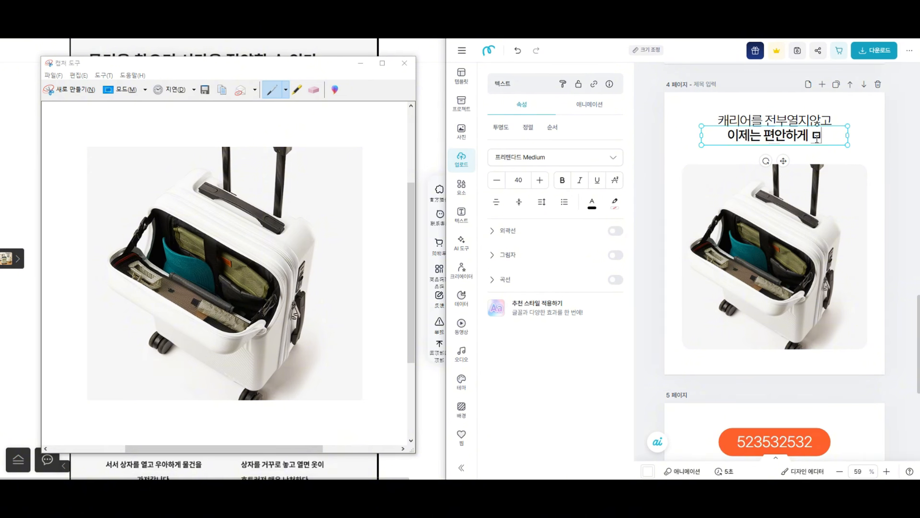
key("BackSpace")
type("꺼내세요")
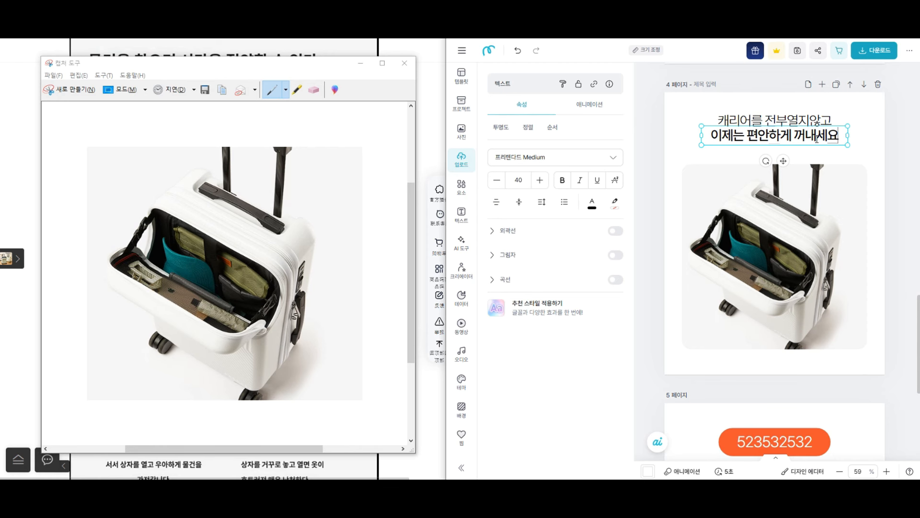
left_click(861, 146)
- Capture the supplier's photo of the hand-carried white suitcase with the Snipping Tool and place it in page 5's photo frame
left_click(72, 89)
left_click_drag(99, 140, 343, 421)
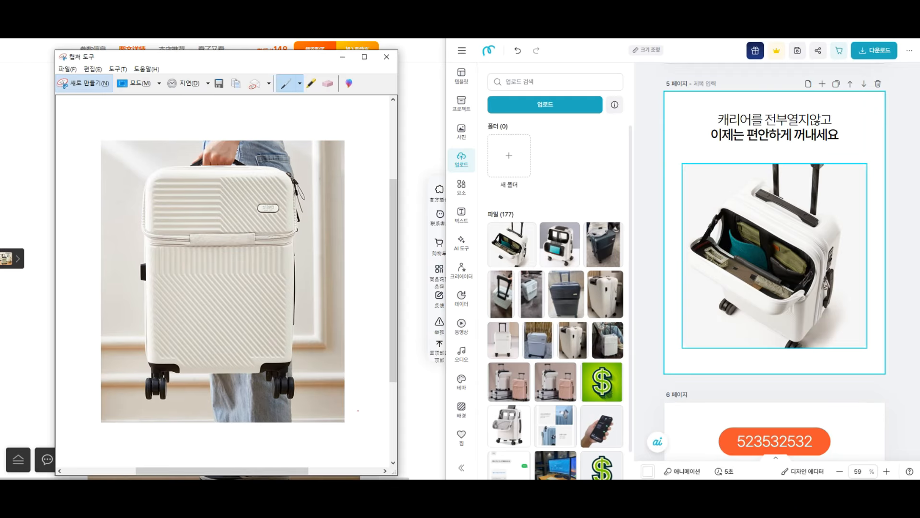
left_click(717, 319)
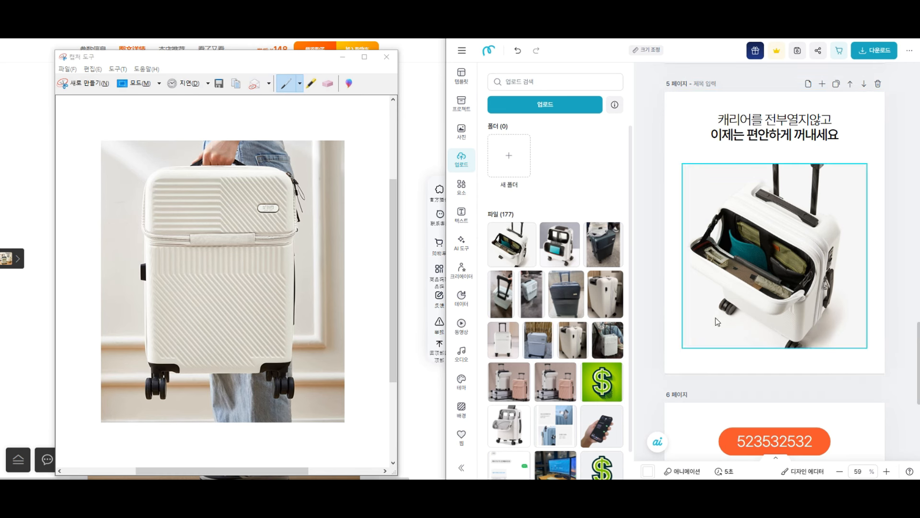
key("ctrl+v")
left_click(859, 161)
- Change page 5's two heading lines to "편안하게 휴대하세요" above "가벼운 무게"
left_click(804, 133)
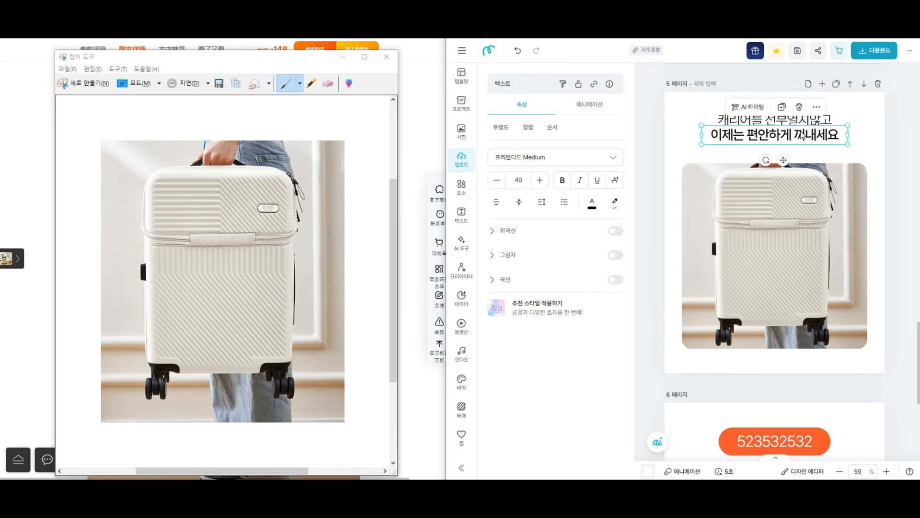
double_click(804, 133)
type("ㄱ")
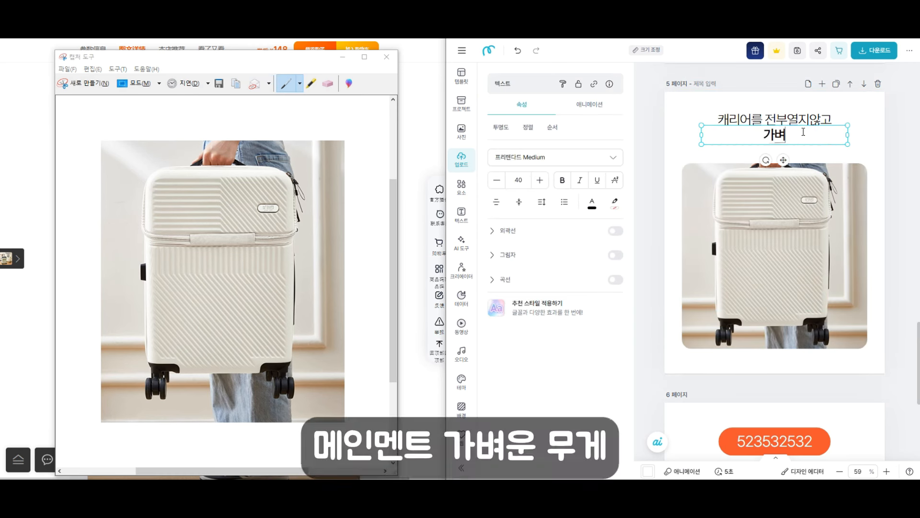
type("벼운 무게")
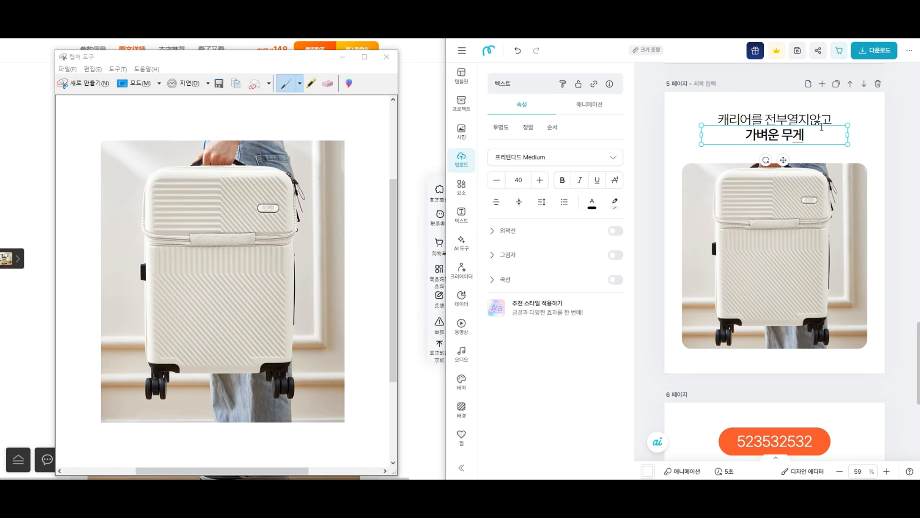
left_click(818, 119)
double_click(818, 119)
type("펴")
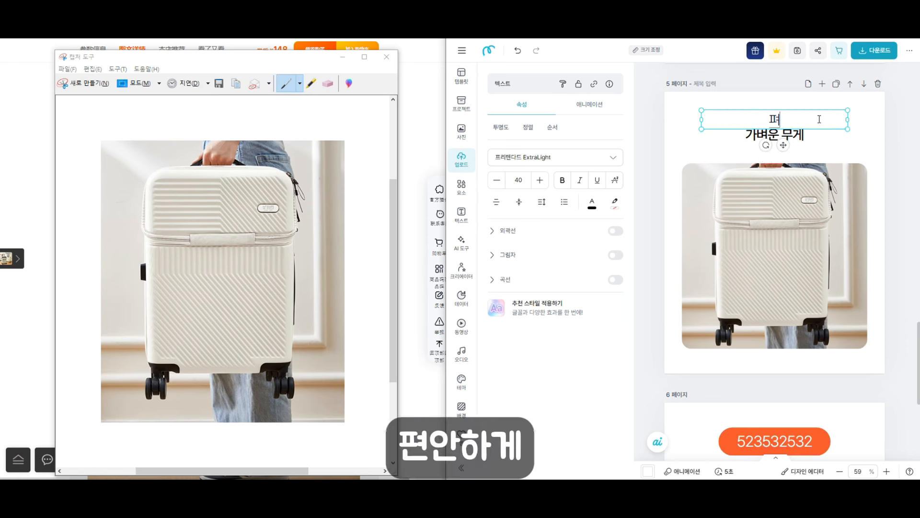
type("ㄴ안하게")
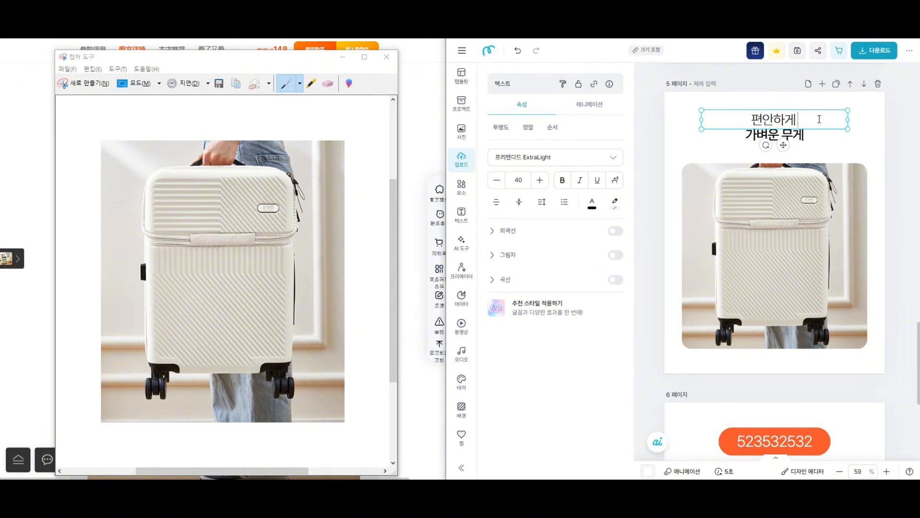
type(" 휴대하세요")
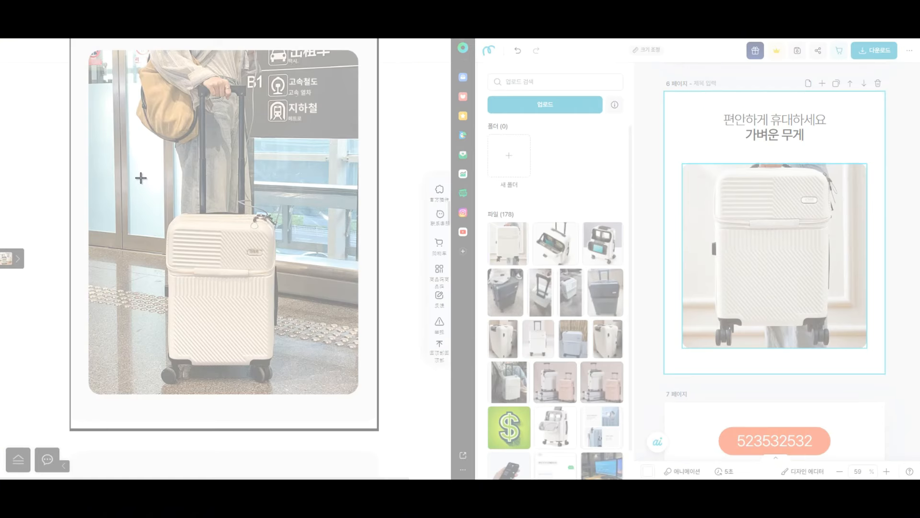
- Try a narrow capture of the supplier's station suitcase photo in page 6's photo frame
left_click_drag(139, 179, 312, 391)
left_click(729, 220)
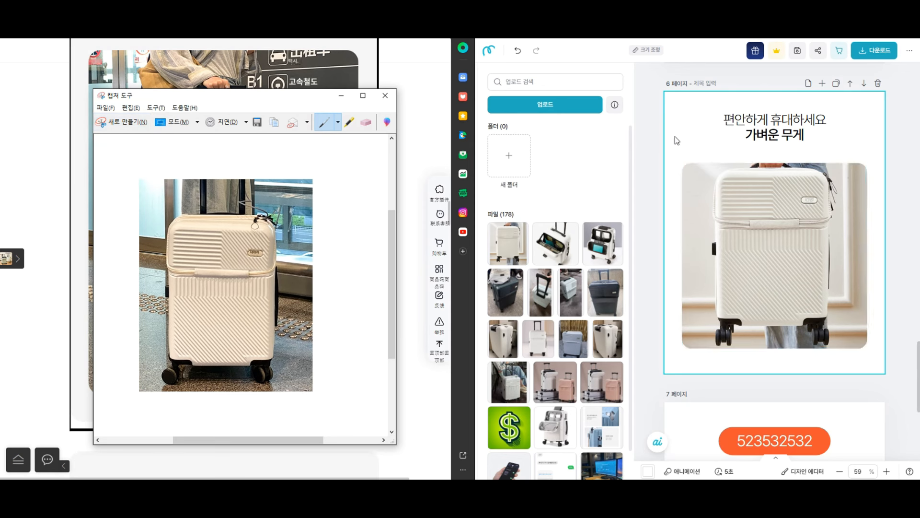
key("ctrl+v")
left_click(862, 140)
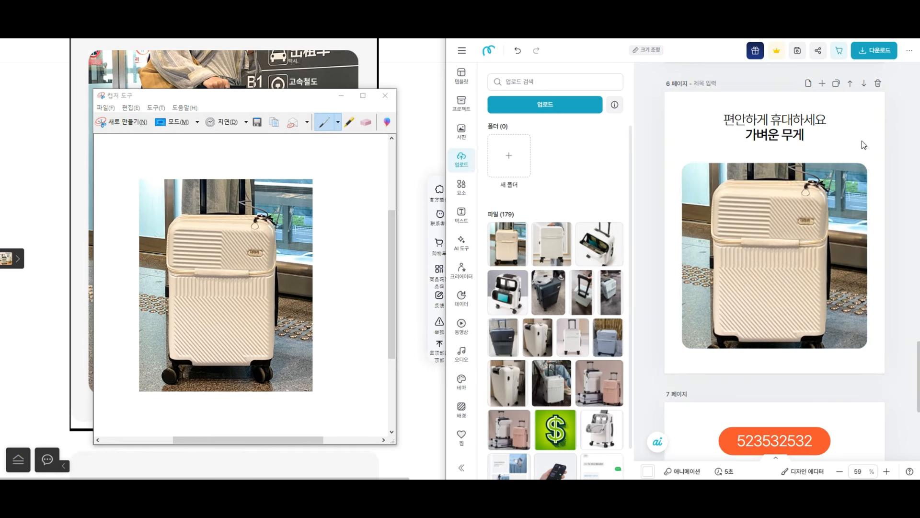
left_click(768, 223)
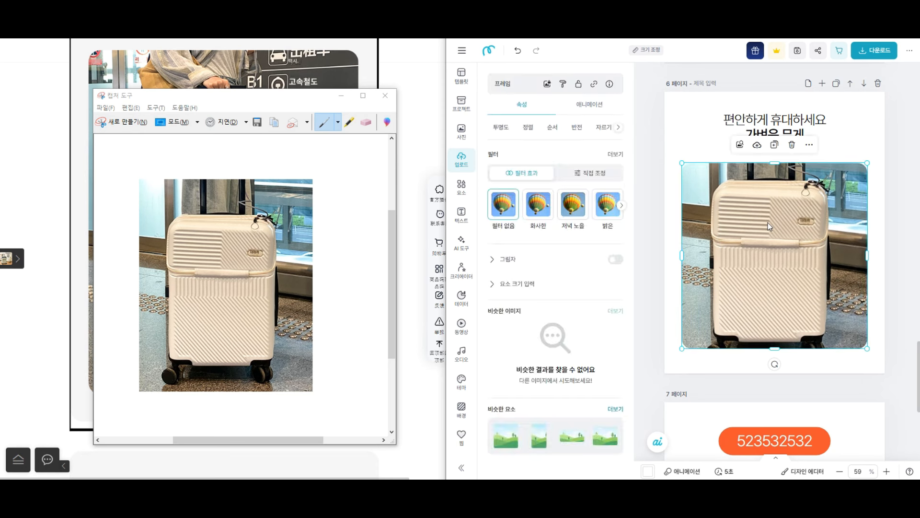
key("Delete")
- Capture a wider crop of the supplier's station suitcase photo and place it in page 6's empty photo frame
left_click(122, 121)
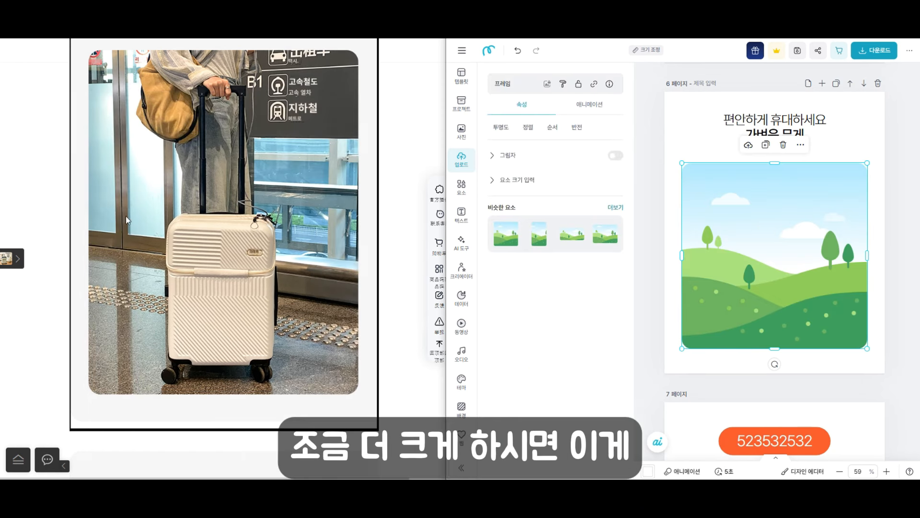
left_click_drag(94, 187, 352, 391)
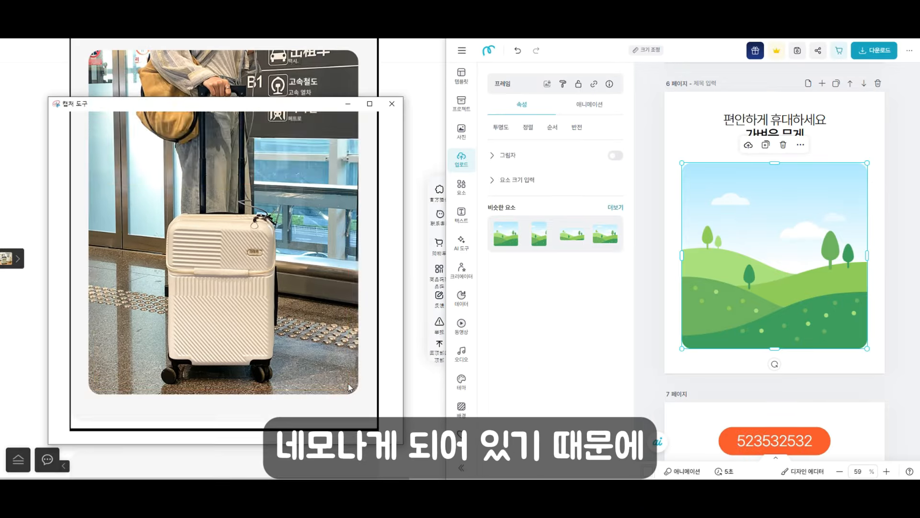
left_click(229, 130)
left_click(694, 264)
key("ctrl+v")
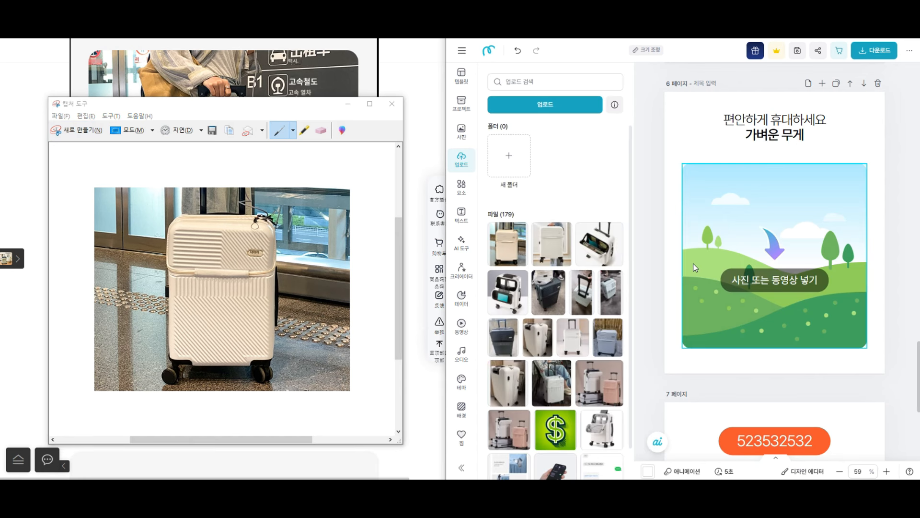
- Change page 6's two heading lines to "부드러운 바퀴로" above "힘들지 않은 이동"
double_click(814, 119)
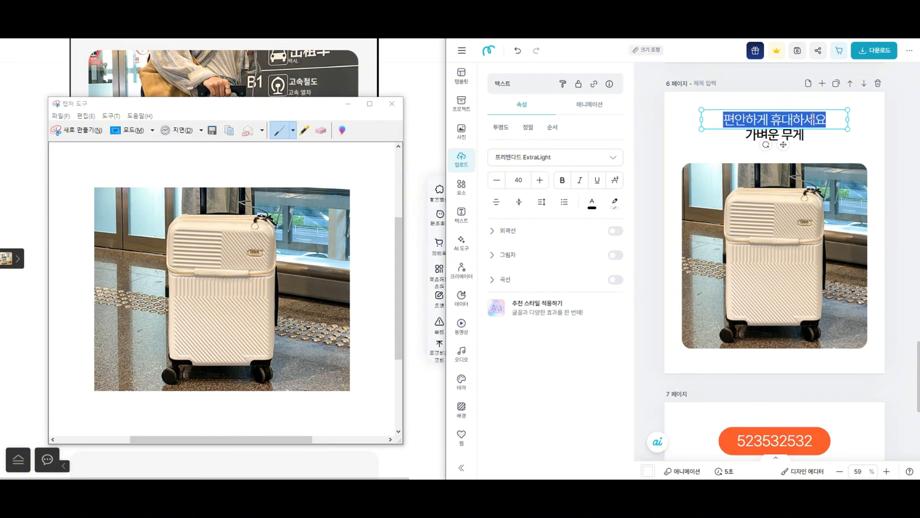
type("부드러운 바퀴로")
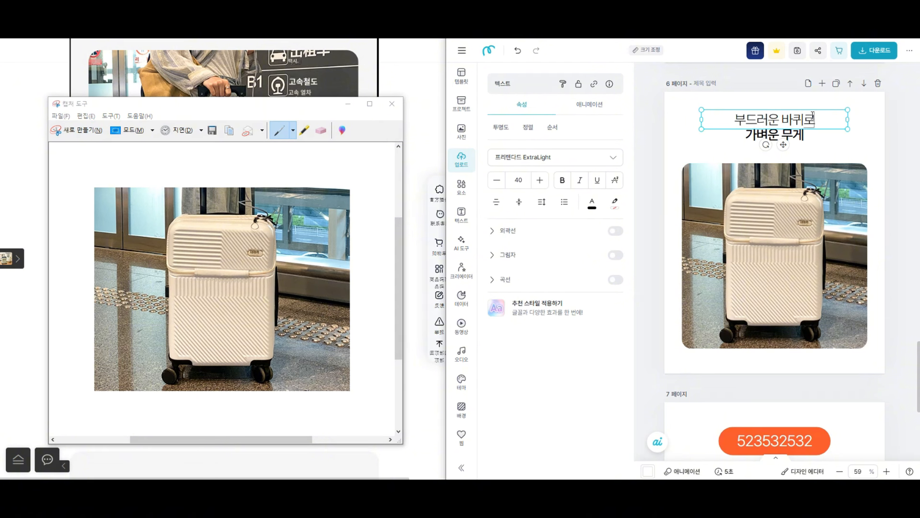
double_click(806, 133)
type("히")
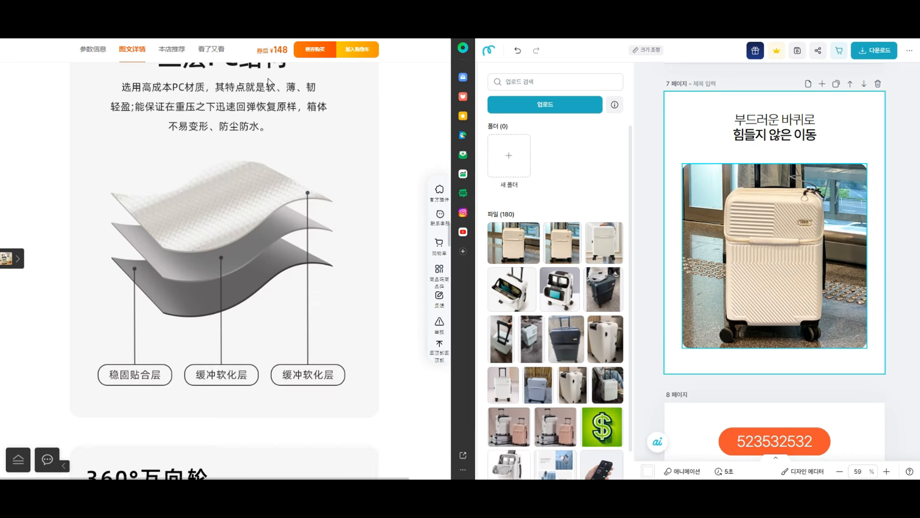
- Save the supplier's three-layer PC structure image and open Pixelcut's Magic Eraser for cleaning it up
right_click(272, 174)
left_click(346, 295)
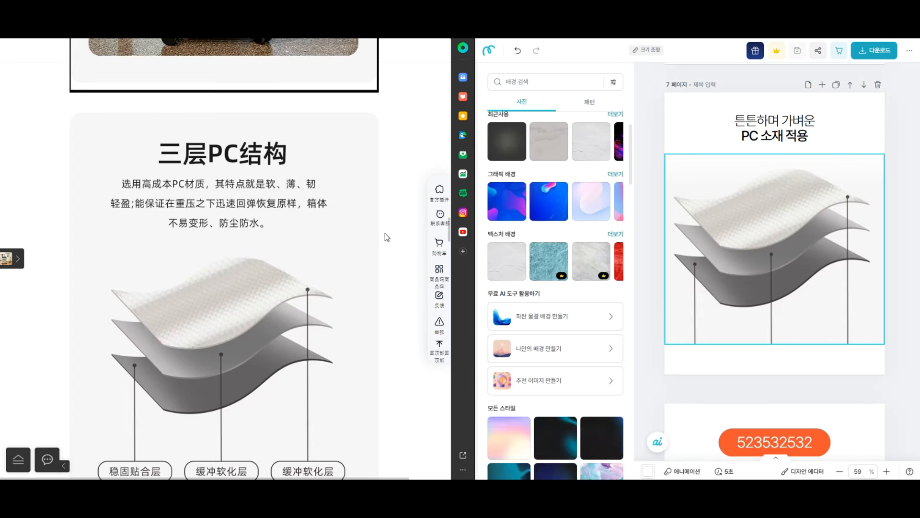
scroll(241, 224, "down", 1)
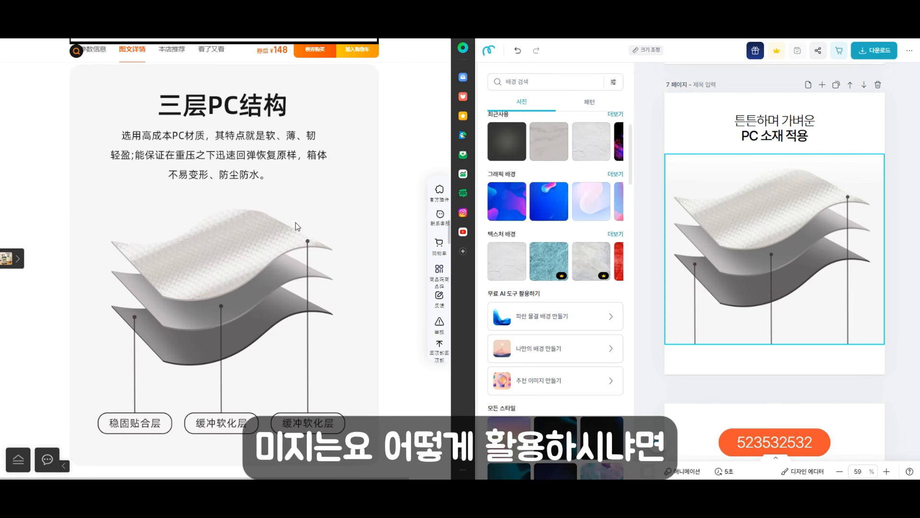
right_click(287, 207)
left_click(312, 263)
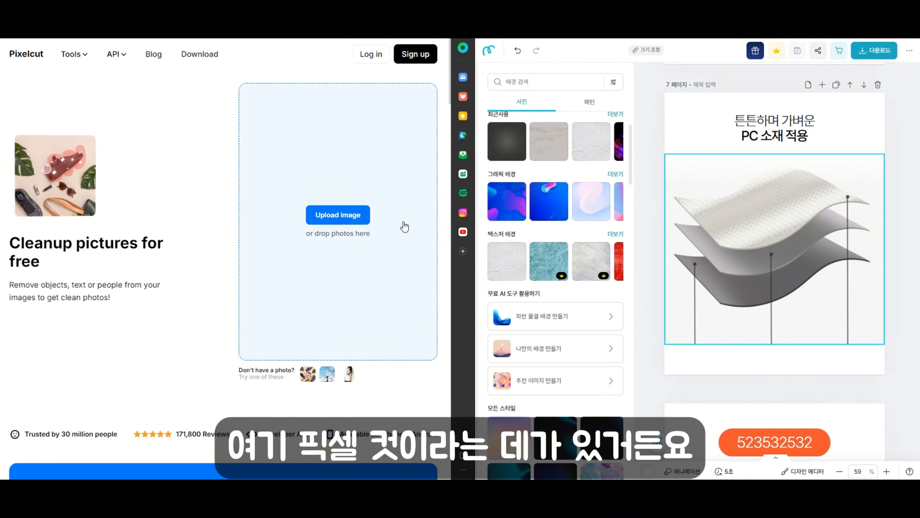
left_click(67, 54)
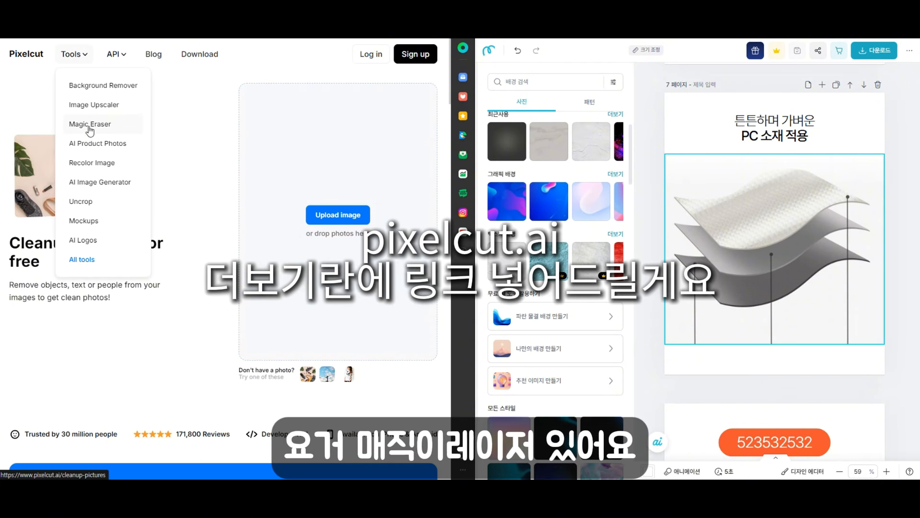
left_click(90, 124)
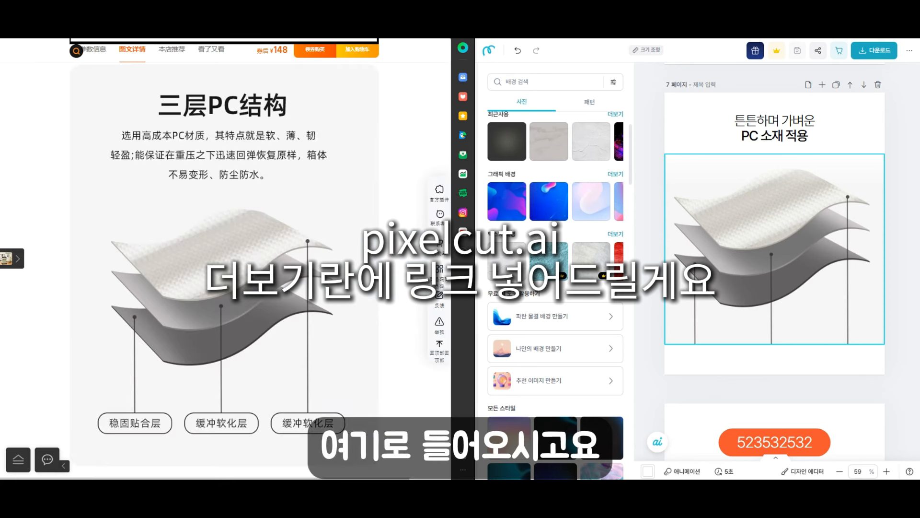
right_click(260, 254)
left_click(352, 283)
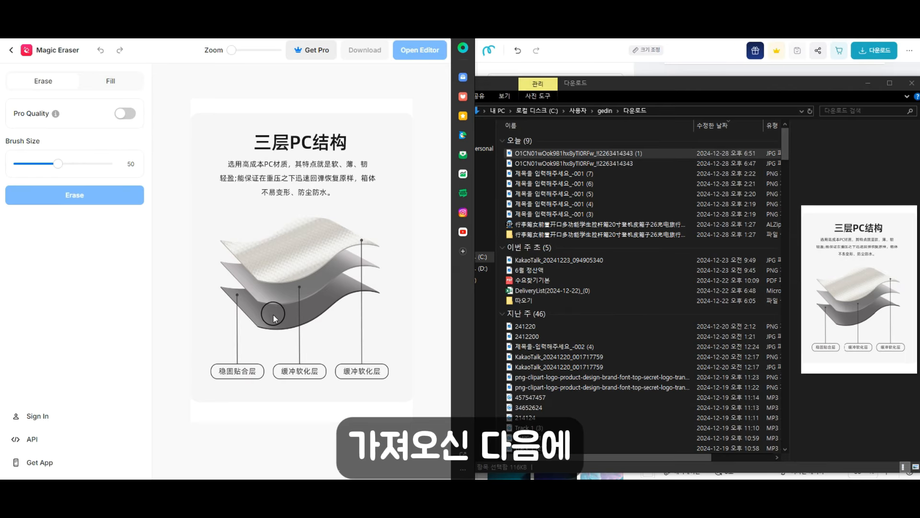
- Erase the three vertical leader lines from the layer graphic in Magic Eraser using a brush size of 27
left_click_drag(45, 167, 35, 165)
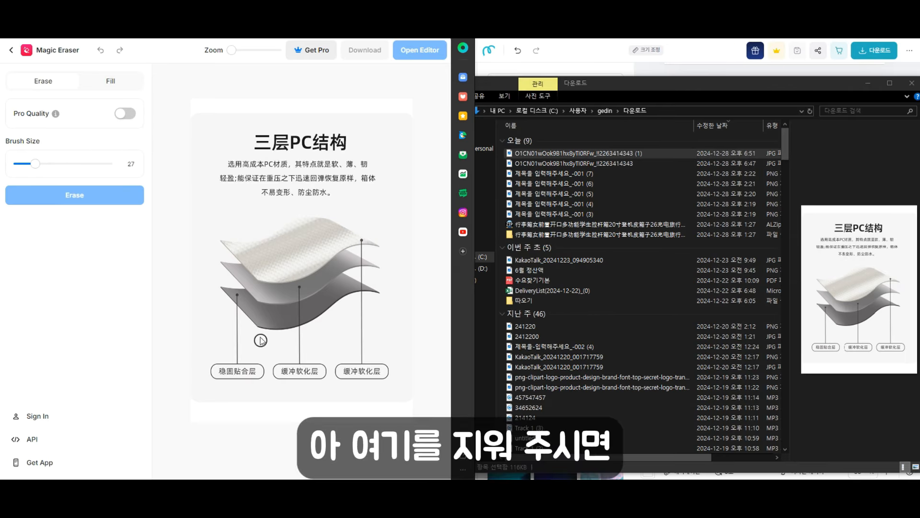
left_click_drag(234, 295, 235, 361)
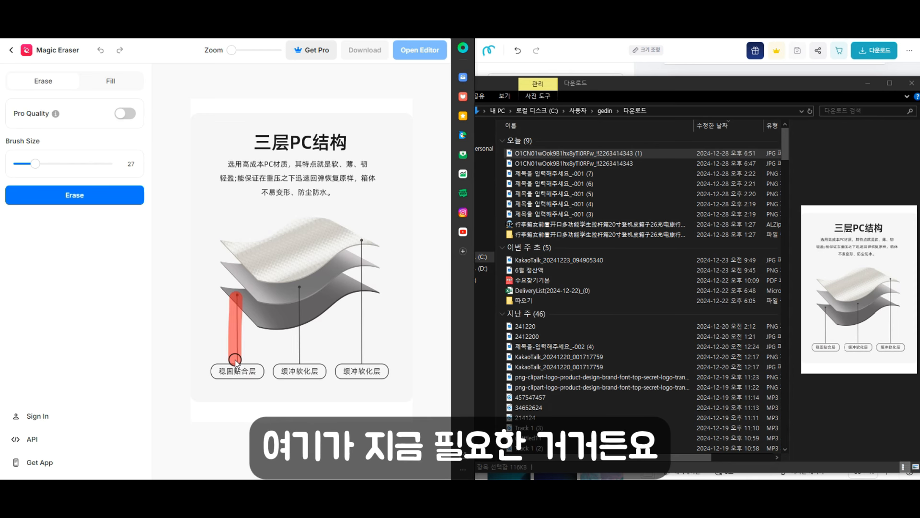
left_click_drag(298, 294, 298, 323)
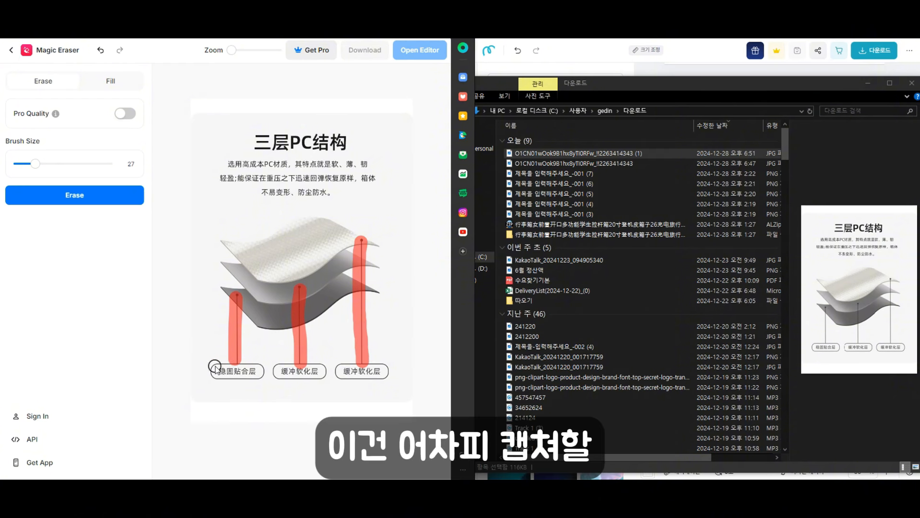
left_click(90, 196)
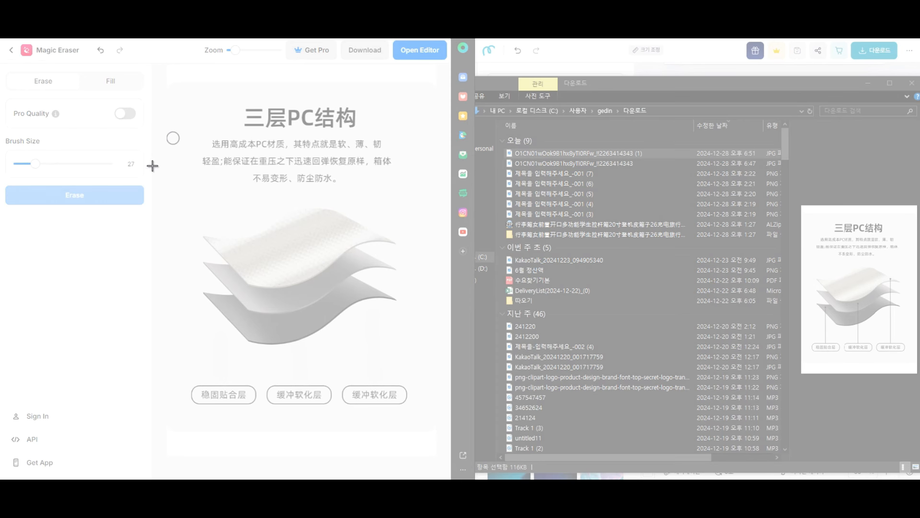
- Capture the cleaned three-layer graphic with the Snipping Tool and copy it onto page 7 in MiriCanvas
left_click_drag(178, 195, 408, 373)
left_click_drag(421, 378, 421, 377)
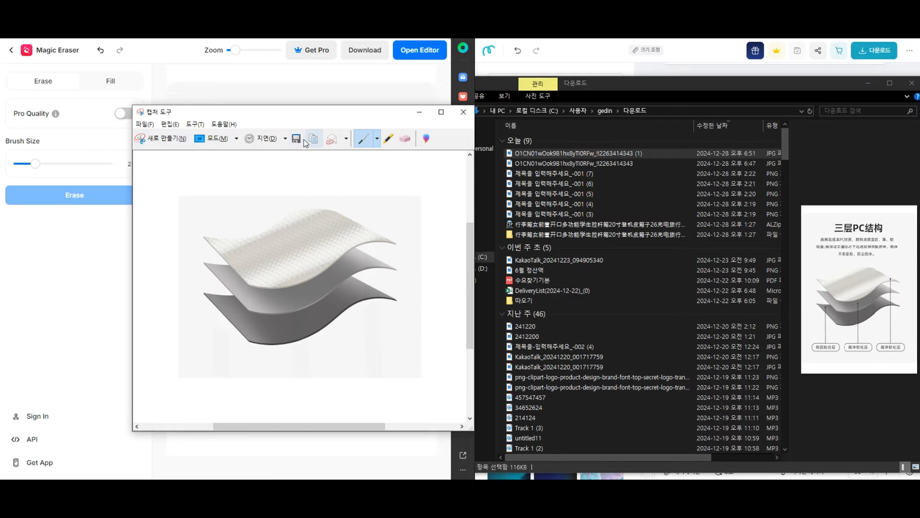
left_click(313, 139)
scroll(892, 319, "down", 3)
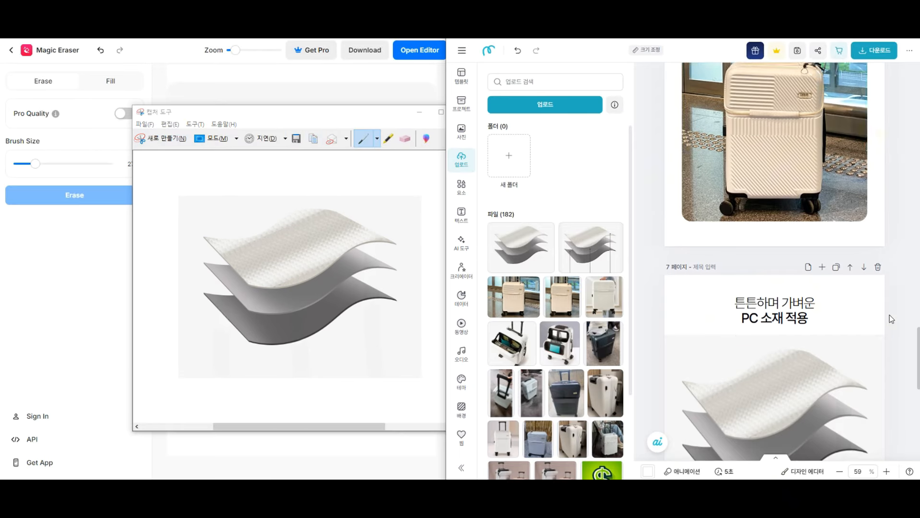
- Remove the full-width layer graphic from page 7 and restore the rounded suitcase photo frame
left_click(815, 393)
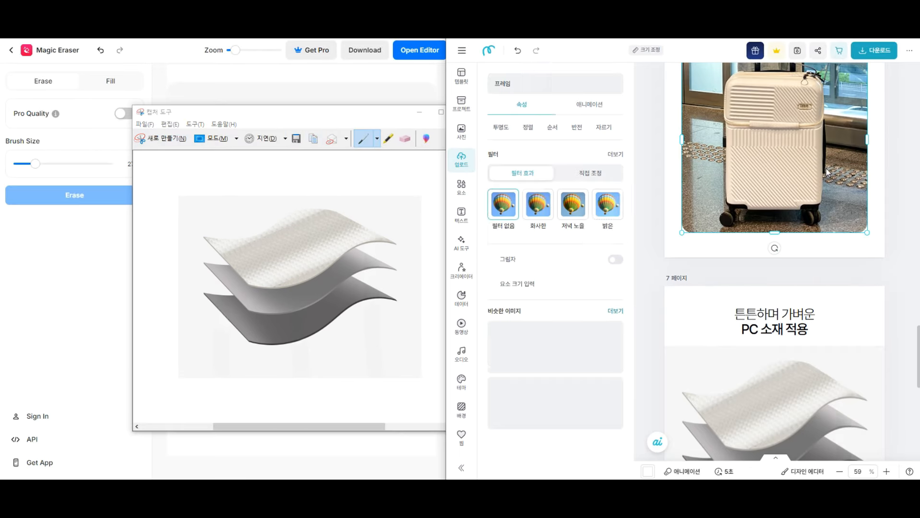
scroll(836, 303, "down", 3)
key("Delete")
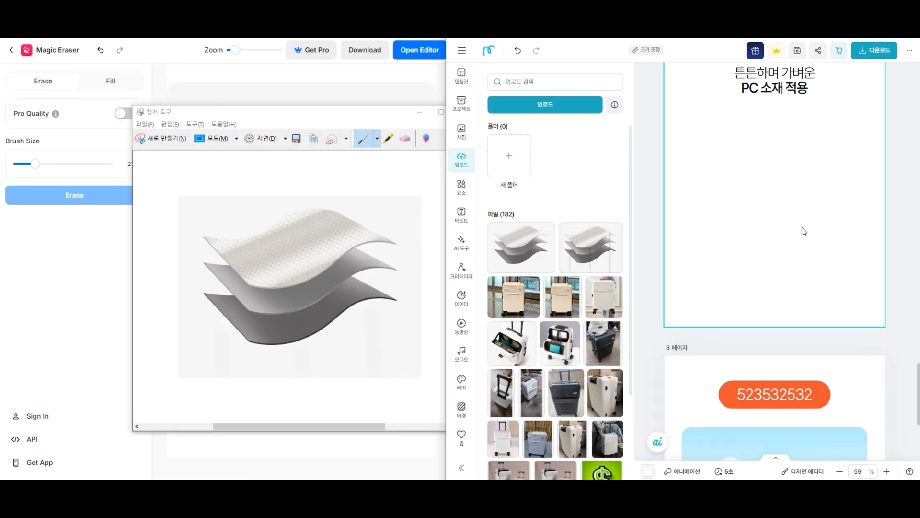
key("ctrl+z")
- Copy the captured line-free layer graphic again and place it in page 7's rounded photo frame
left_click(316, 139)
left_click(820, 300)
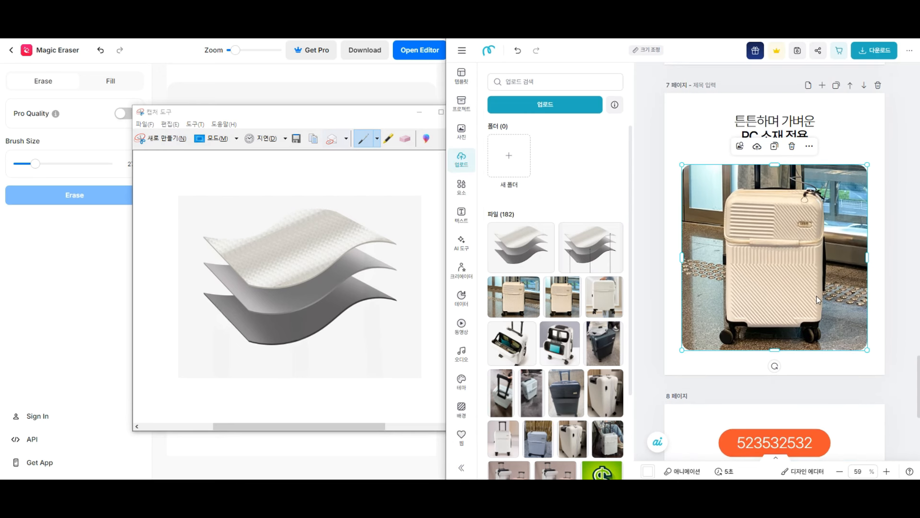
key("ctrl+v")
left_click(904, 269)
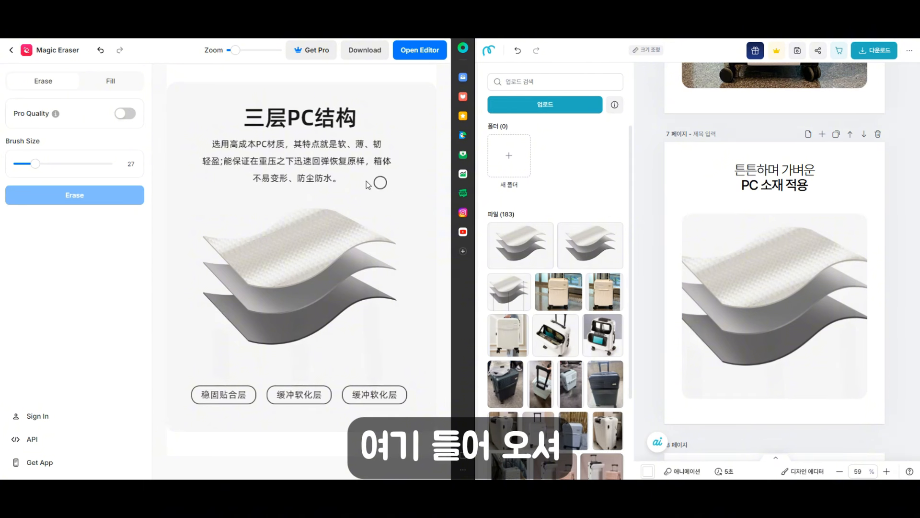
- Return to the supplier's page, go to the 360° wheel image, and duplicate page 7 as page 8
left_click(12, 54)
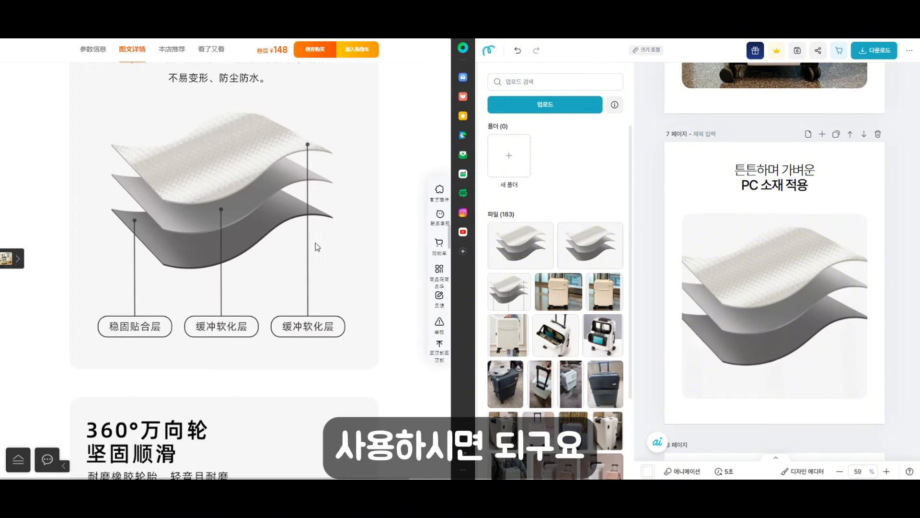
scroll(375, 331, "down", 7)
left_click(822, 136)
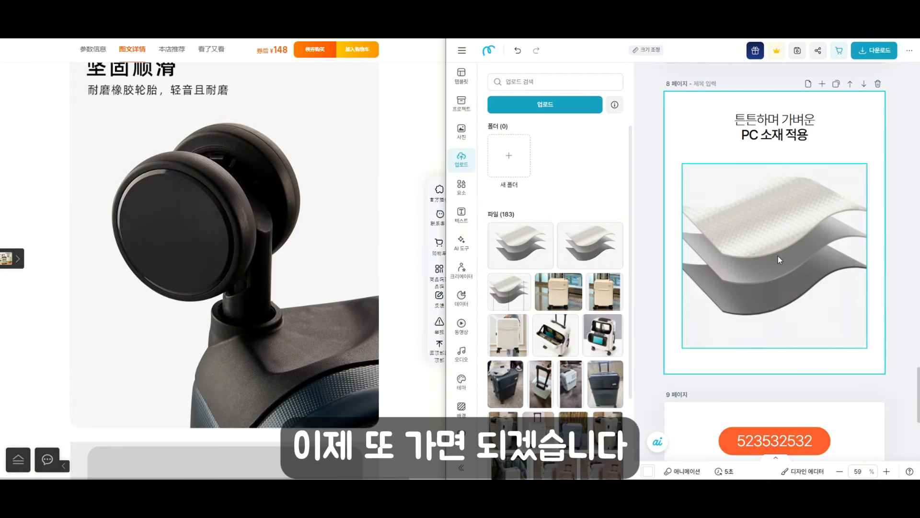
- Change page 8's two heading lines to "견고하고 부드러운" and "360도 회전 바퀴"
double_click(776, 120)
type("견고하고 부드러운")
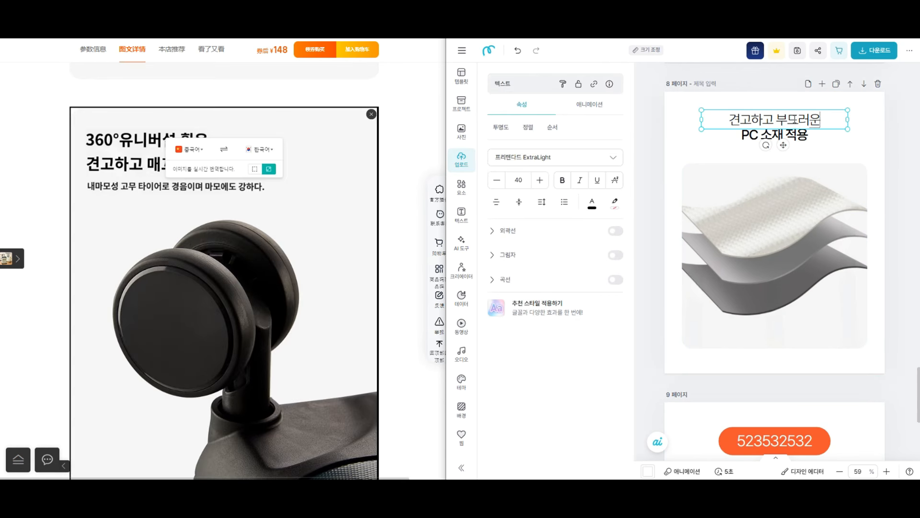
double_click(794, 134)
type("360도 회")
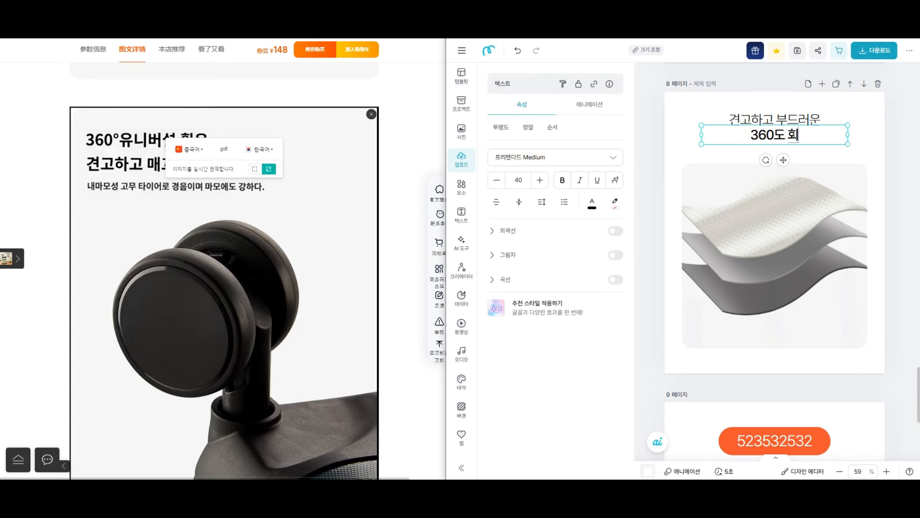
type("전 바")
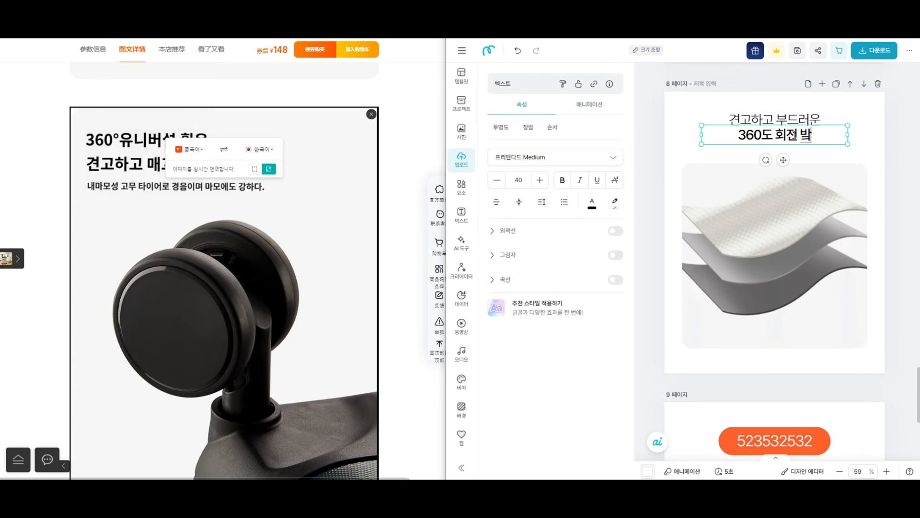
type("퀴")
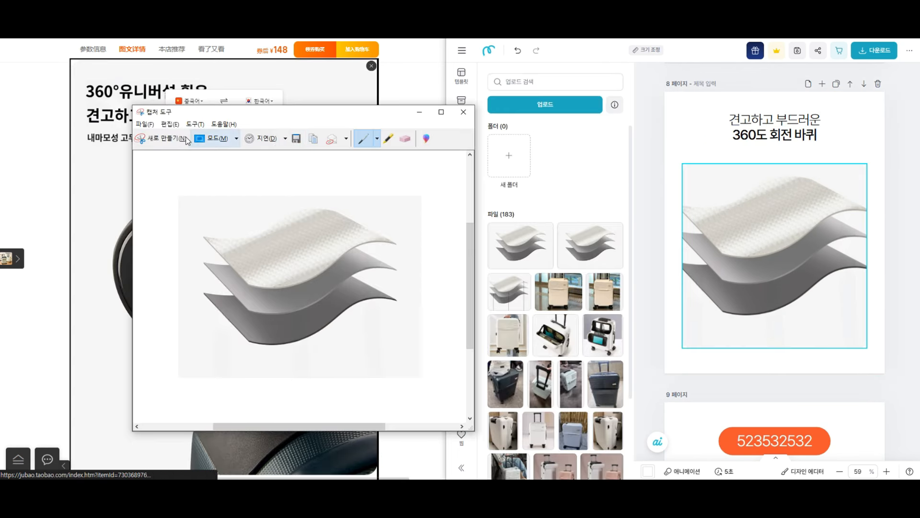
- Capture the supplier's wheel image as a near-square snip without its text and place it in page 8's rounded photo frame
left_click(187, 140)
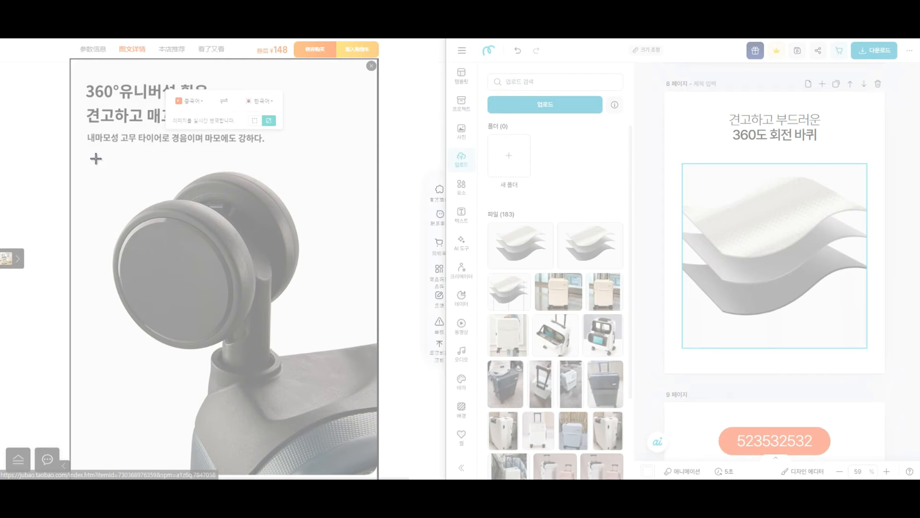
left_click_drag(96, 158, 376, 445)
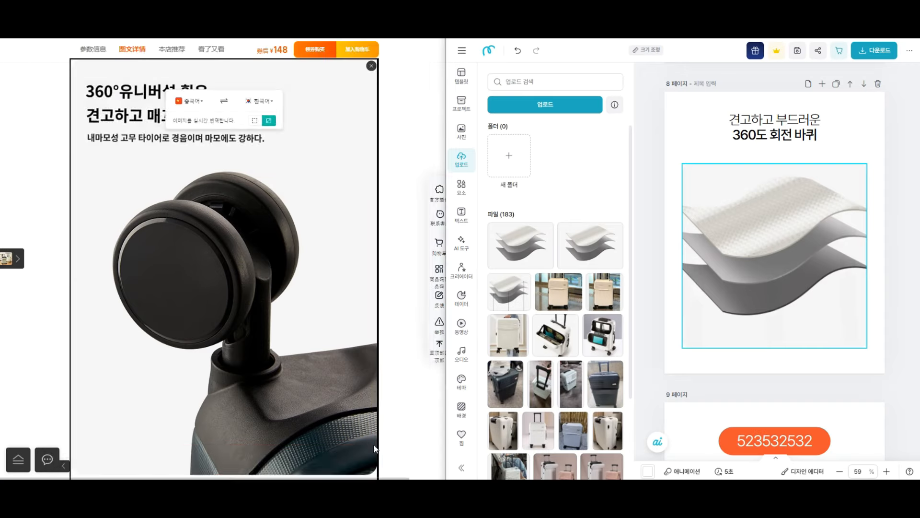
left_click(840, 266)
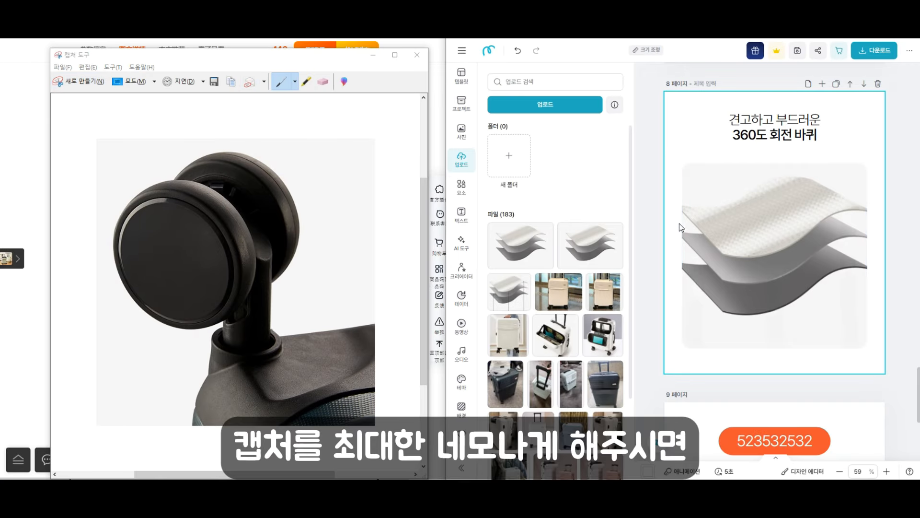
key("ctrl+v")
left_click(895, 239)
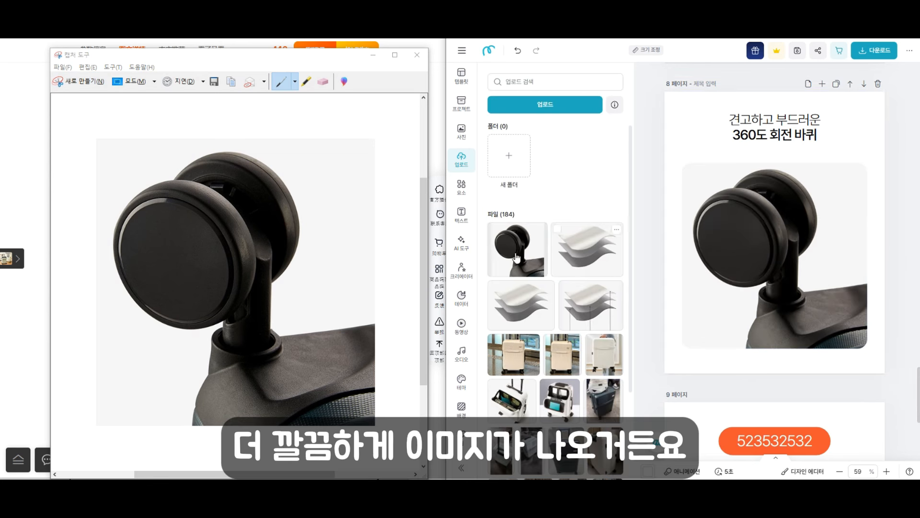
- Translate the supplier's telescopic handle image into Korean and save a snip of its handle area as 241228
left_click(10, 201)
scroll(286, 298, "down", 10)
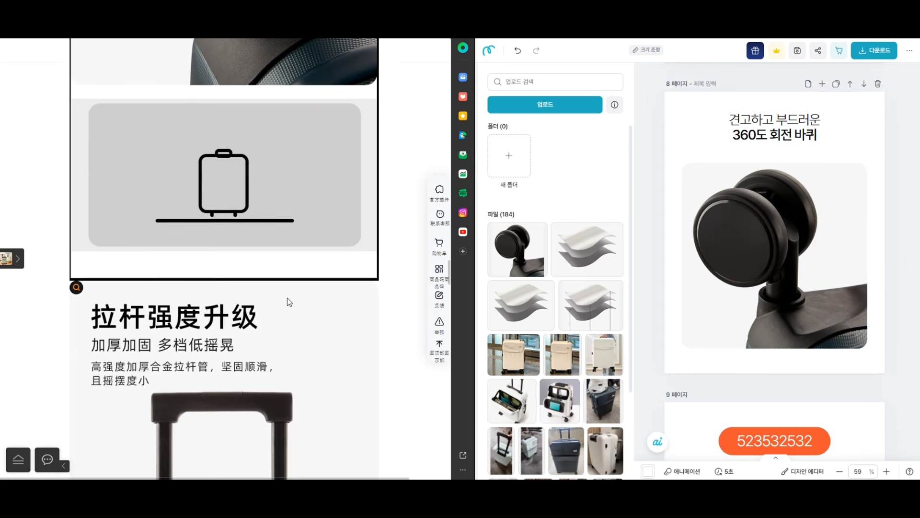
right_click(311, 308)
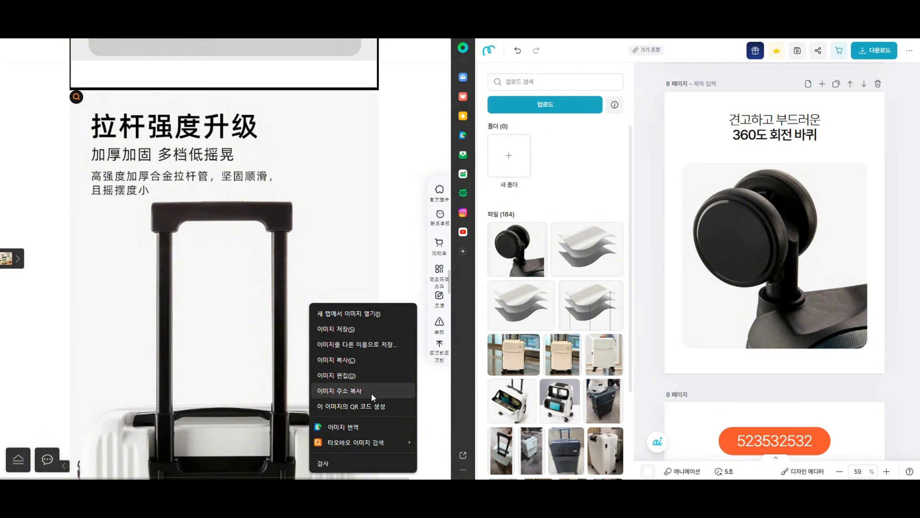
left_click(363, 427)
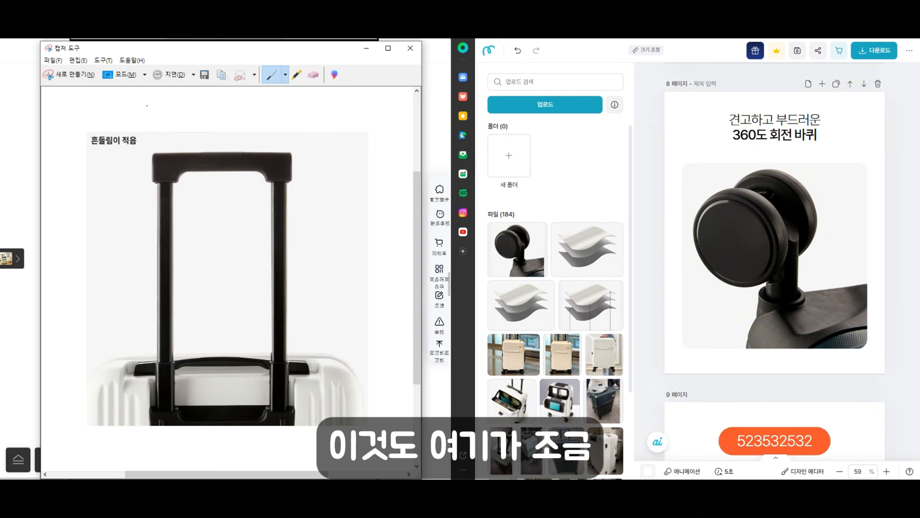
left_click(205, 75)
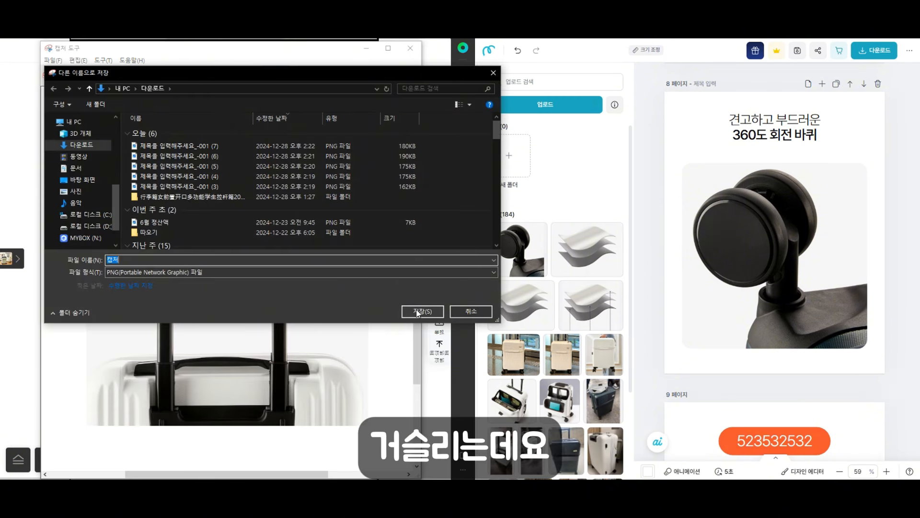
- Erase the leftover text "흔들림이 적음" from the handle image in Magic Eraser and place the cleaned capture in page 9's photo frame
left_click_drag(167, 126, 222, 131)
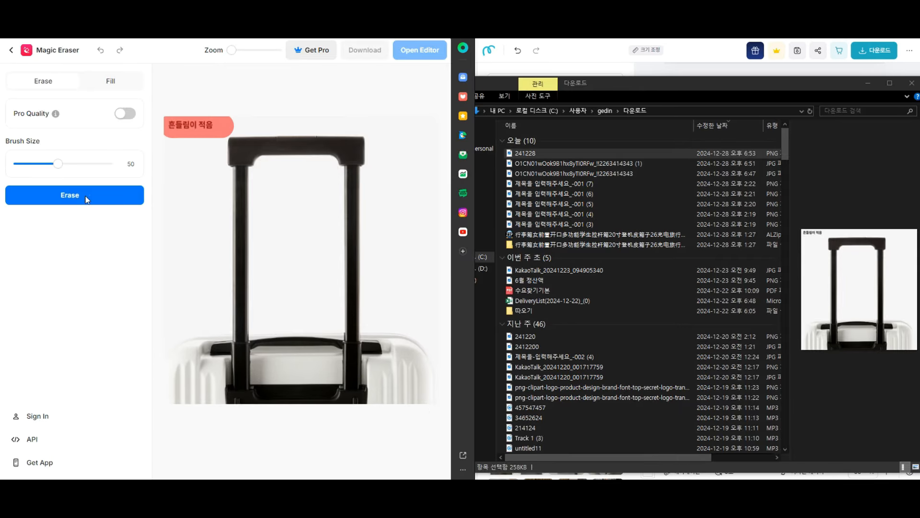
key("alt+Tab")
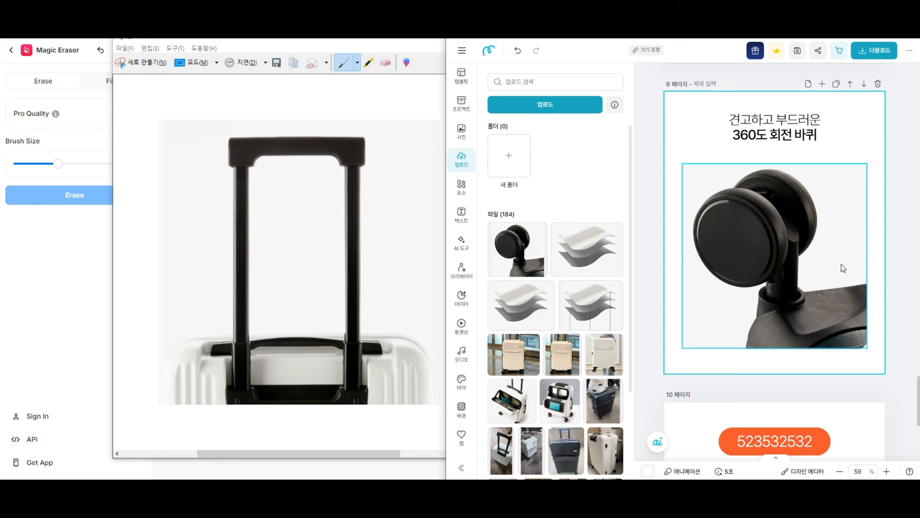
left_click_drag(842, 264, 767, 202)
- Change page 9's two heading lines to "흔들림이 적고 안정적인" and "합금 손잡이", using the supplier's translated text as reference
key("alt+Tab")
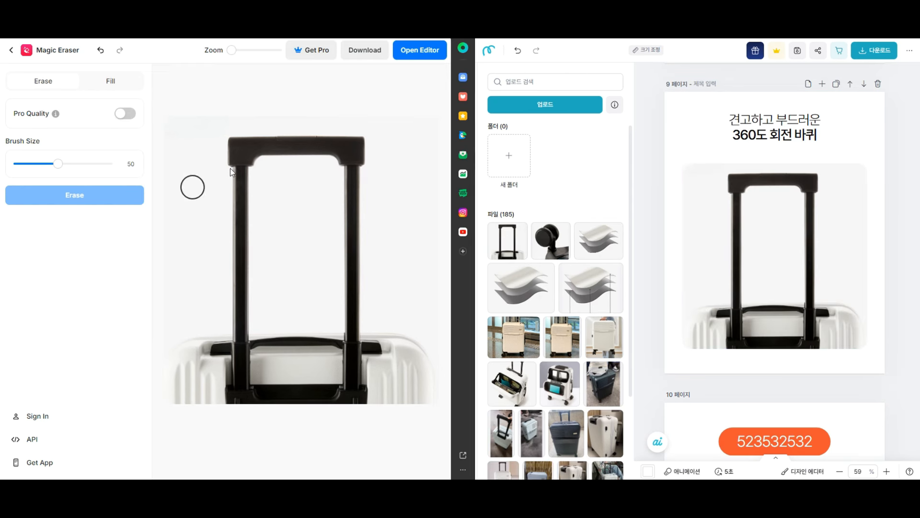
key("alt+Tab")
type("흐")
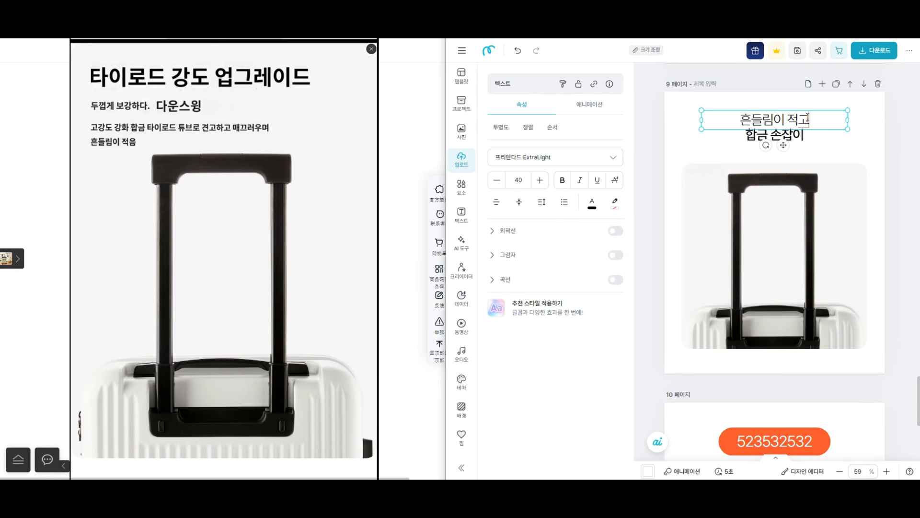
left_click(861, 155)
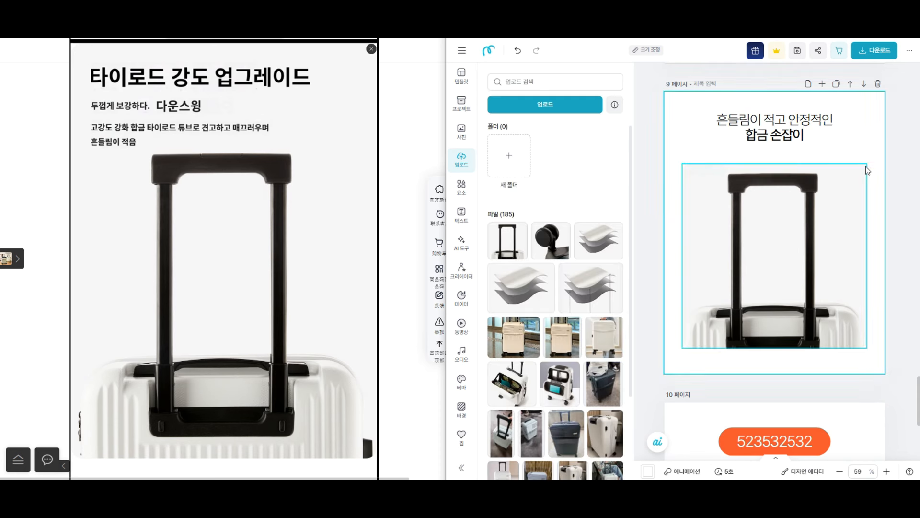
- Duplicate page 9 as page 10 and capture the supplier's combination lock image with the Snipping Tool
left_click(837, 84)
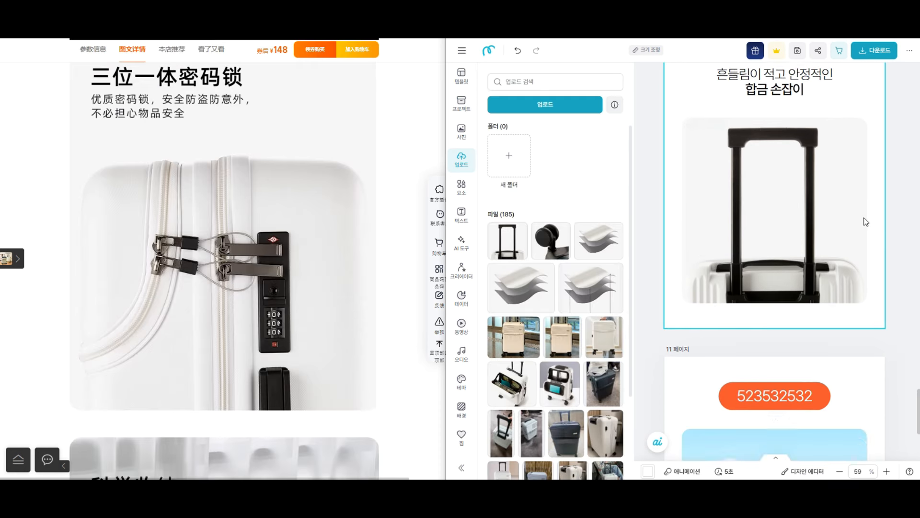
scroll(865, 220, "up", 2)
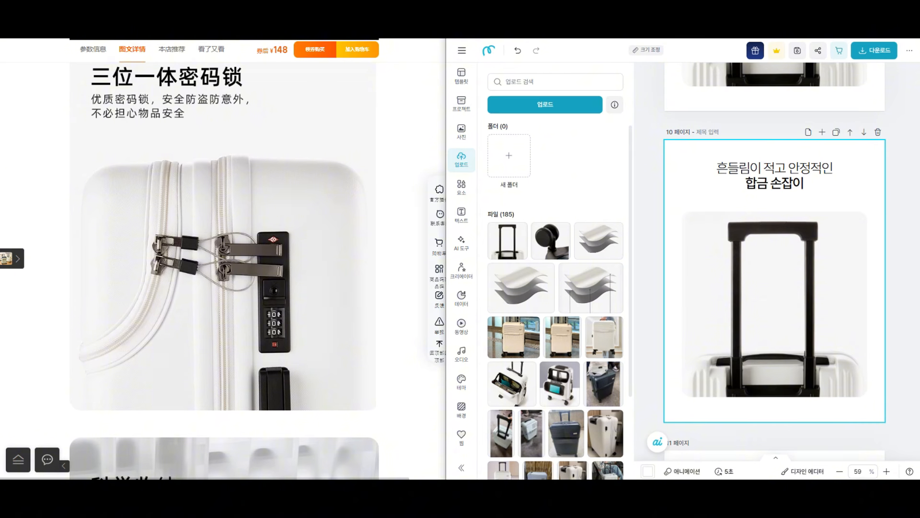
left_click_drag(154, 240, 374, 409)
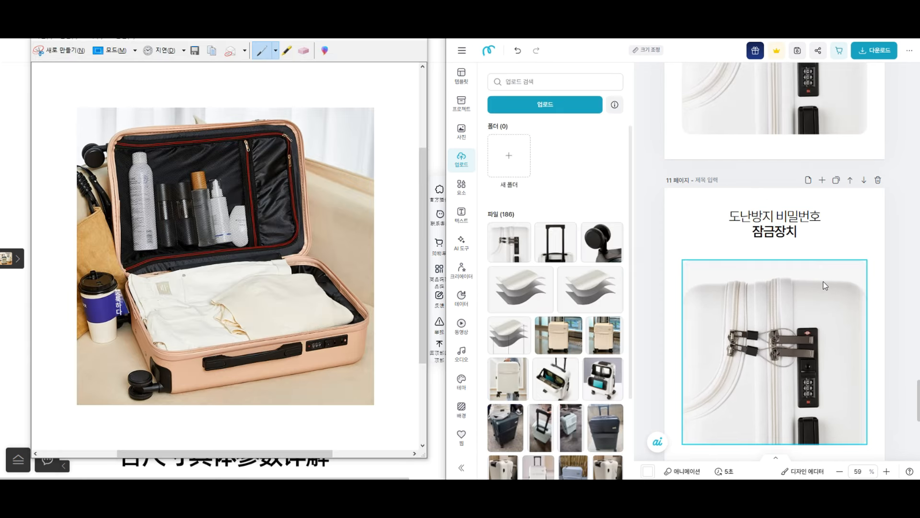
- Place the captured open-suitcase photo in page 11's frame and change the heading lines to "용도에 맞는" and "다양한 수납공간"
left_click_drag(509, 242, 855, 303)
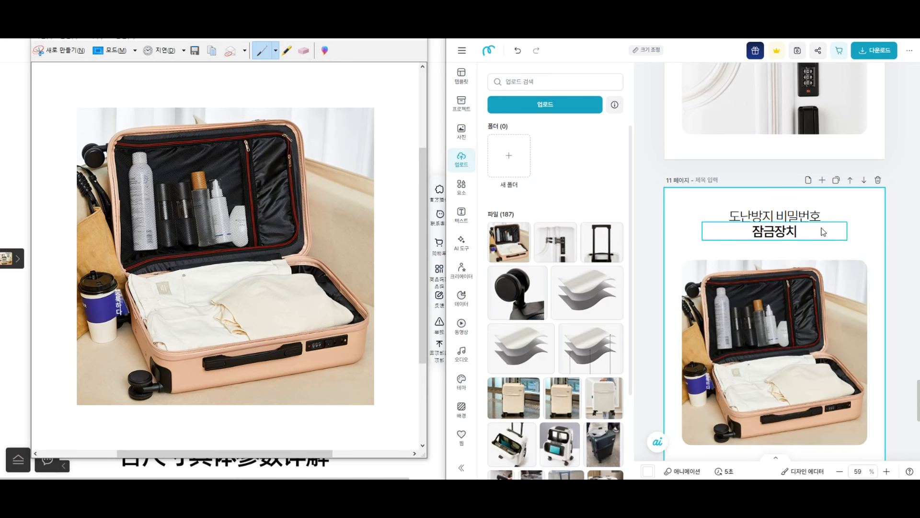
double_click(824, 232)
key("ctrl+a")
type("용도에 맞는")
key("Return")
type("다양한 수나ㅂ")
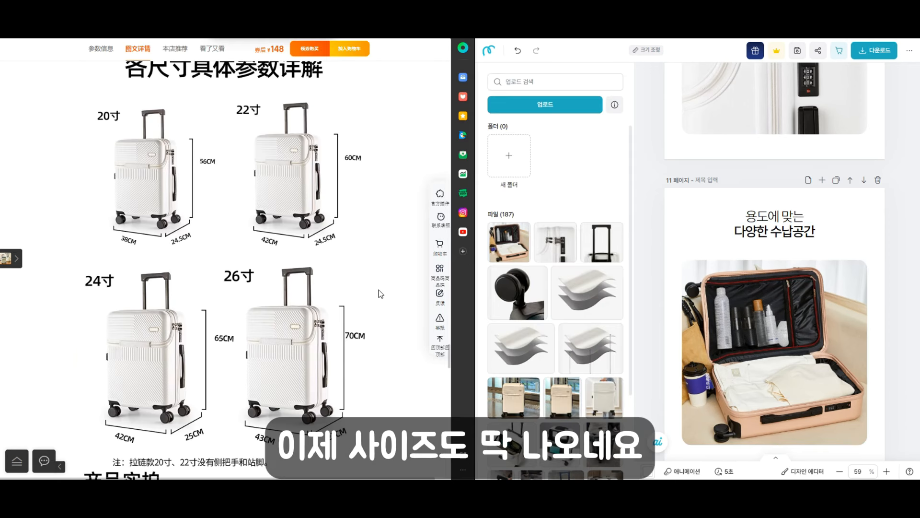
- Capture the supplier's size chart with all four suitcases and their dimensions, leaving out the title and footnote
scroll(376, 296, "down", 1)
scroll(380, 295, "up", 1)
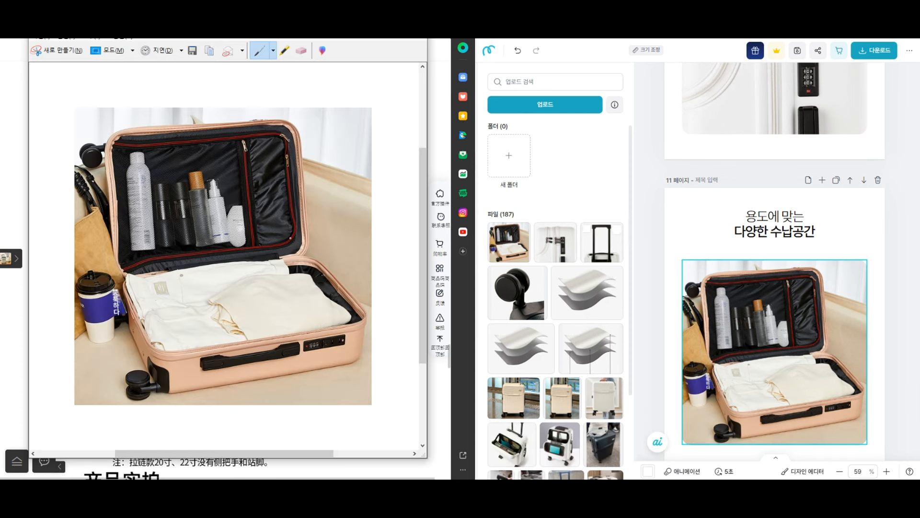
left_click(72, 54)
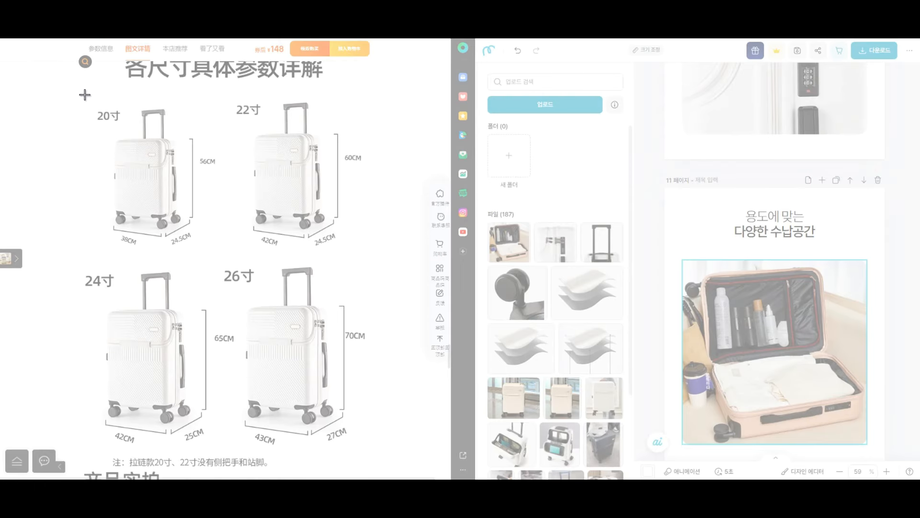
left_click_drag(85, 94, 383, 455)
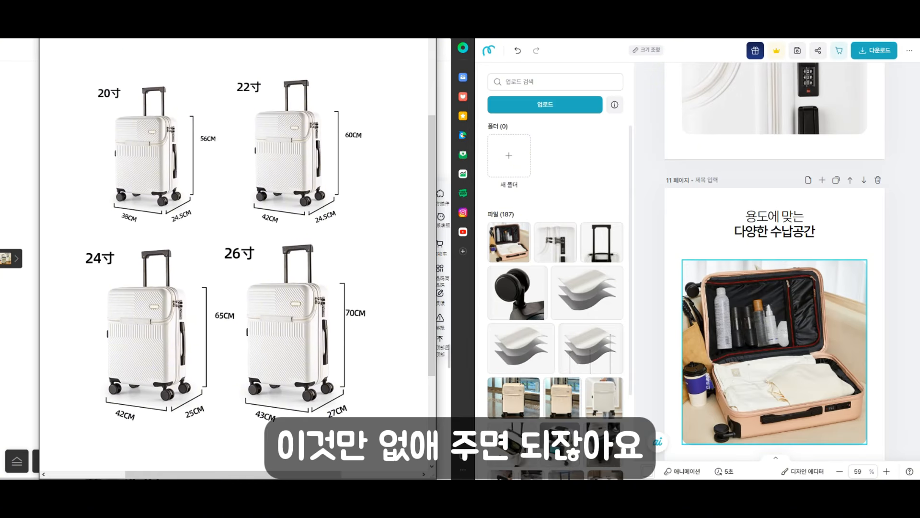
- Save the size chart capture as 241228-1 and load it into Magic Eraser in place of the handle image
left_click(575, 85)
left_click(23, 143)
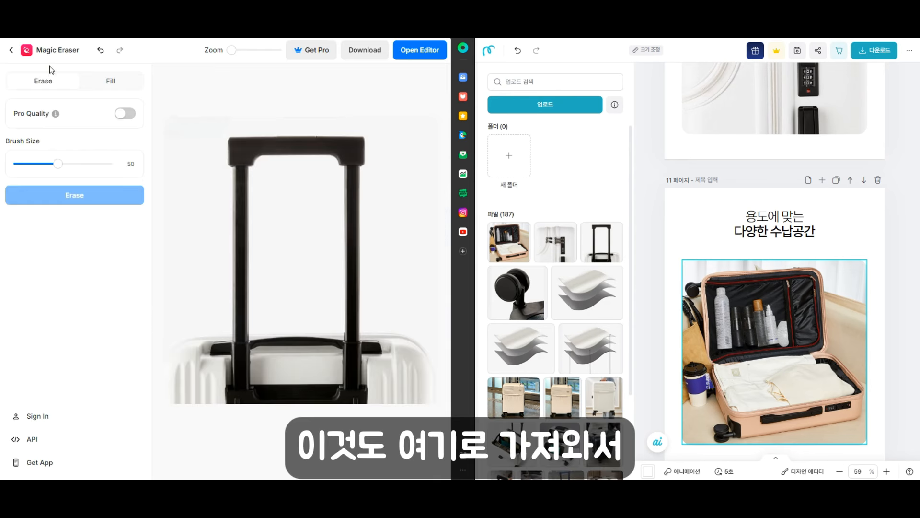
left_click(12, 50)
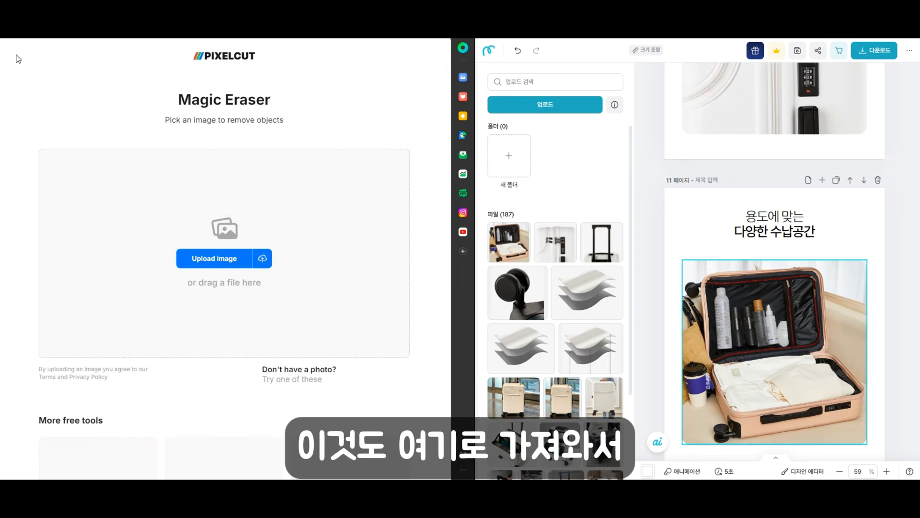
left_click_drag(527, 153, 235, 249)
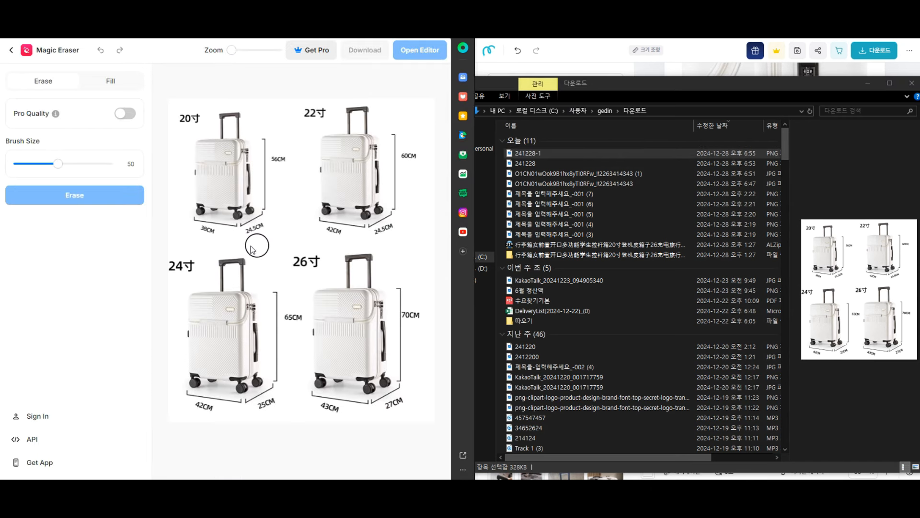
- Brush over the 20寸, 22寸, 24寸 and 26寸 labels on the size chart and erase them
left_click_drag(182, 120, 199, 118)
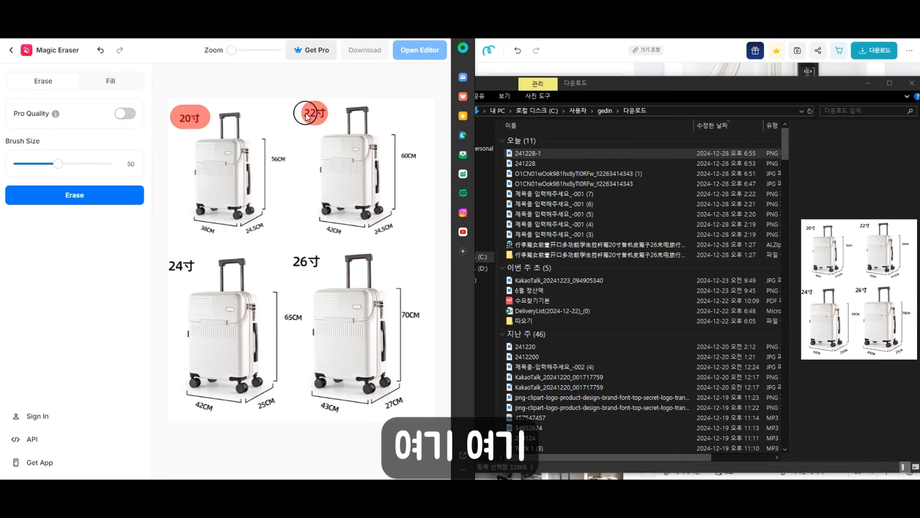
left_click_drag(192, 267, 190, 269)
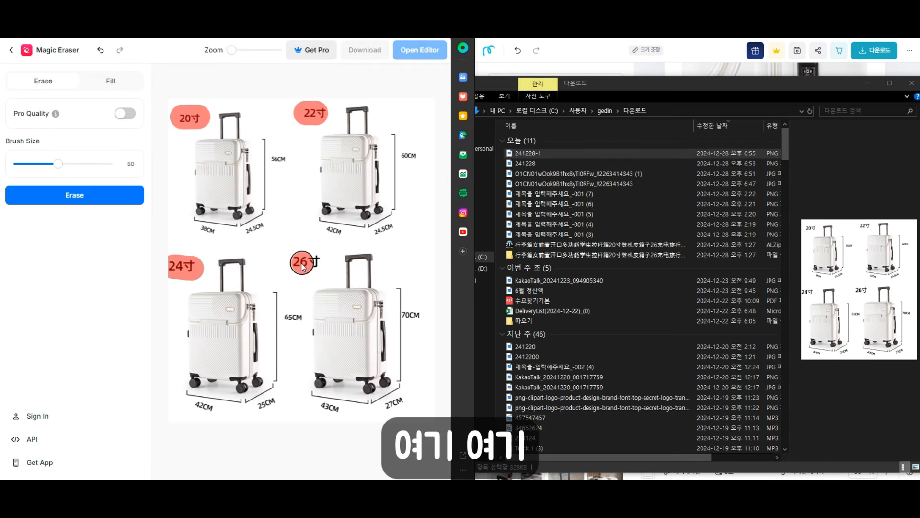
left_click_drag(302, 264, 335, 271)
left_click(119, 197)
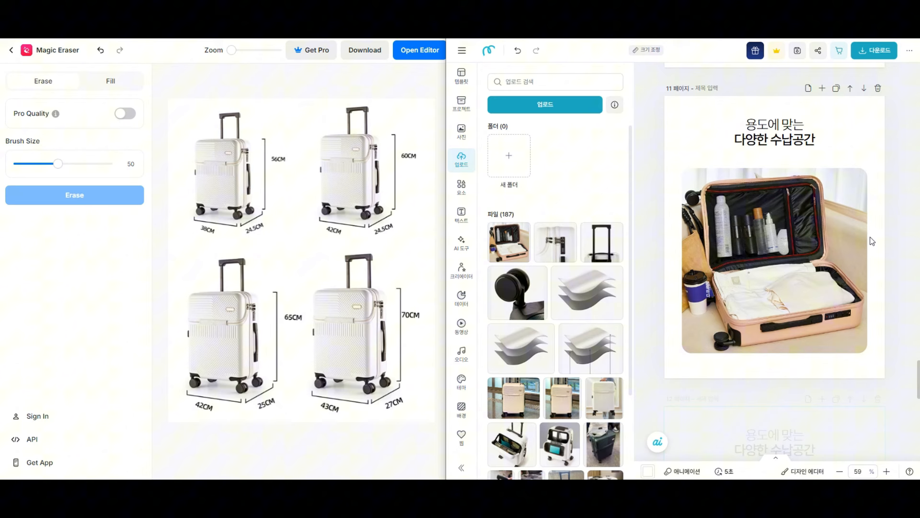
- Remove the open-suitcase photo and its frame from page 12 and fill the space with the cleaned size chart
scroll(891, 243, "down", 2)
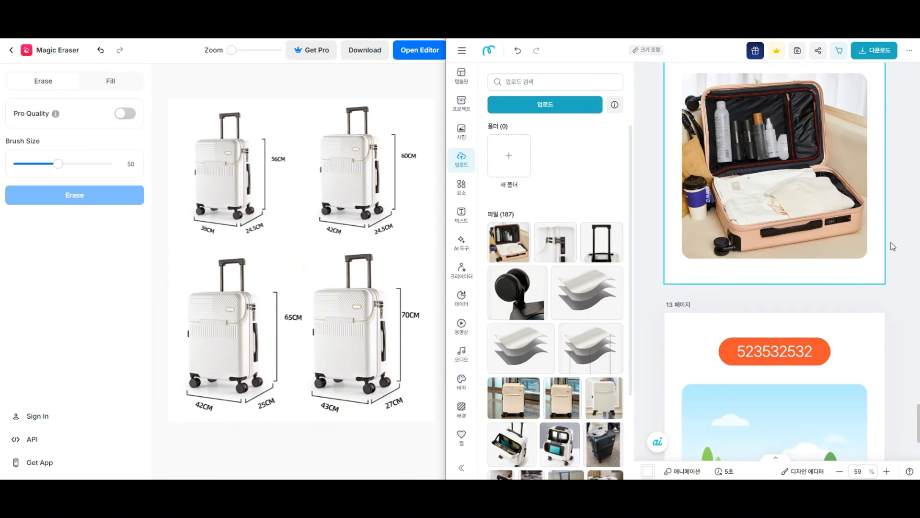
scroll(881, 256, "up", 1)
scroll(881, 256, "up", 2)
left_click(850, 273)
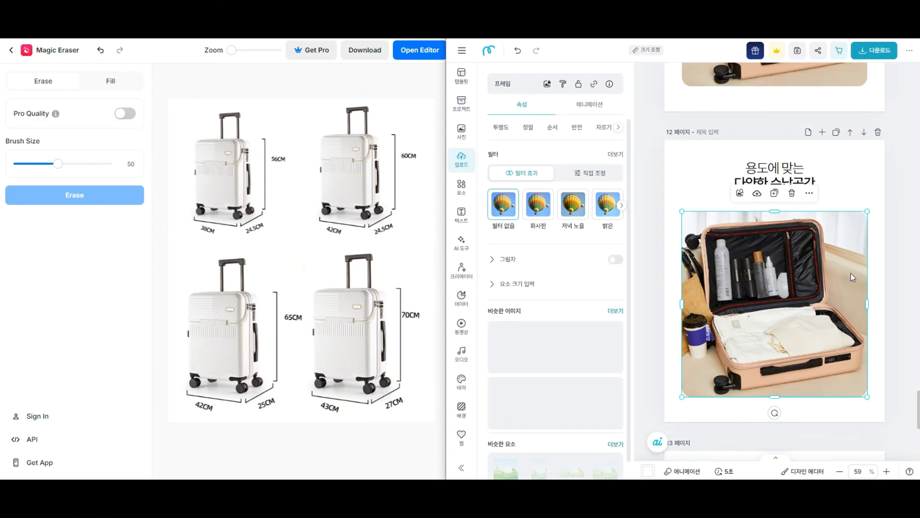
key("Delete")
key("Delete")
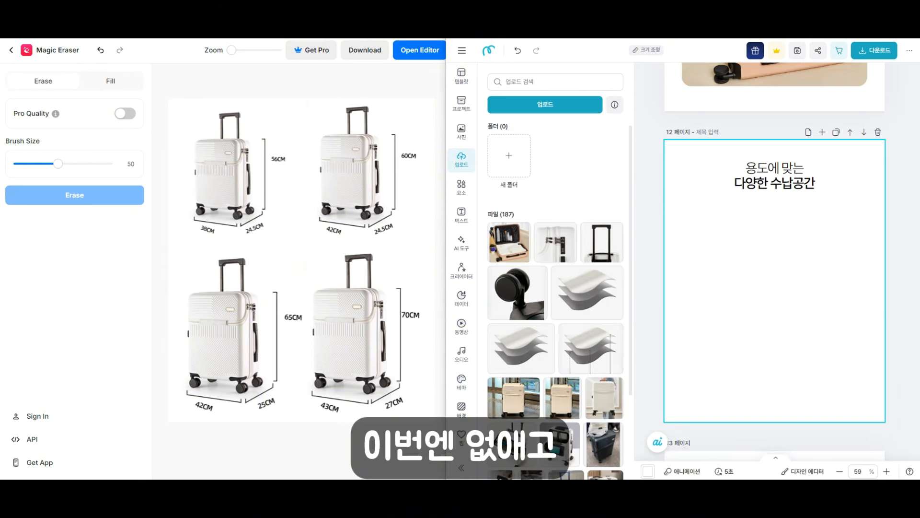
left_click_drag(302, 259, 917, 208)
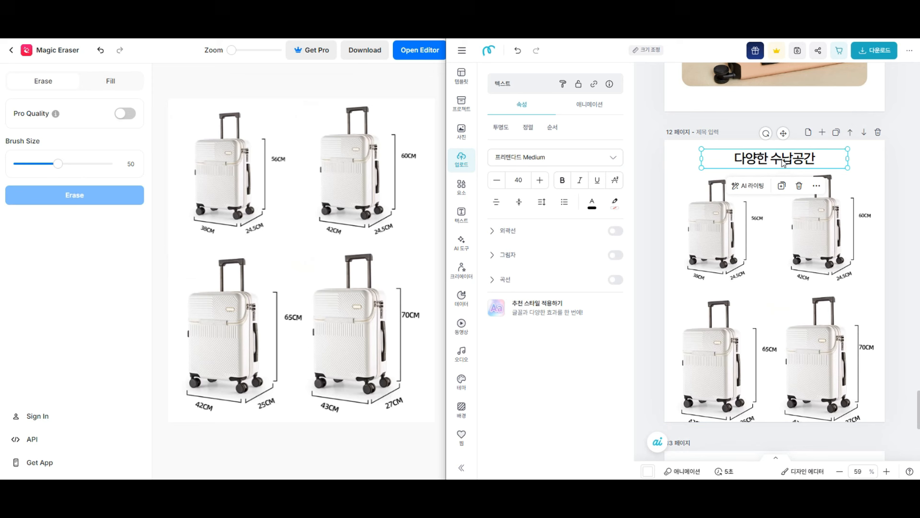
- Change the heading on page 12 to 상세 사이즈
double_click(782, 159)
type("사이즈")
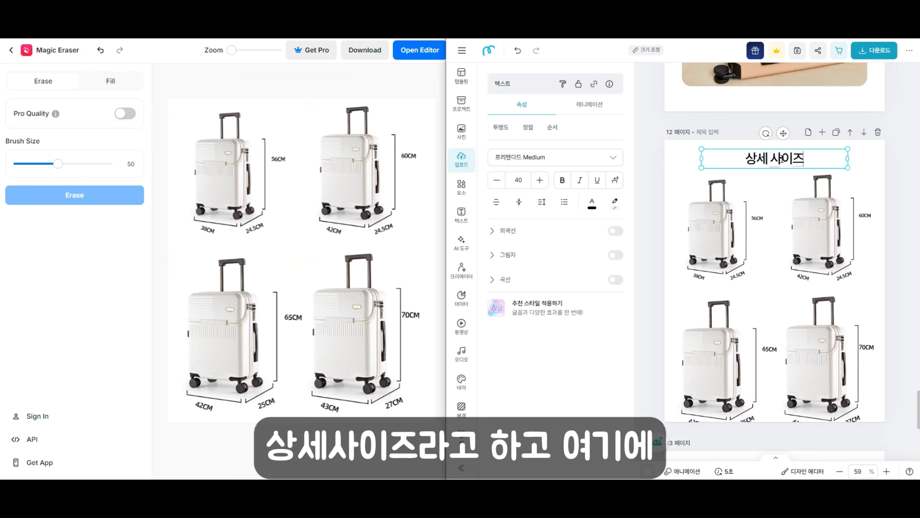
left_click(861, 172)
- Duplicate the heading as a 20인치 label beside the first suitcase in the size chart and set its font size to 30
left_click(835, 155)
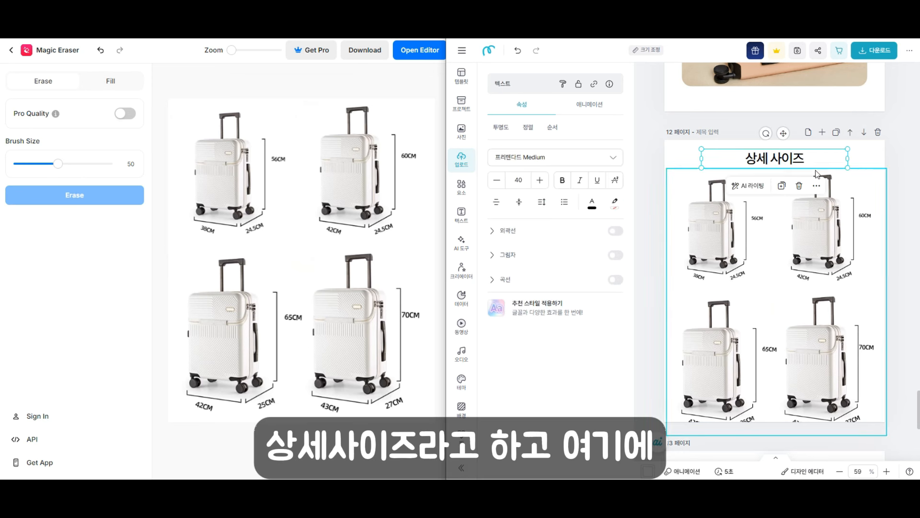
left_click_drag(788, 155, 716, 181)
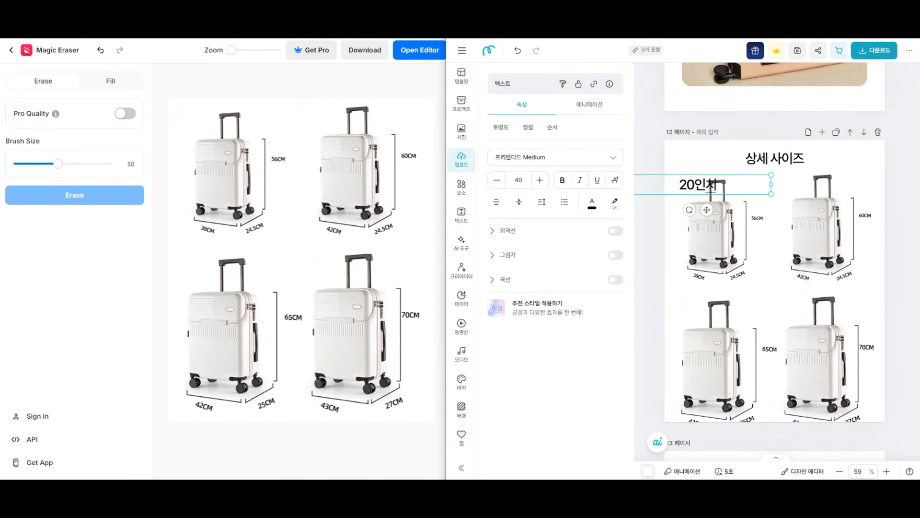
left_click(143, 9)
left_click(711, 186)
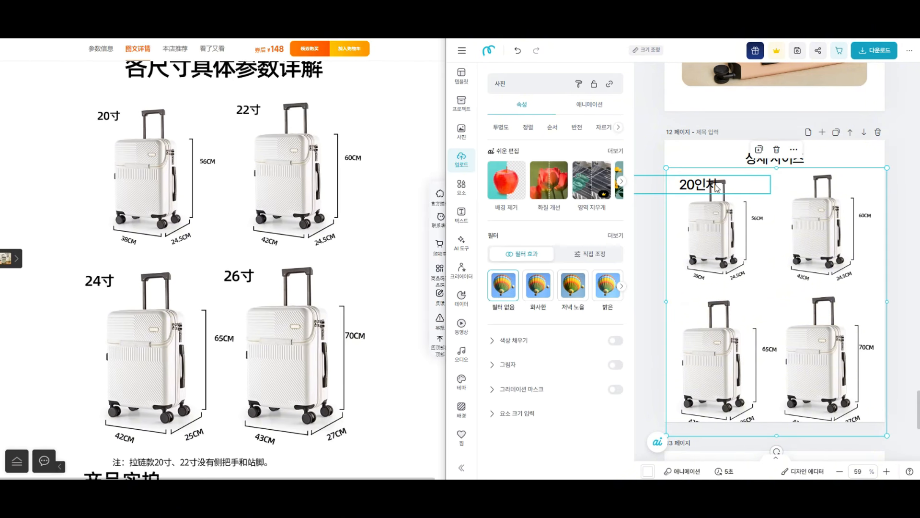
left_click(529, 185)
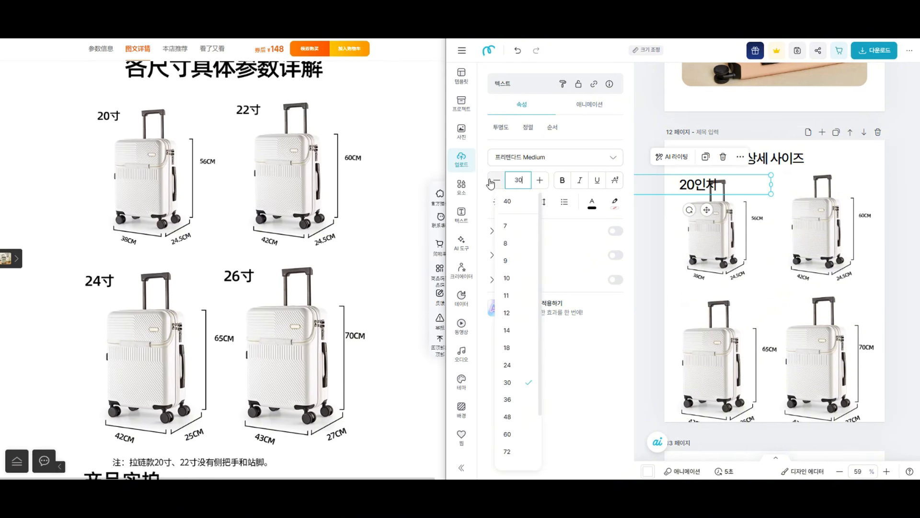
key("Return")
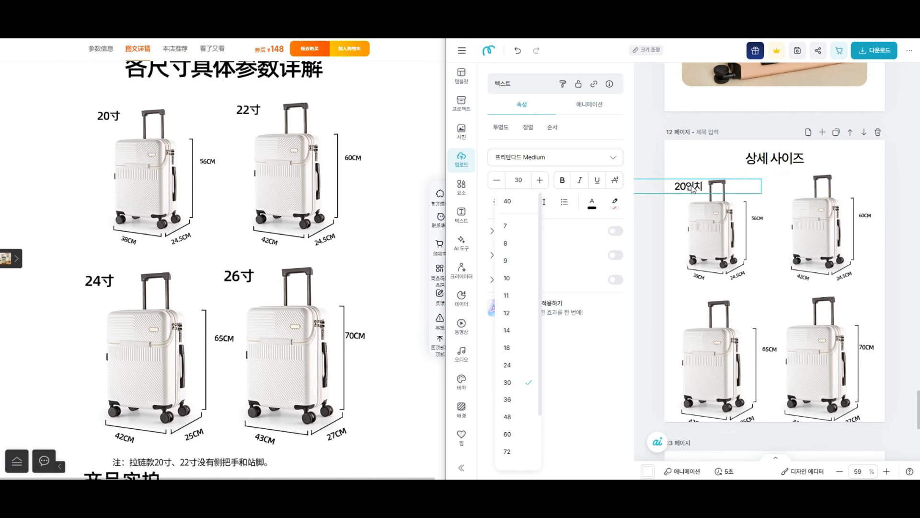
- Copy the 20인치 label to the other three suitcases and change the copies to 22인치, 24인치 and 26인치
left_click_drag(691, 188, 786, 188)
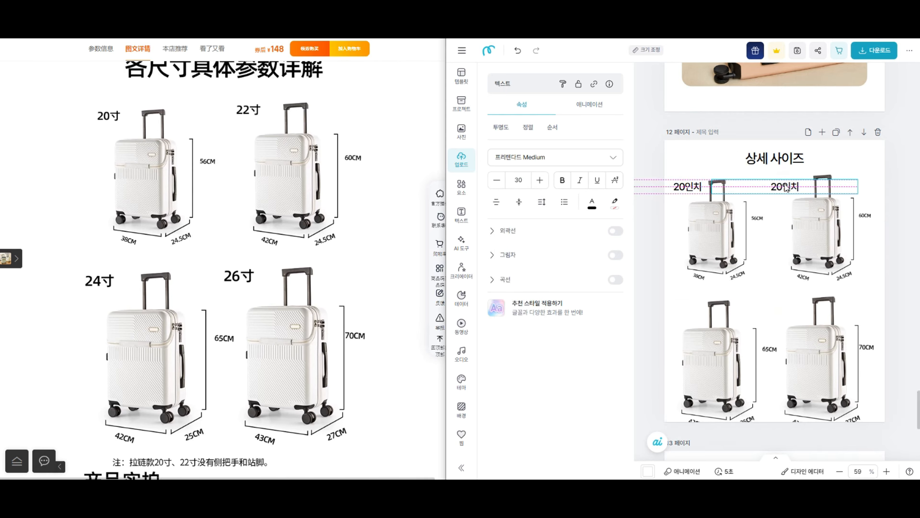
left_click_drag(692, 183, 792, 309)
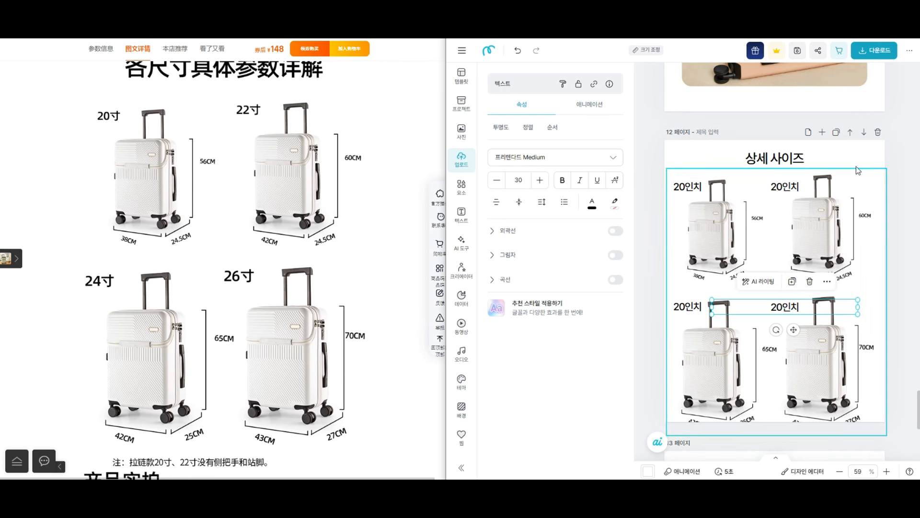
left_click(784, 188)
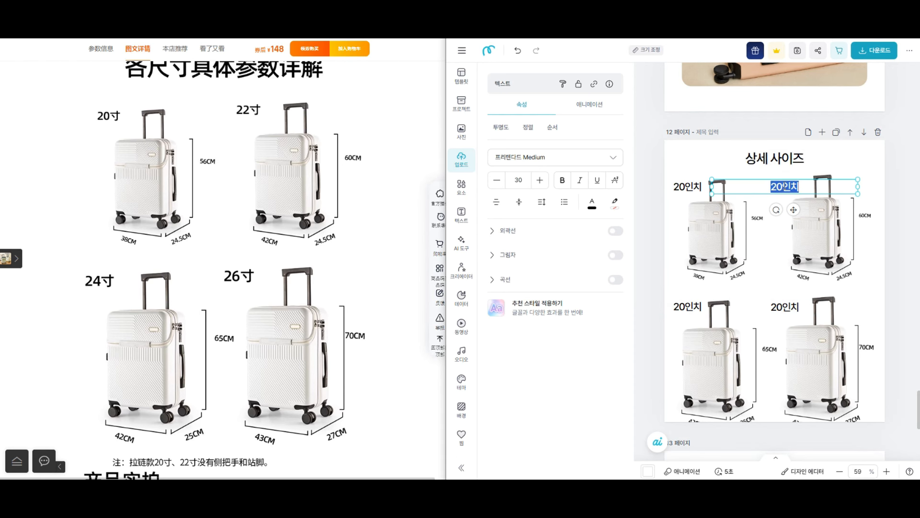
key("BackSpace")
left_click(691, 311)
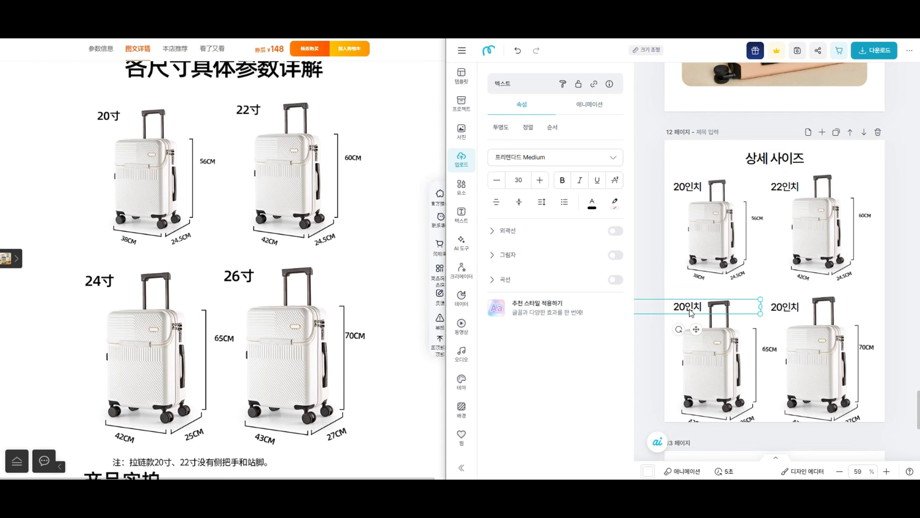
key("BackSpace")
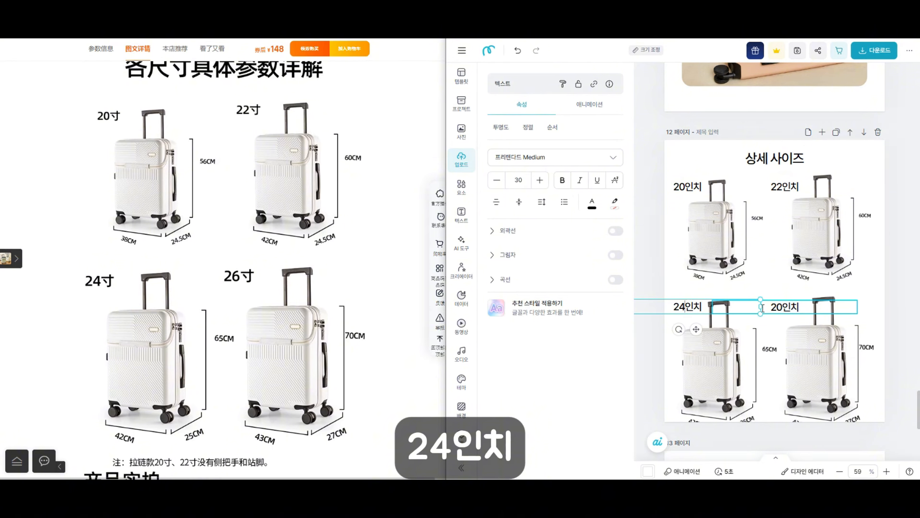
left_click(787, 311)
key("BackSpace")
type("6")
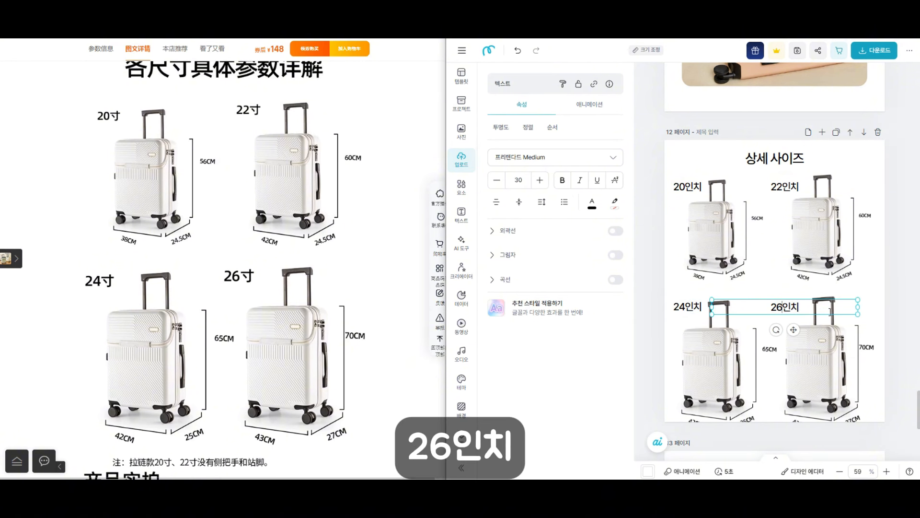
- Group the size chart with its four labels, send the group to the very back and fit it below the page 12 heading
left_click(823, 151)
left_click(801, 229)
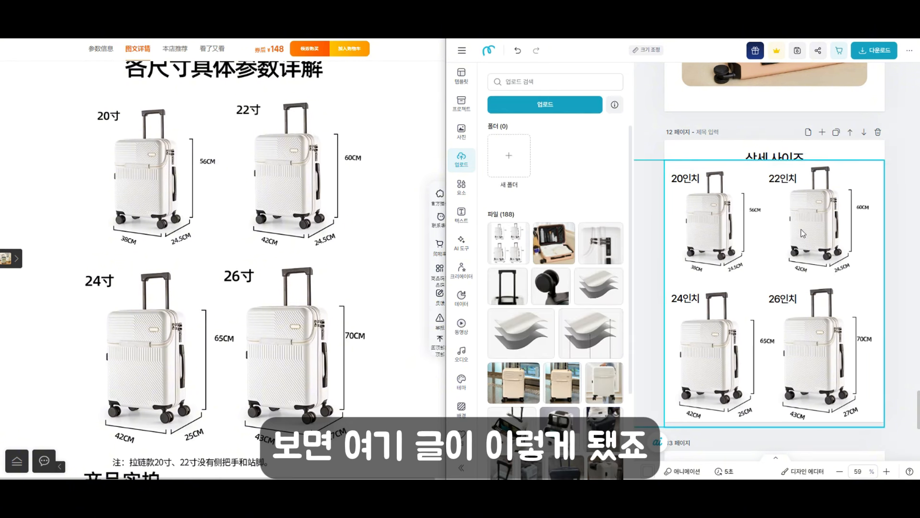
right_click(816, 233)
mouse_move(787, 326)
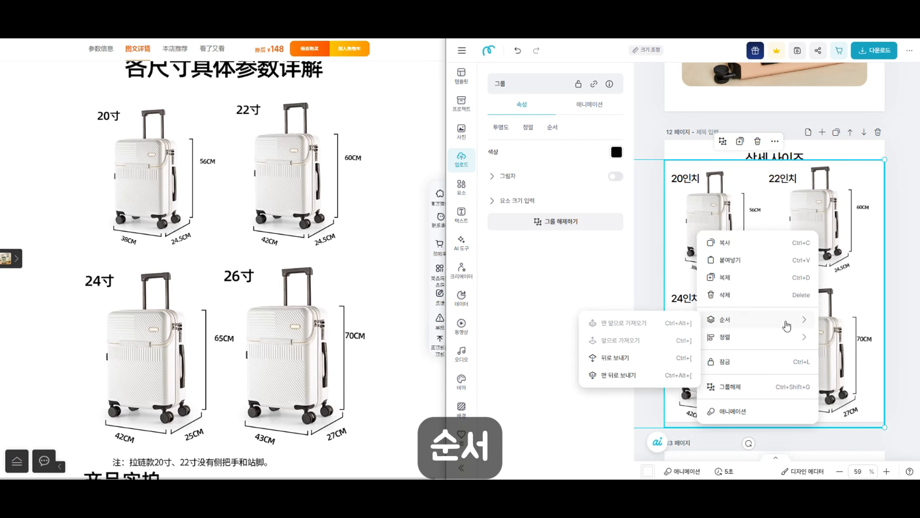
left_click(619, 375)
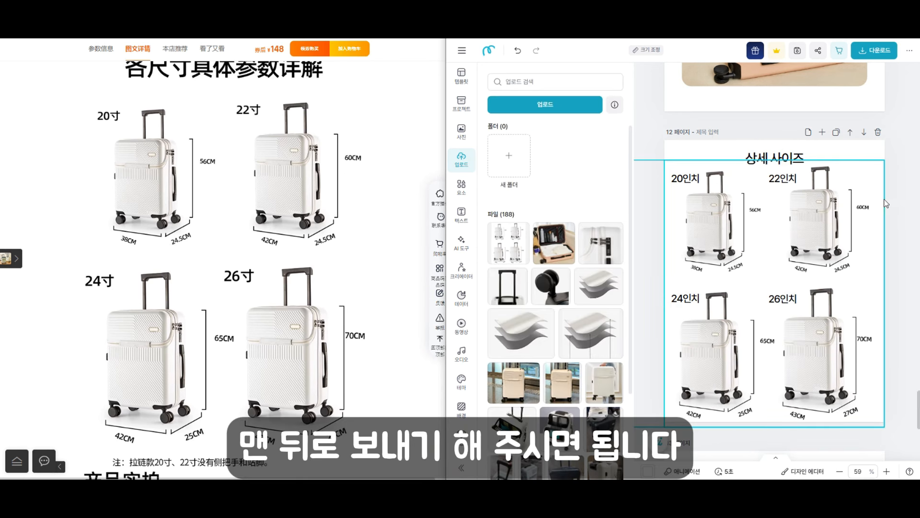
left_click(815, 163)
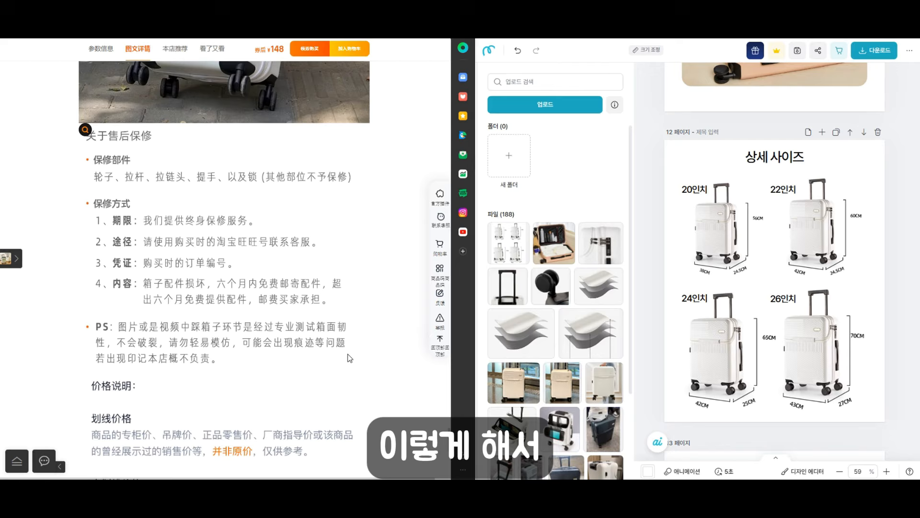
- Capture the supplier's photo of the black front-opening suitcase and fill the photo frame on page 13 with it
scroll(225, 269, "up", 10)
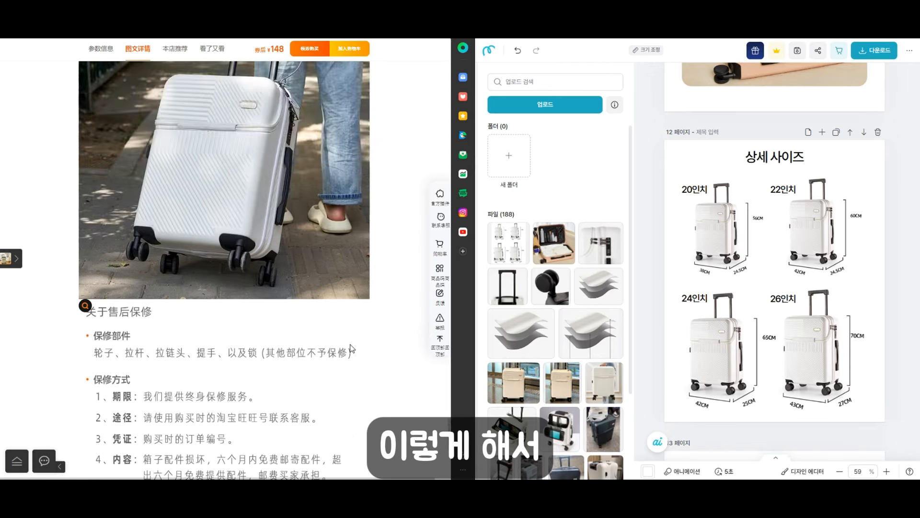
scroll(895, 310, "down", 4)
scroll(895, 308, "up", 10)
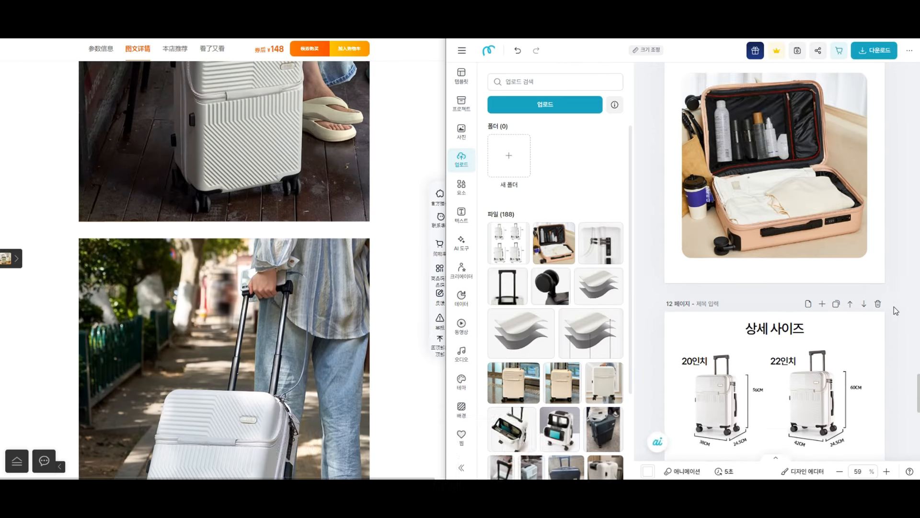
scroll(897, 316, "down", 10)
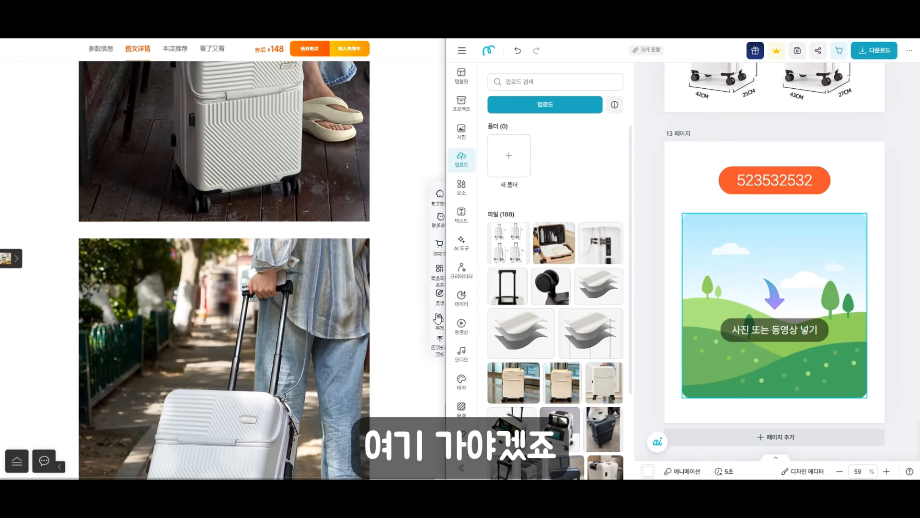
scroll(403, 312, "up", 4)
scroll(404, 312, "up", 10)
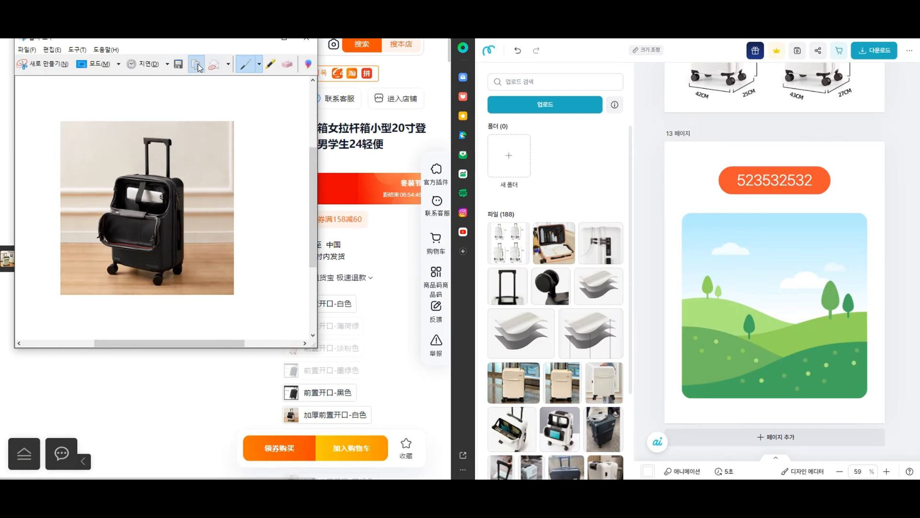
left_click(787, 284)
key("ctrl+v")
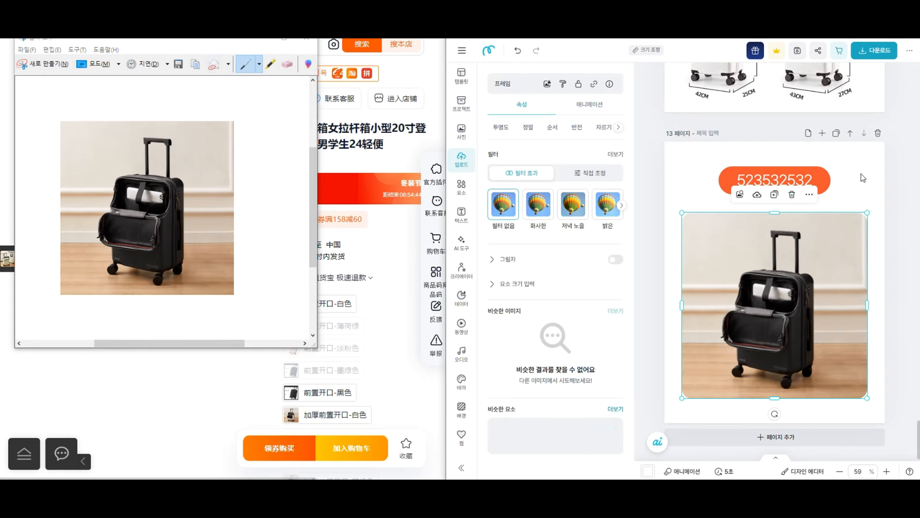
- Replace the placeholder number in the orange label on page 13 with 블랙
left_click(863, 178)
double_click(804, 185)
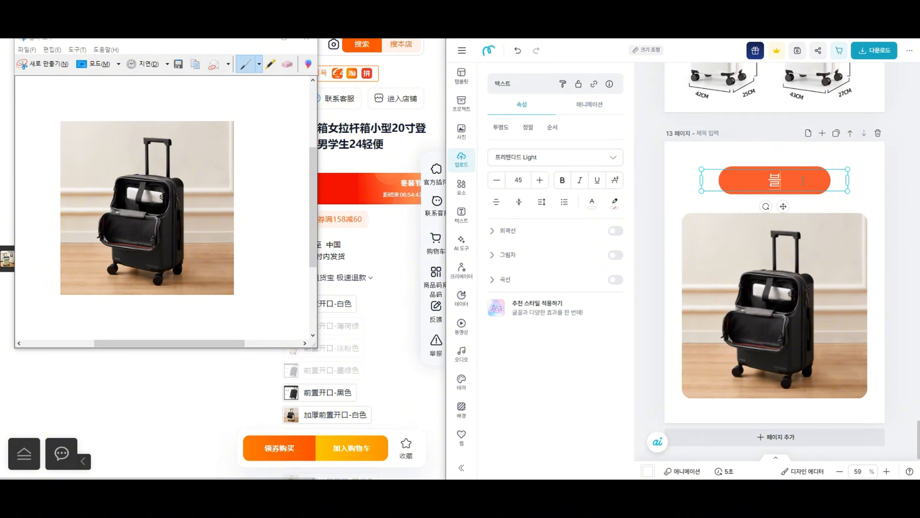
left_click(878, 176)
- Duplicate the black suitcase page, change the copy's orange label to 화이트 and centre the text in the label
key("ctrl+d")
double_click(782, 179)
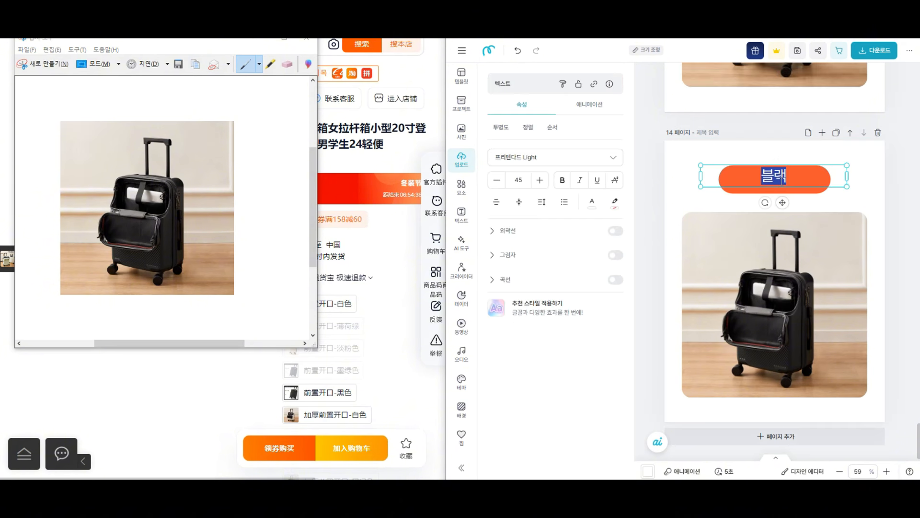
left_click_drag(774, 185, 777, 189)
- Capture the supplier's photo of the 加厚前置开口-白色 option and replace the black suitcase photo on page 14 with it
left_click(190, 407)
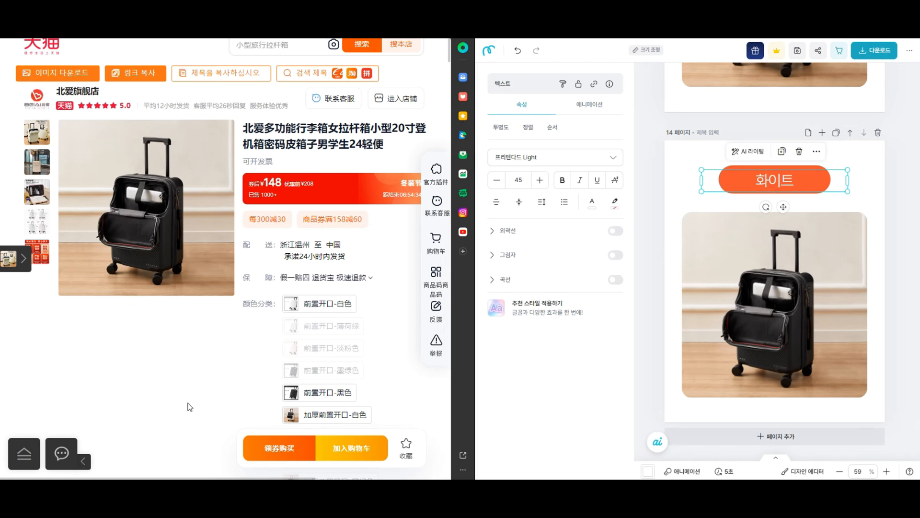
left_click(328, 415)
scroll(327, 414, "down", 1)
key("super+shift+s")
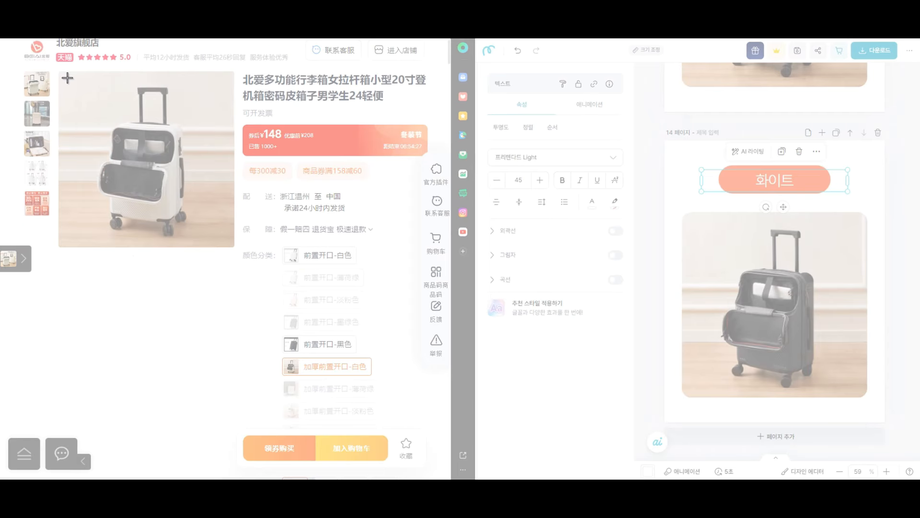
left_click_drag(63, 74, 231, 243)
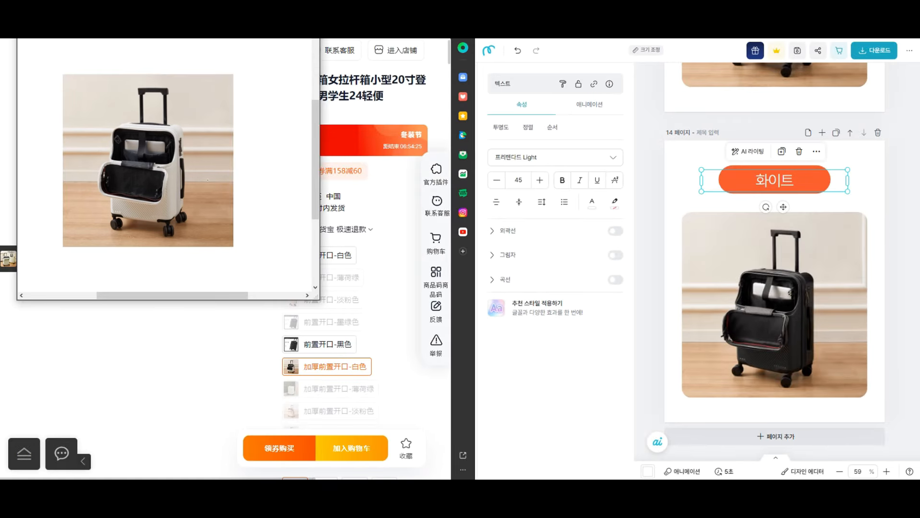
key("ctrl+v")
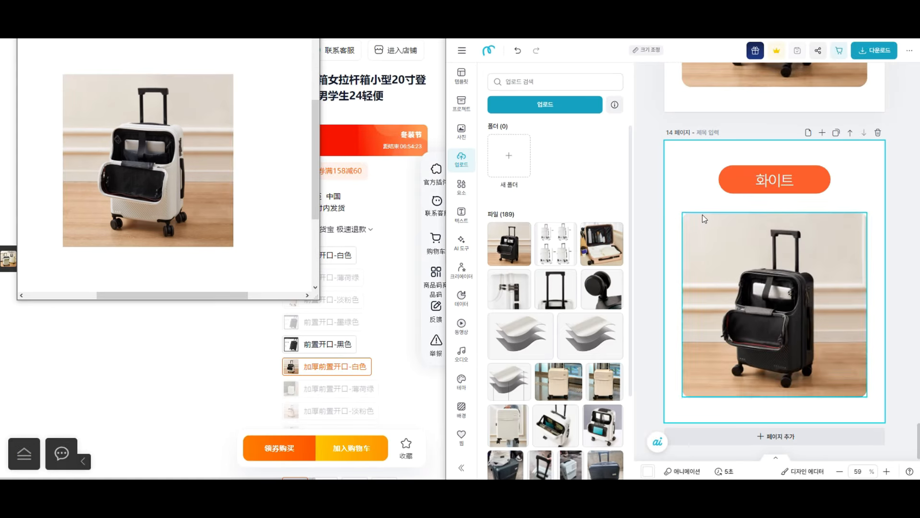
left_click(896, 269)
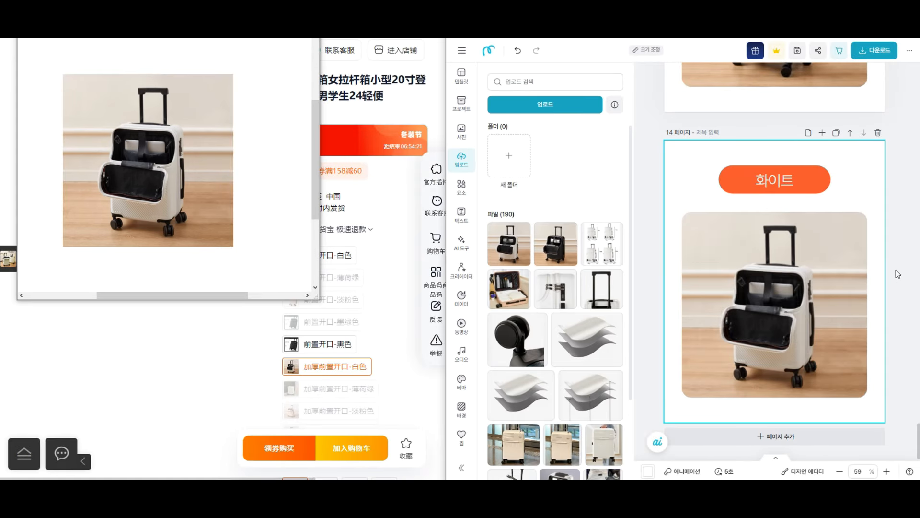
- Review the finished detail page from the cover on page 1 through to the colour option pages
scroll(896, 273, "up", 5)
scroll(890, 281, "up", 15)
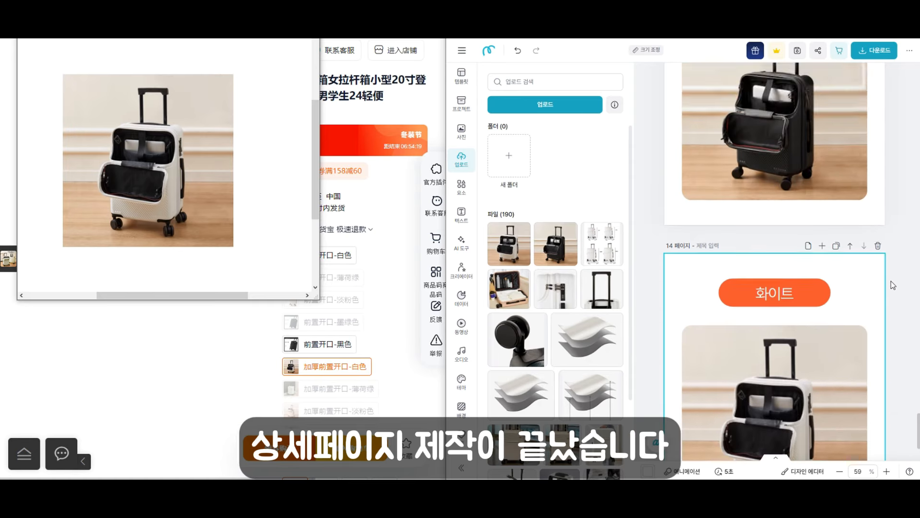
scroll(887, 277, "up", 12)
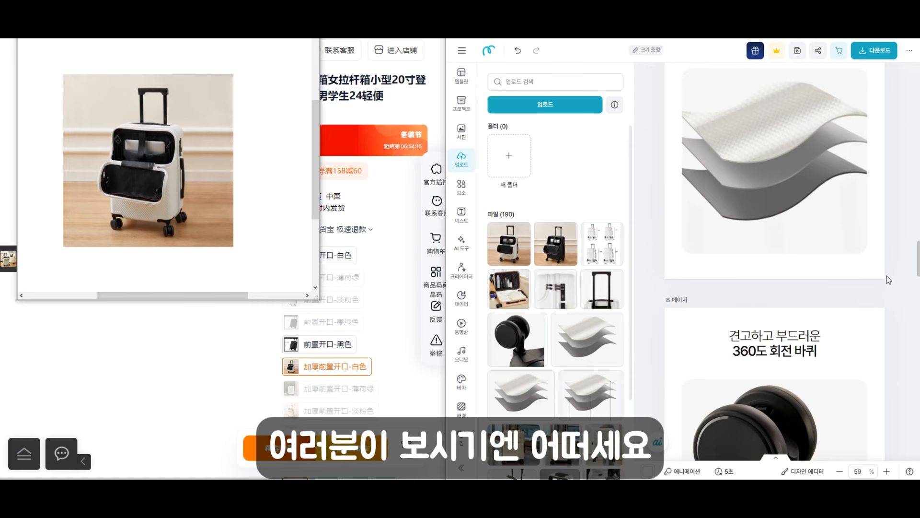
scroll(886, 279, "up", 6)
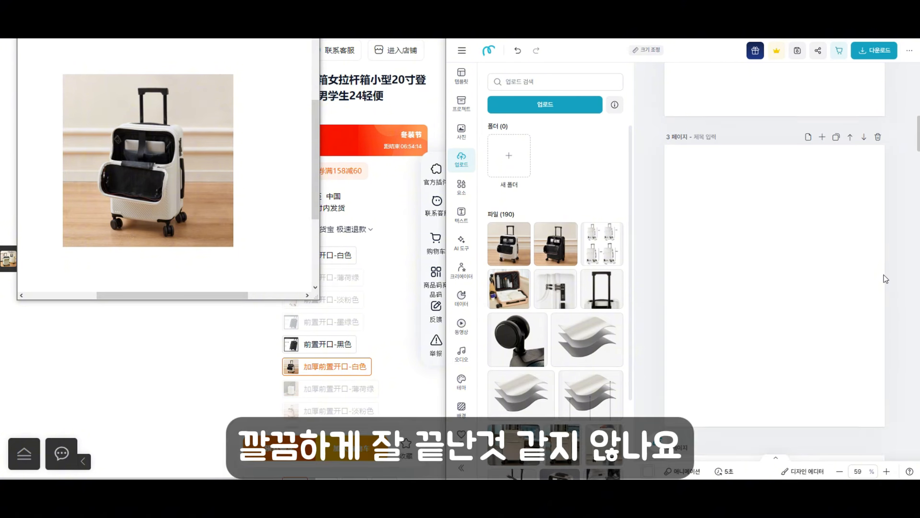
scroll(886, 278, "up", 4)
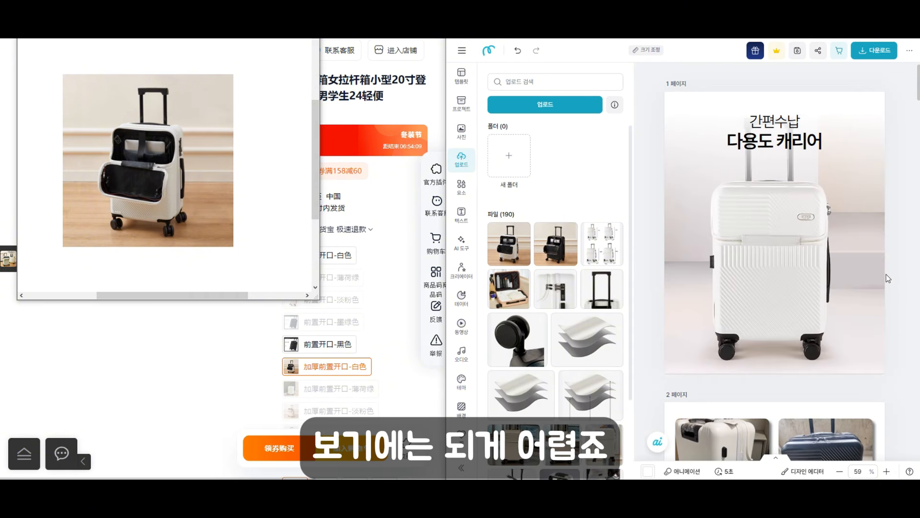
scroll(887, 274, "down", 15)
scroll(879, 277, "down", 8)
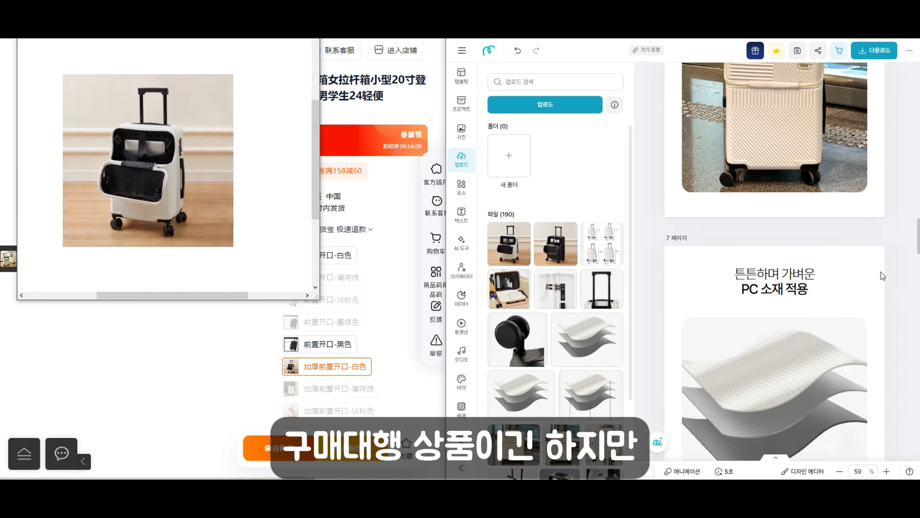
scroll(884, 276, "down", 8)
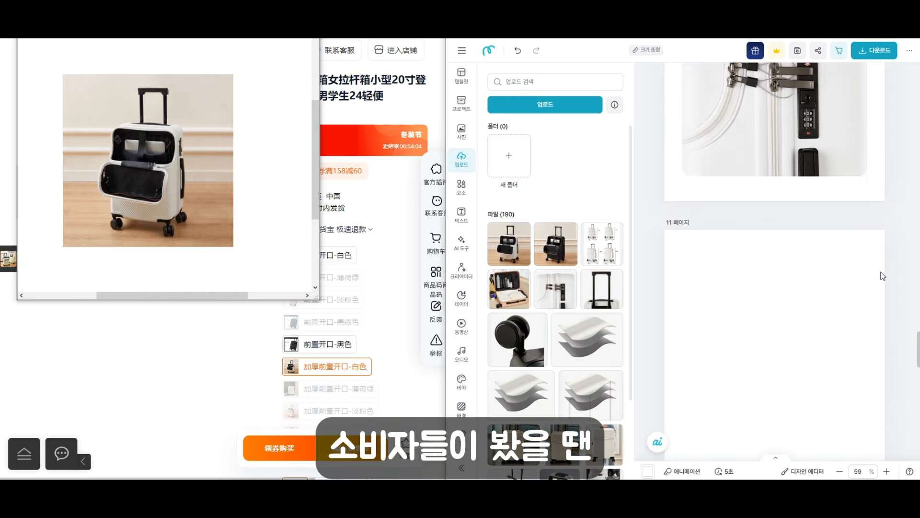
scroll(887, 274, "down", 10)
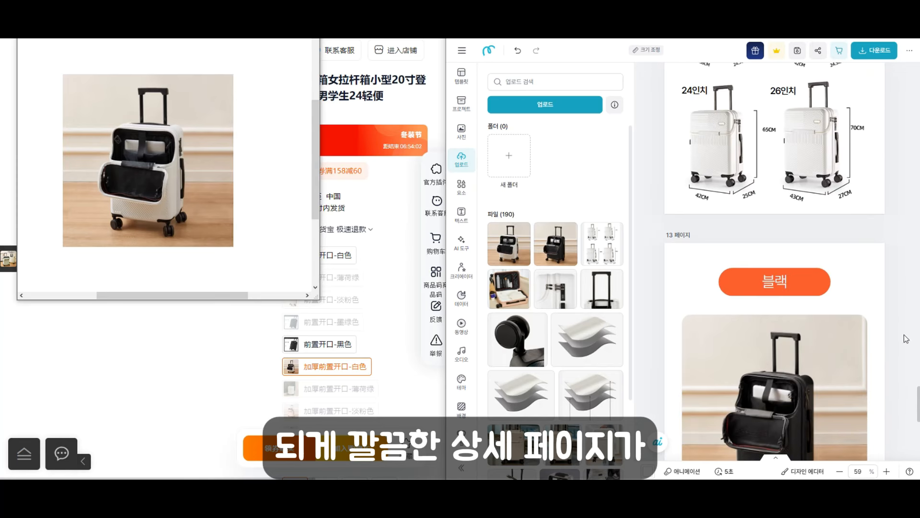
- Look over the detail page's cover, buyer review photos and top-storage page, and return to the 블랙 colour page
left_click_drag(918, 396, 912, 122)
scroll(896, 129, "up", 10)
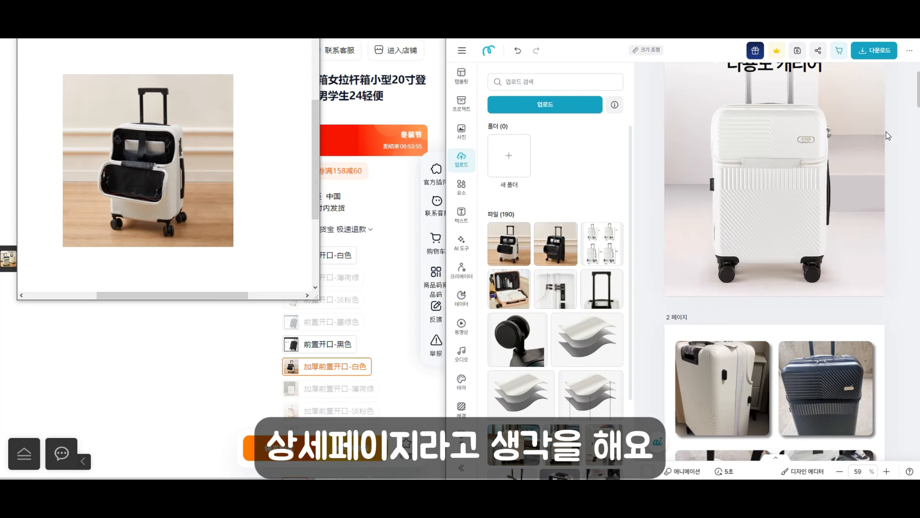
scroll(888, 163, "up", 3)
scroll(885, 173, "down", 10)
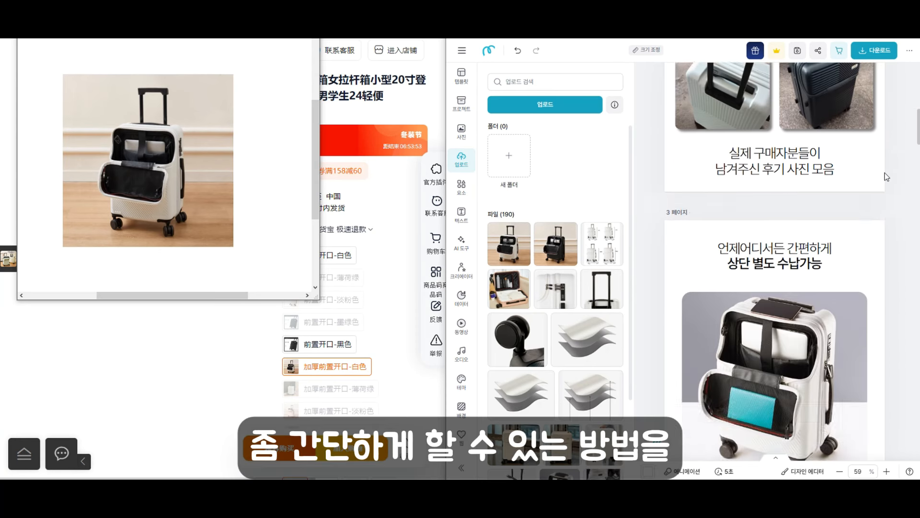
left_click_drag(918, 135, 917, 408)
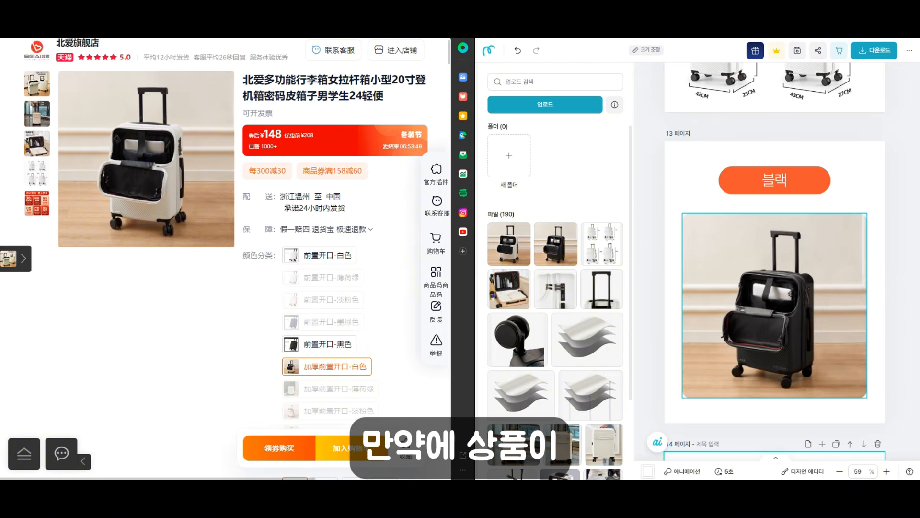
- Open the LETOO front-opening suitcase listing from the Taobao results and look back through the detail page up to its cover
scroll(356, 279, "down", 2)
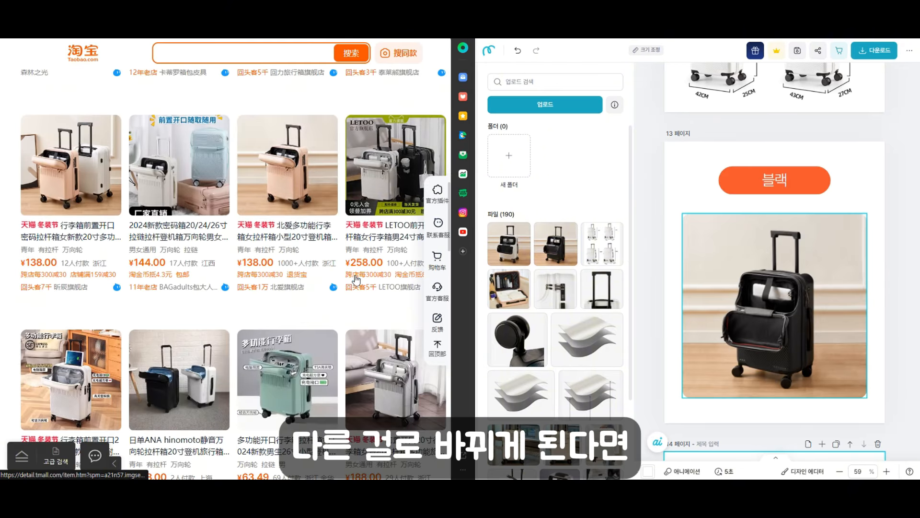
left_click(377, 154)
scroll(835, 298, "up", 10)
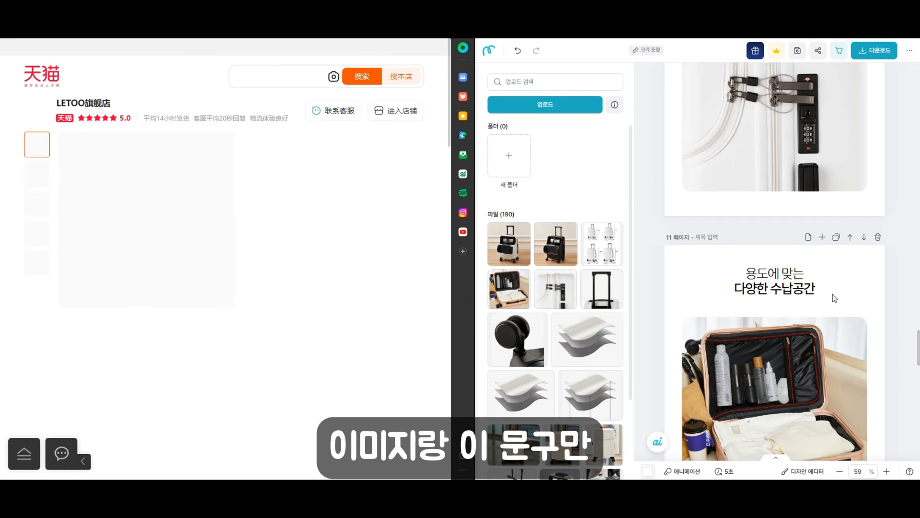
scroll(834, 287, "up", 15)
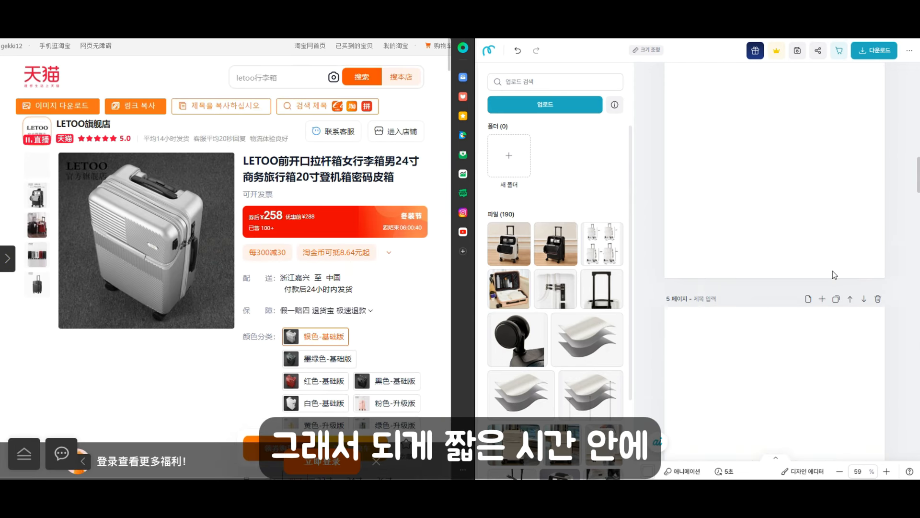
scroll(834, 272, "up", 7)
scroll(901, 239, "up", 5)
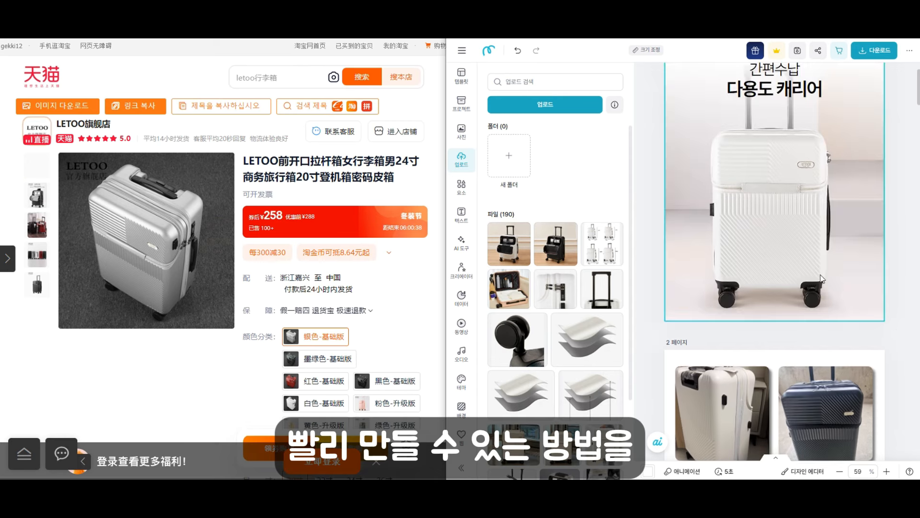